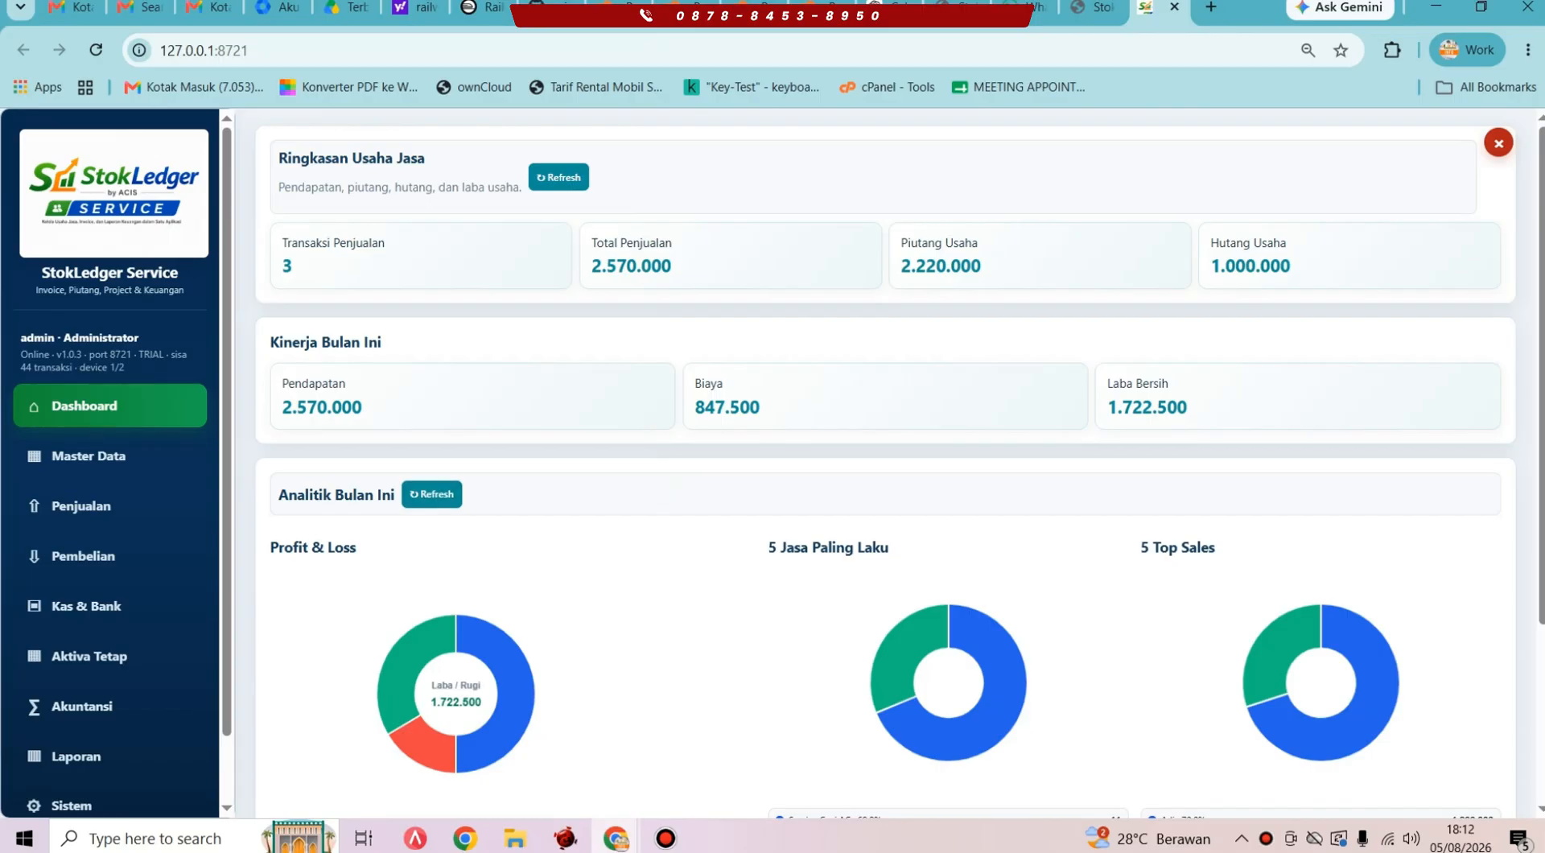
Step: Review the dashboard summary and the functions offered in Master Data, Penjualan, Pembelian, Kas & Bank, Aktiva Tetap and Akuntansi
{"action": "scroll", "coordinate": [885, 467], "scroll_direction": "down", "scroll_amount": 3}
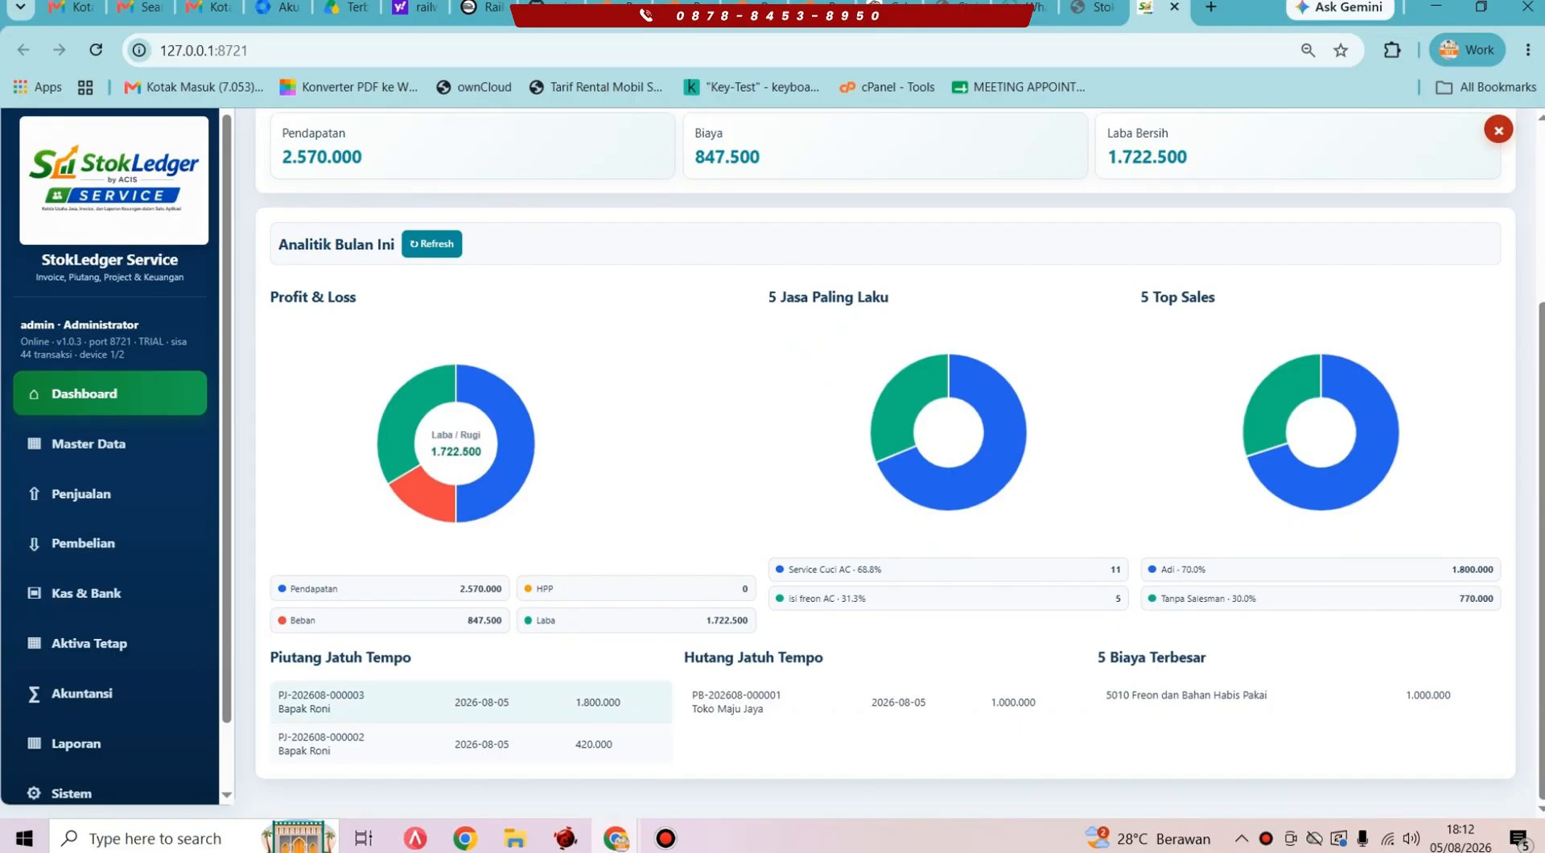
{"action": "scroll", "coordinate": [885, 466], "scroll_direction": "up", "scroll_amount": 3}
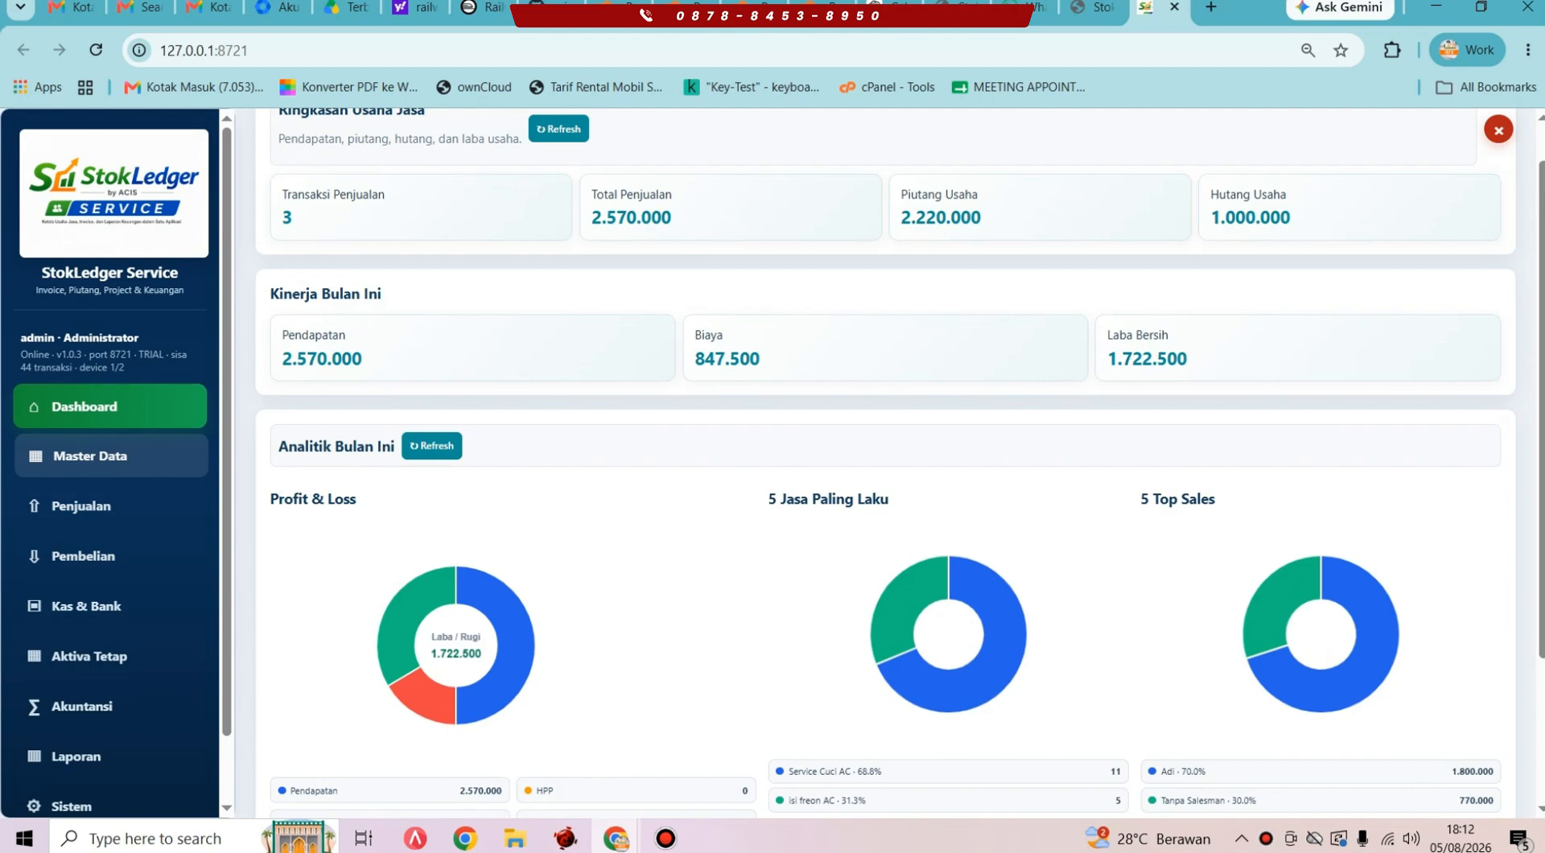
{"action": "left_click", "coordinate": [90, 456]}
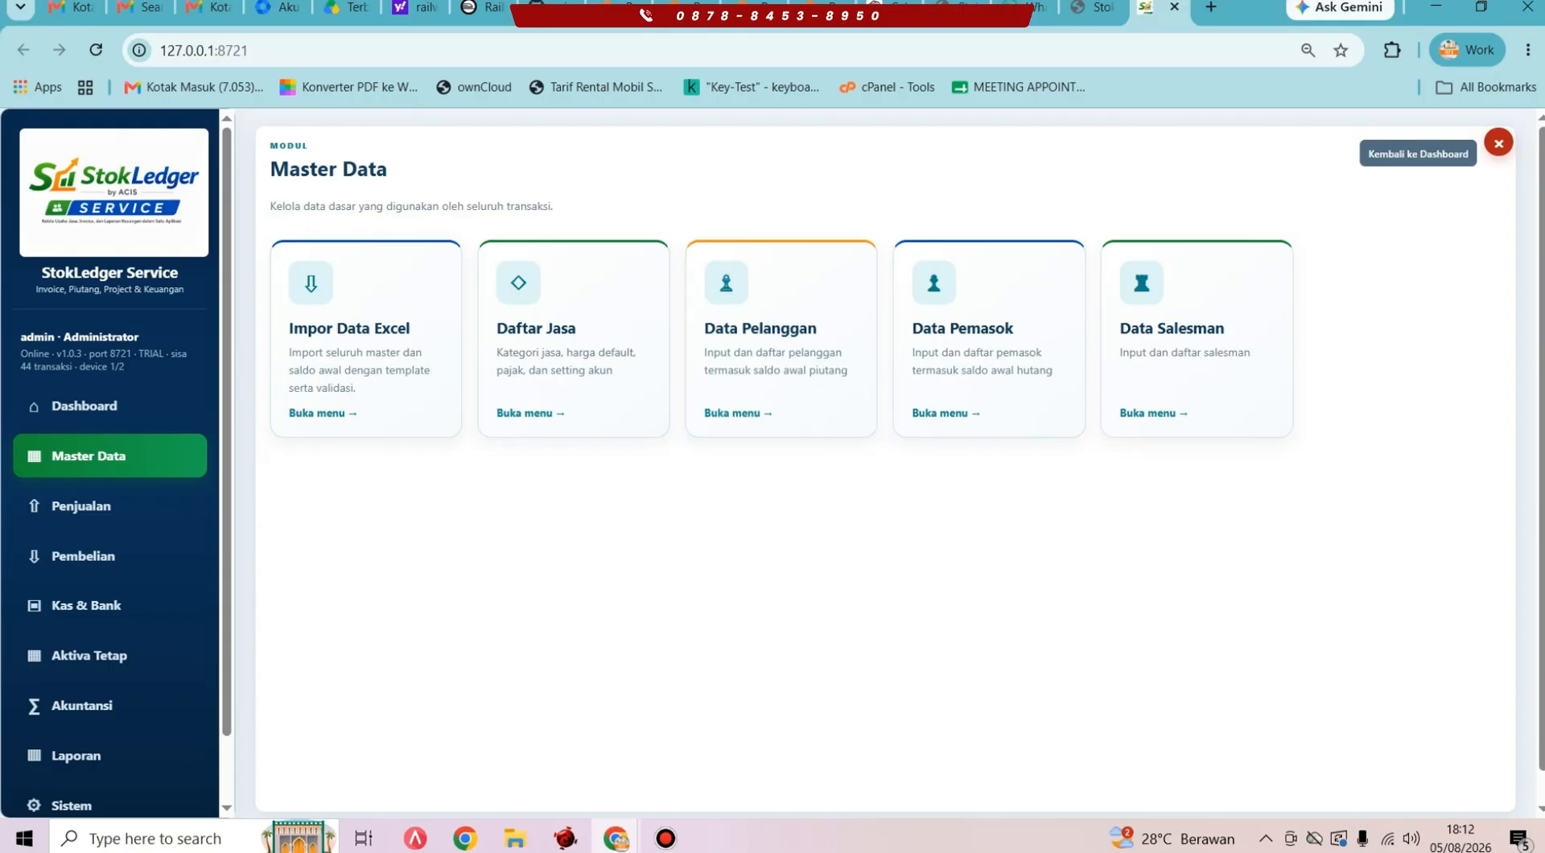
{"action": "left_click", "coordinate": [80, 506]}
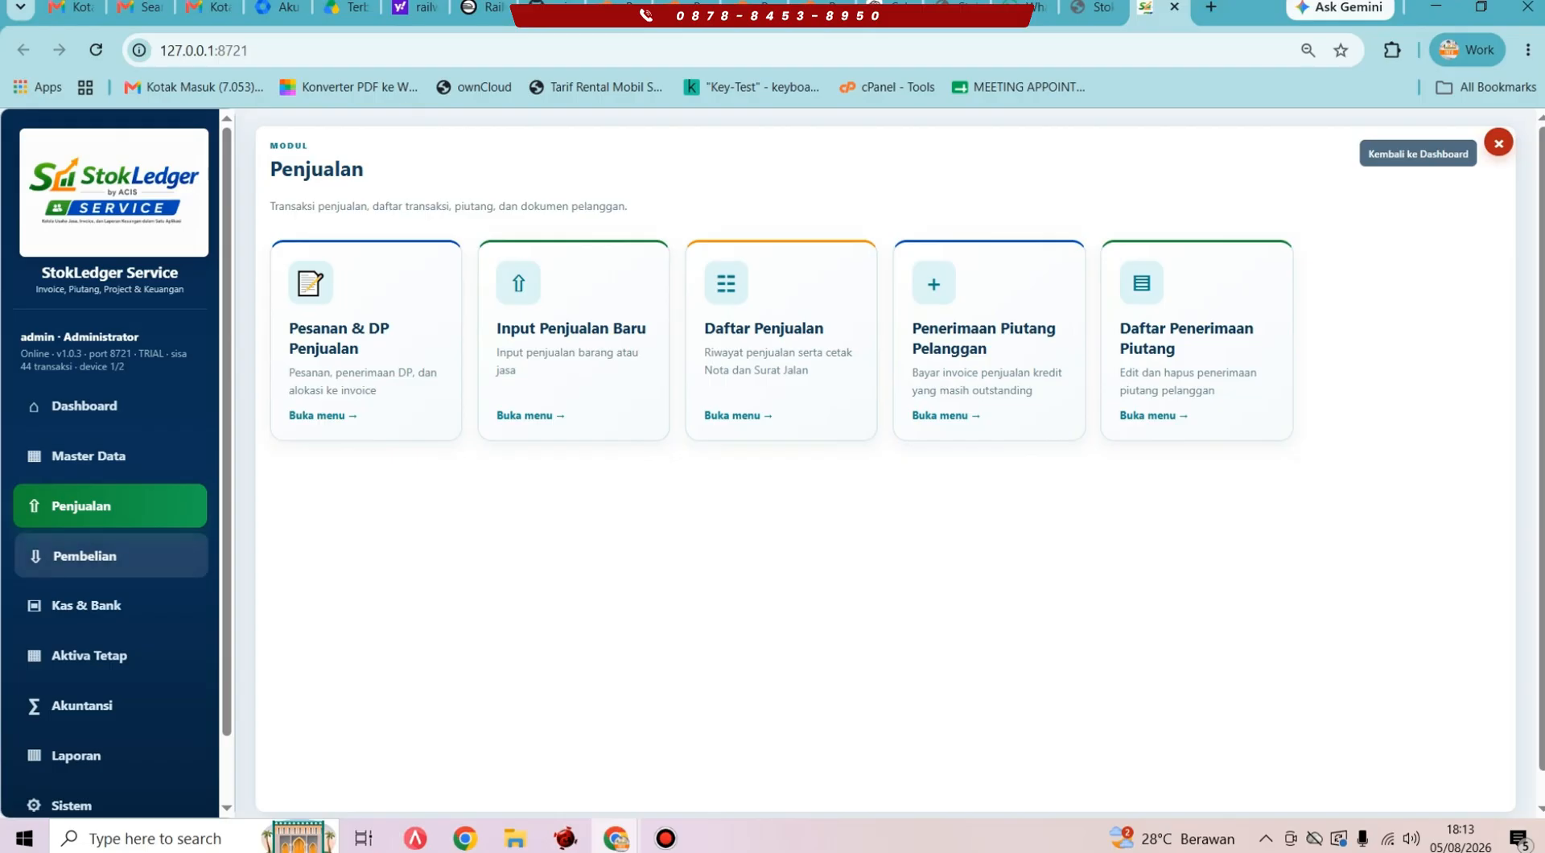
{"action": "left_click", "coordinate": [84, 556]}
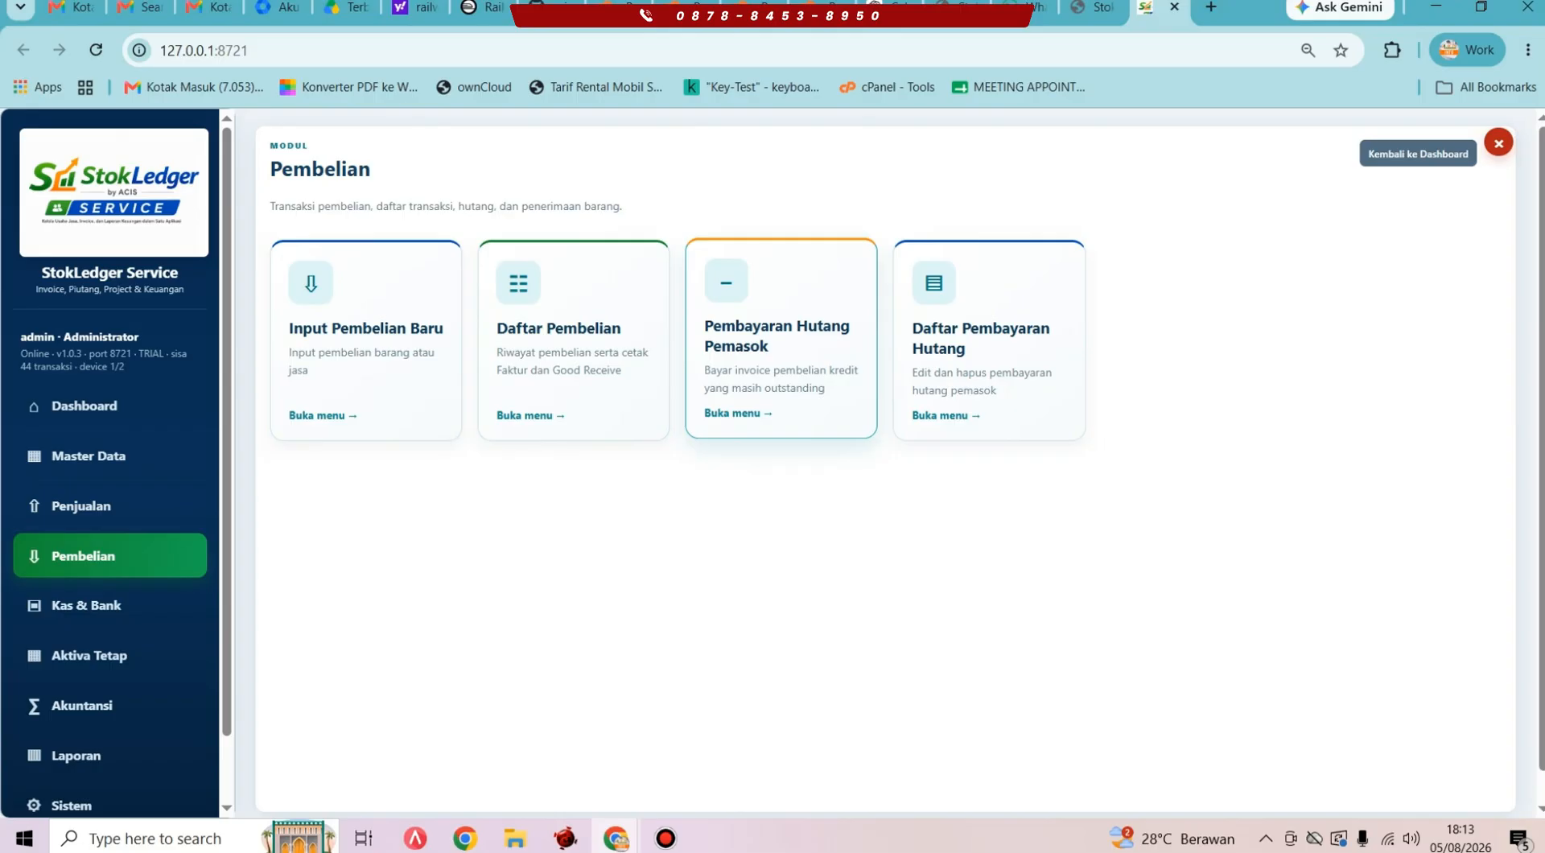
{"action": "left_click", "coordinate": [111, 605]}
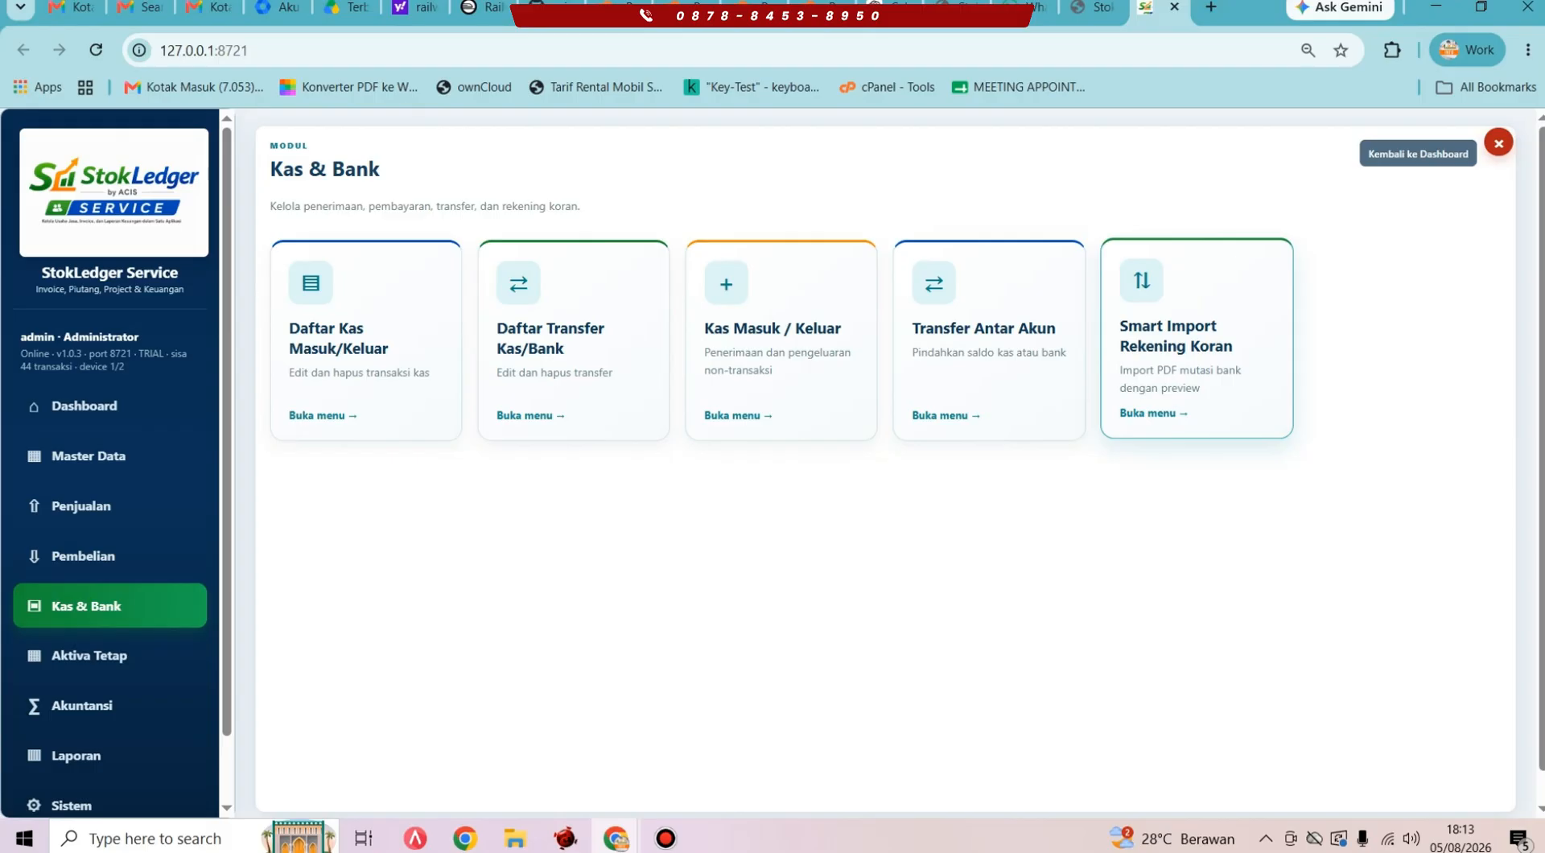
{"action": "left_click", "coordinate": [90, 655]}
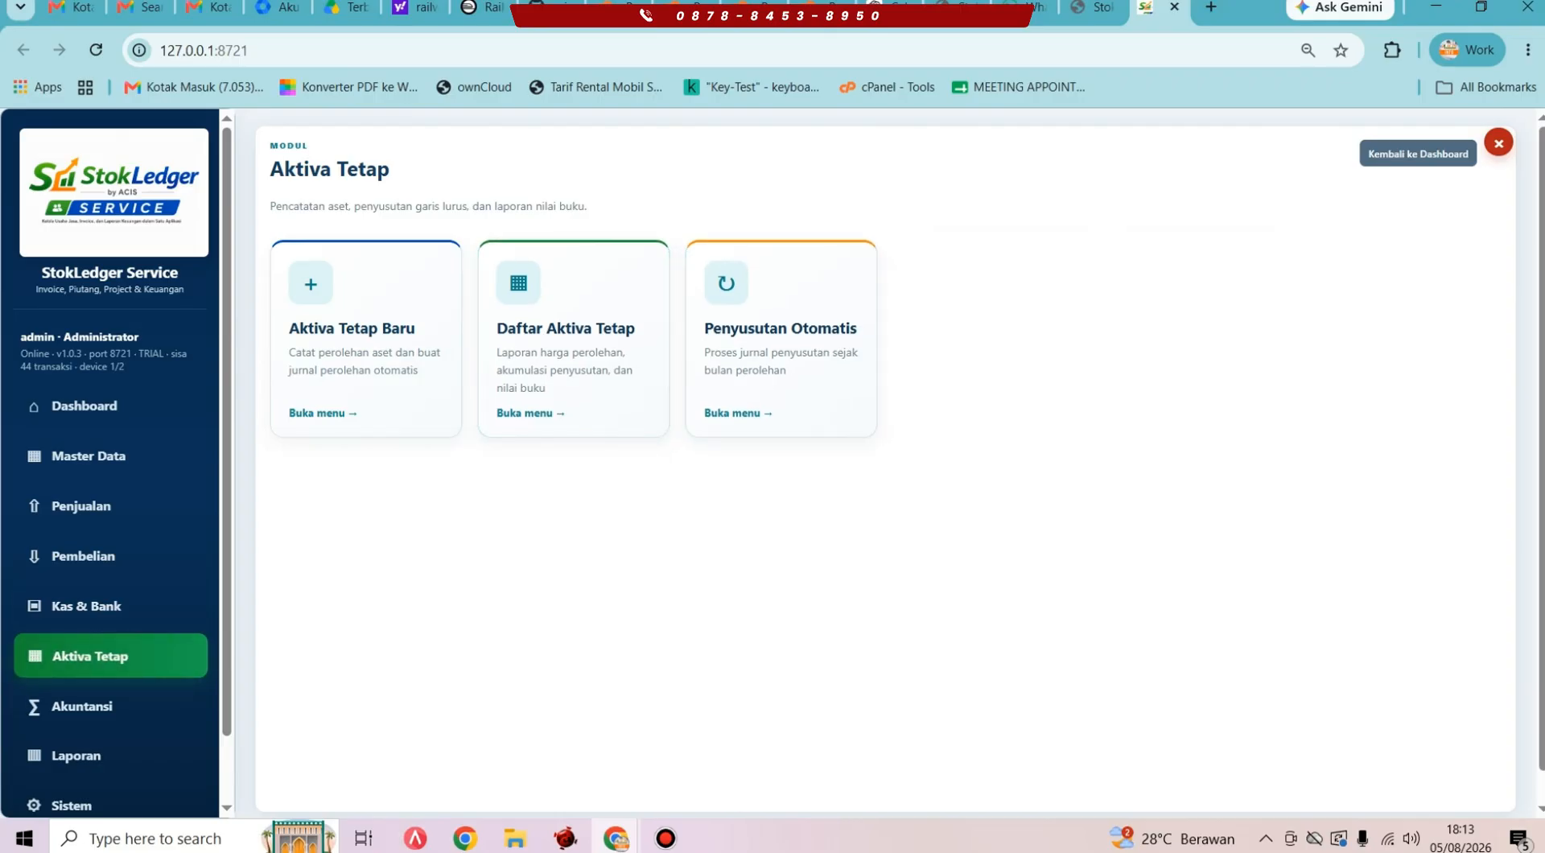
{"action": "left_click", "coordinate": [82, 706]}
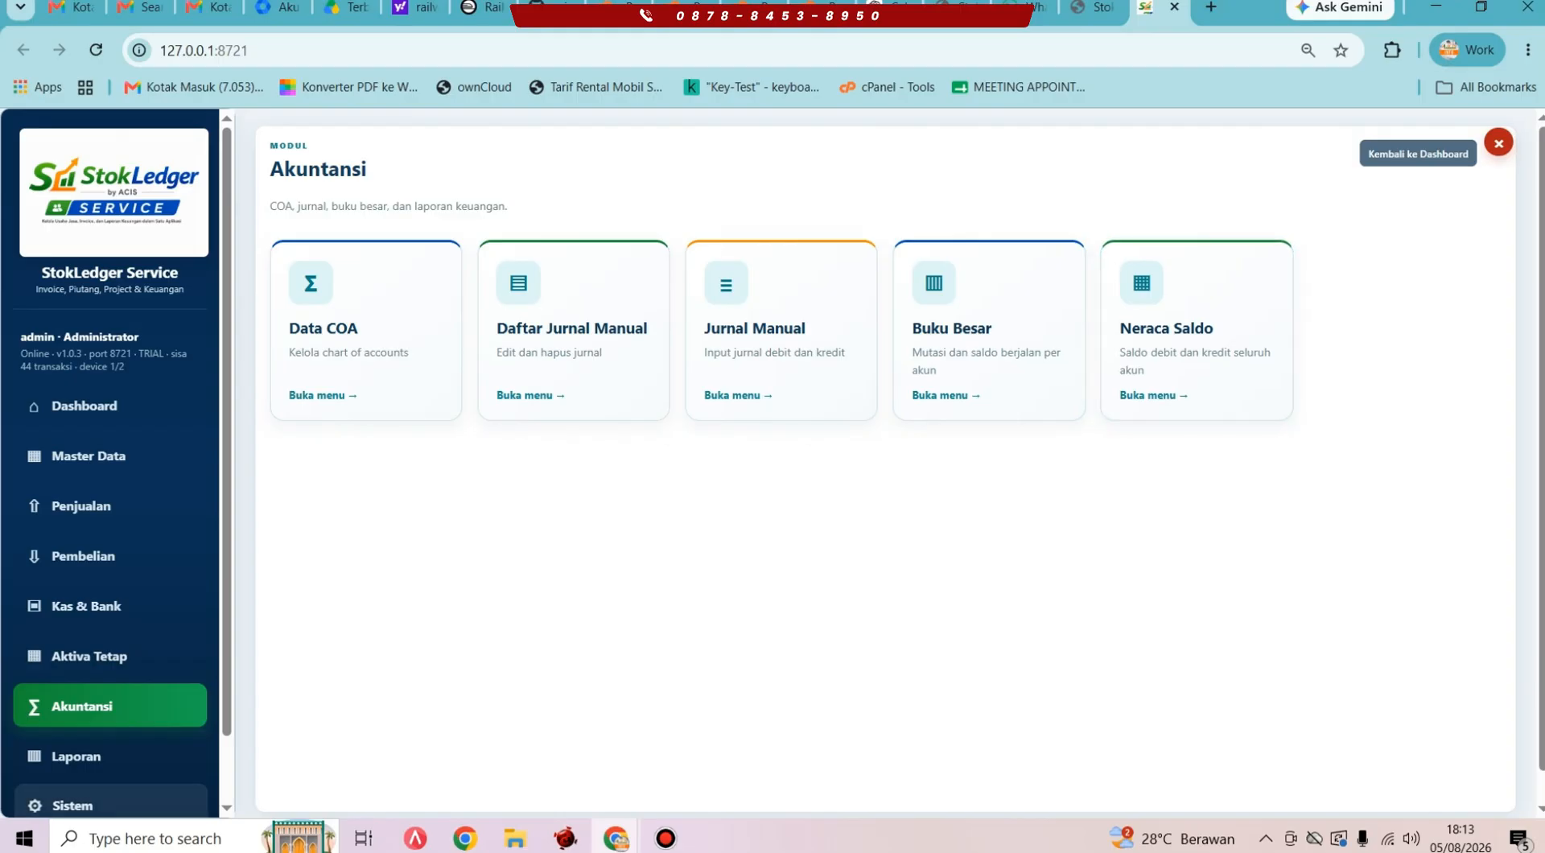
Step: Examine the reports offered under Laporan for Penjualan, Pembelian, Keuangan and Kas Bank
{"action": "left_click", "coordinate": [77, 755]}
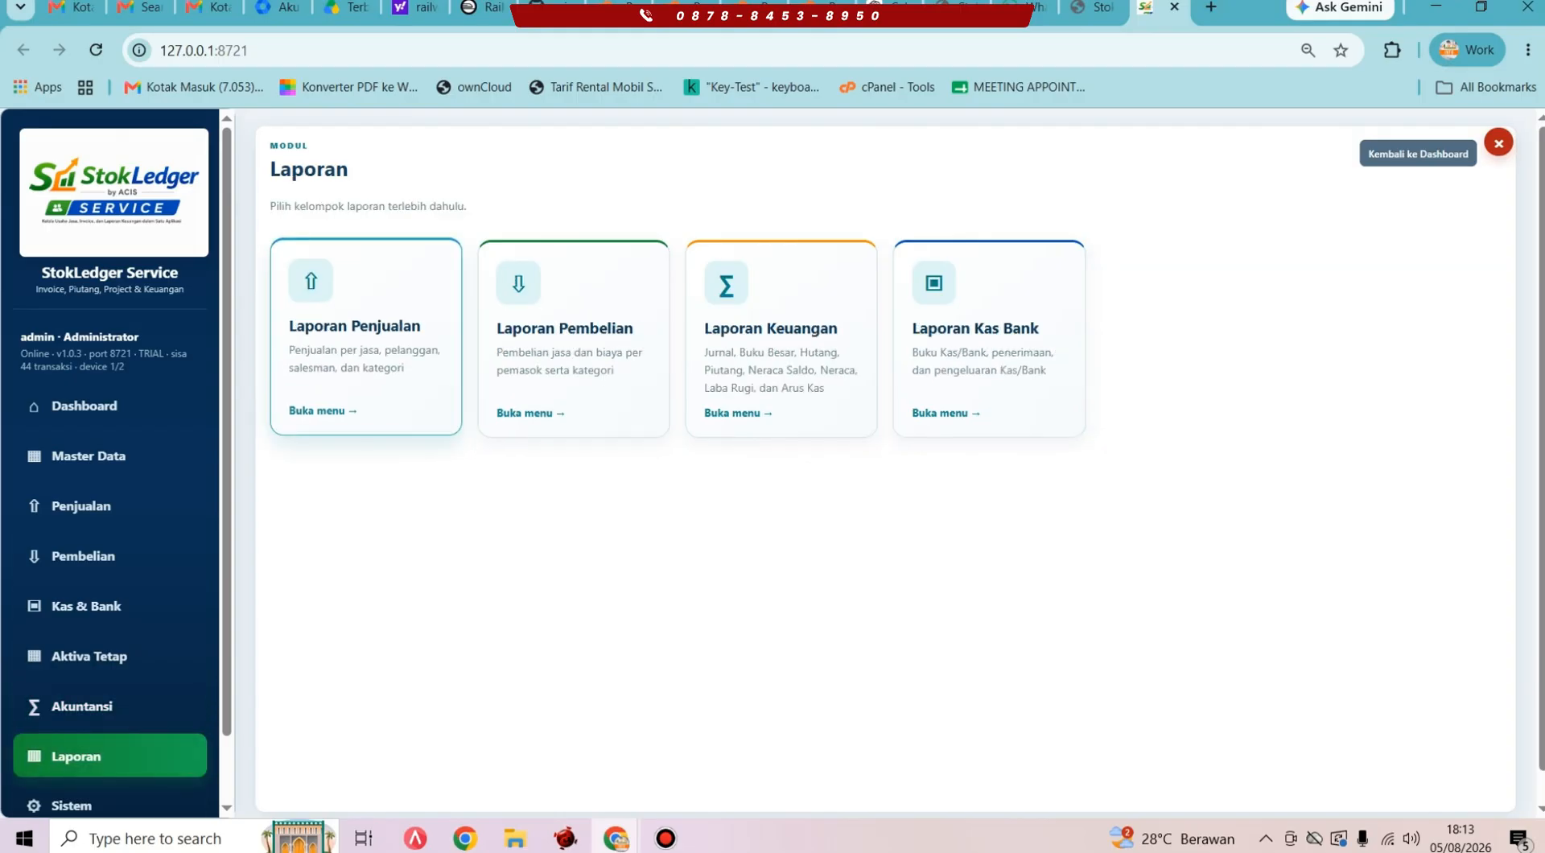
{"action": "left_click", "coordinate": [366, 338]}
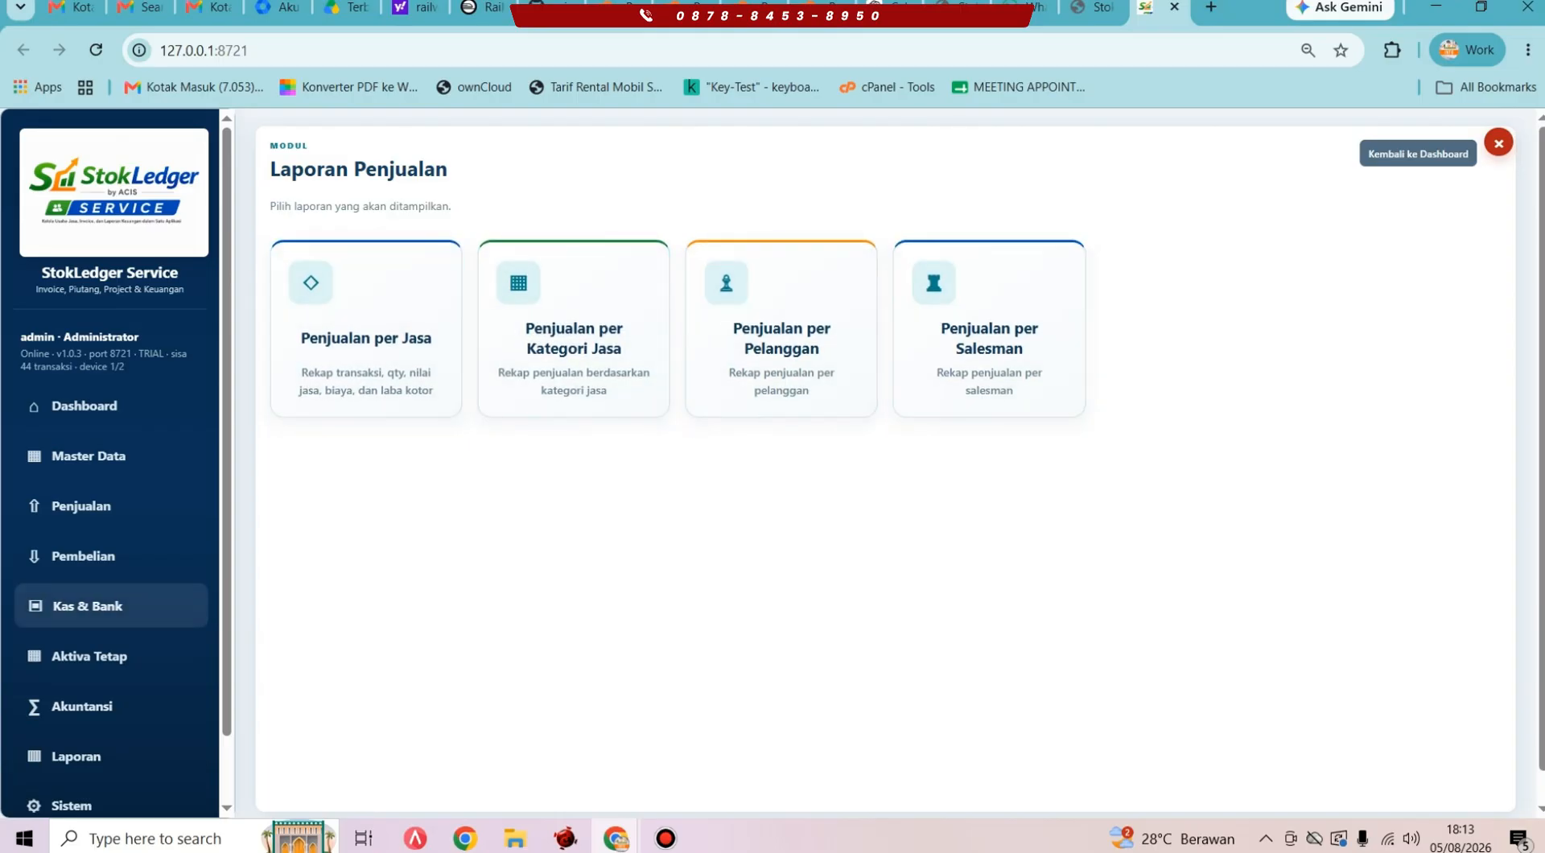
{"action": "left_click", "coordinate": [77, 757]}
{"action": "left_click", "coordinate": [574, 334]}
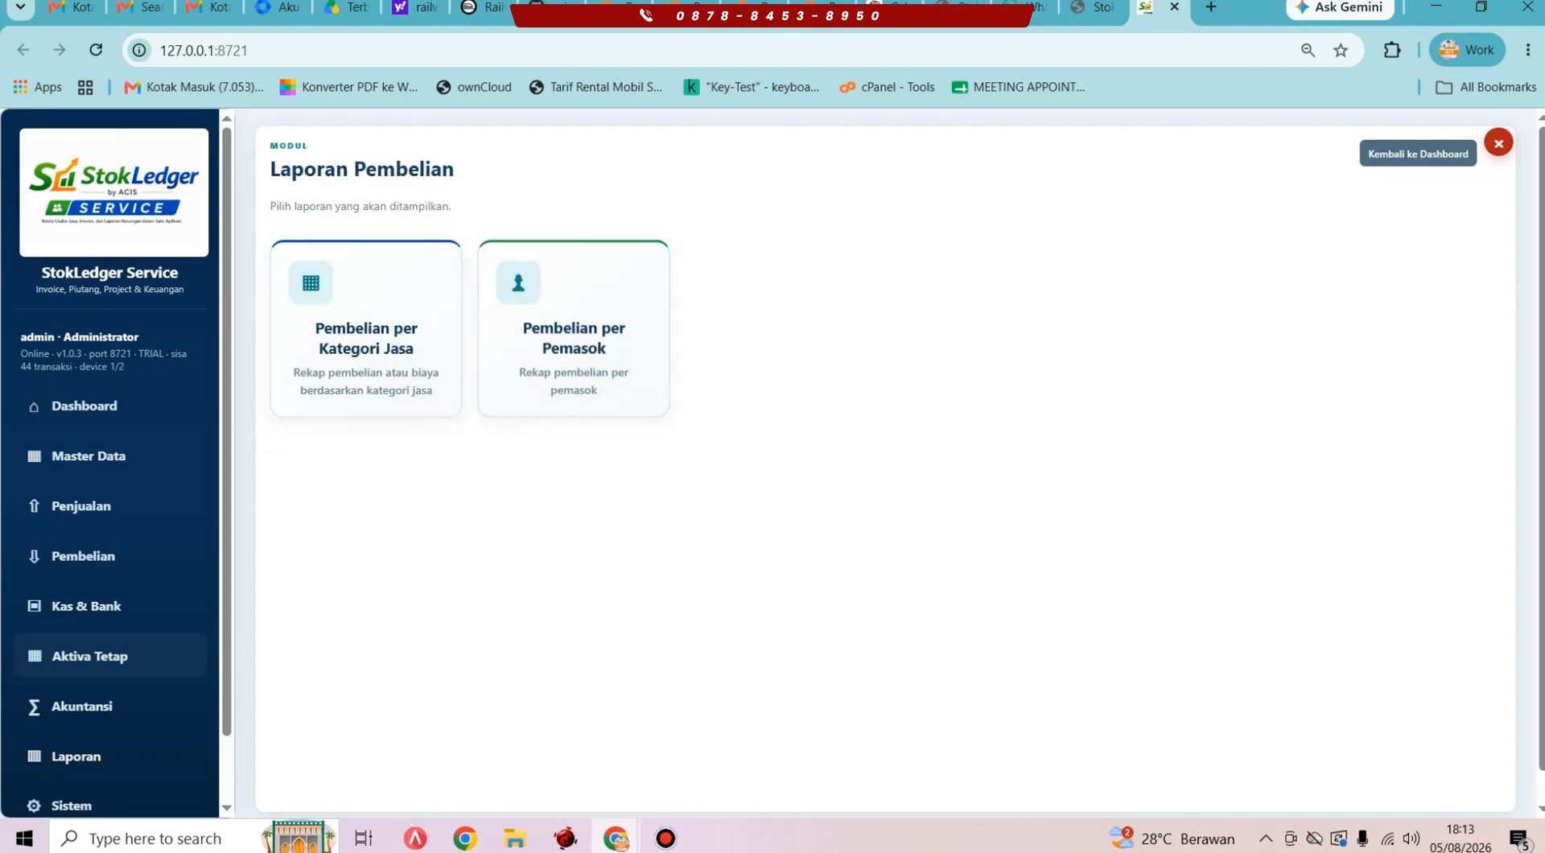
{"action": "left_click", "coordinate": [77, 756]}
{"action": "left_click", "coordinate": [785, 330]}
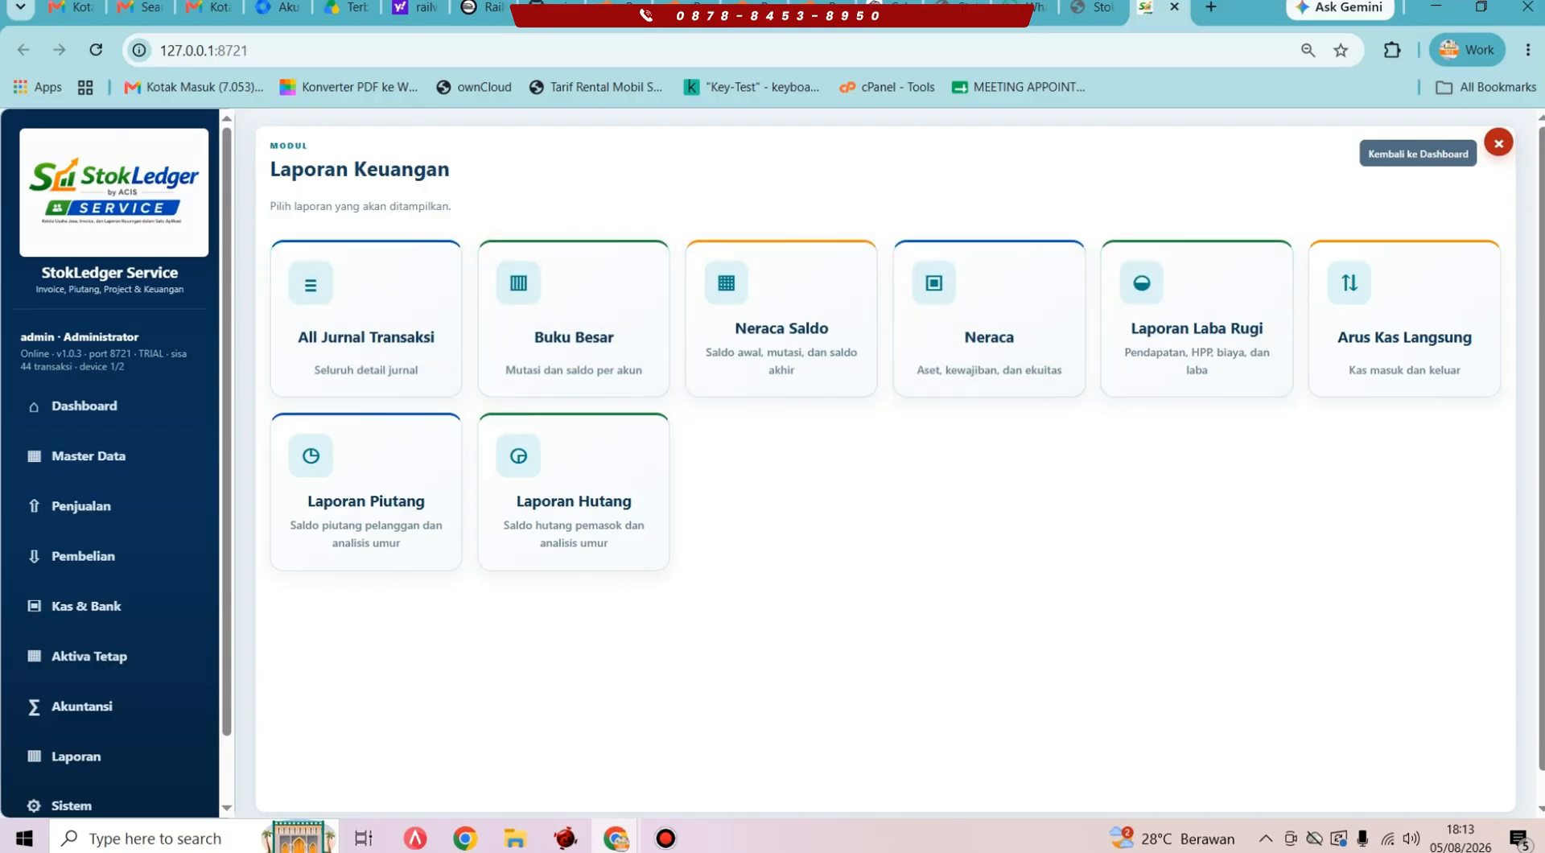
{"action": "left_click", "coordinate": [80, 706]}
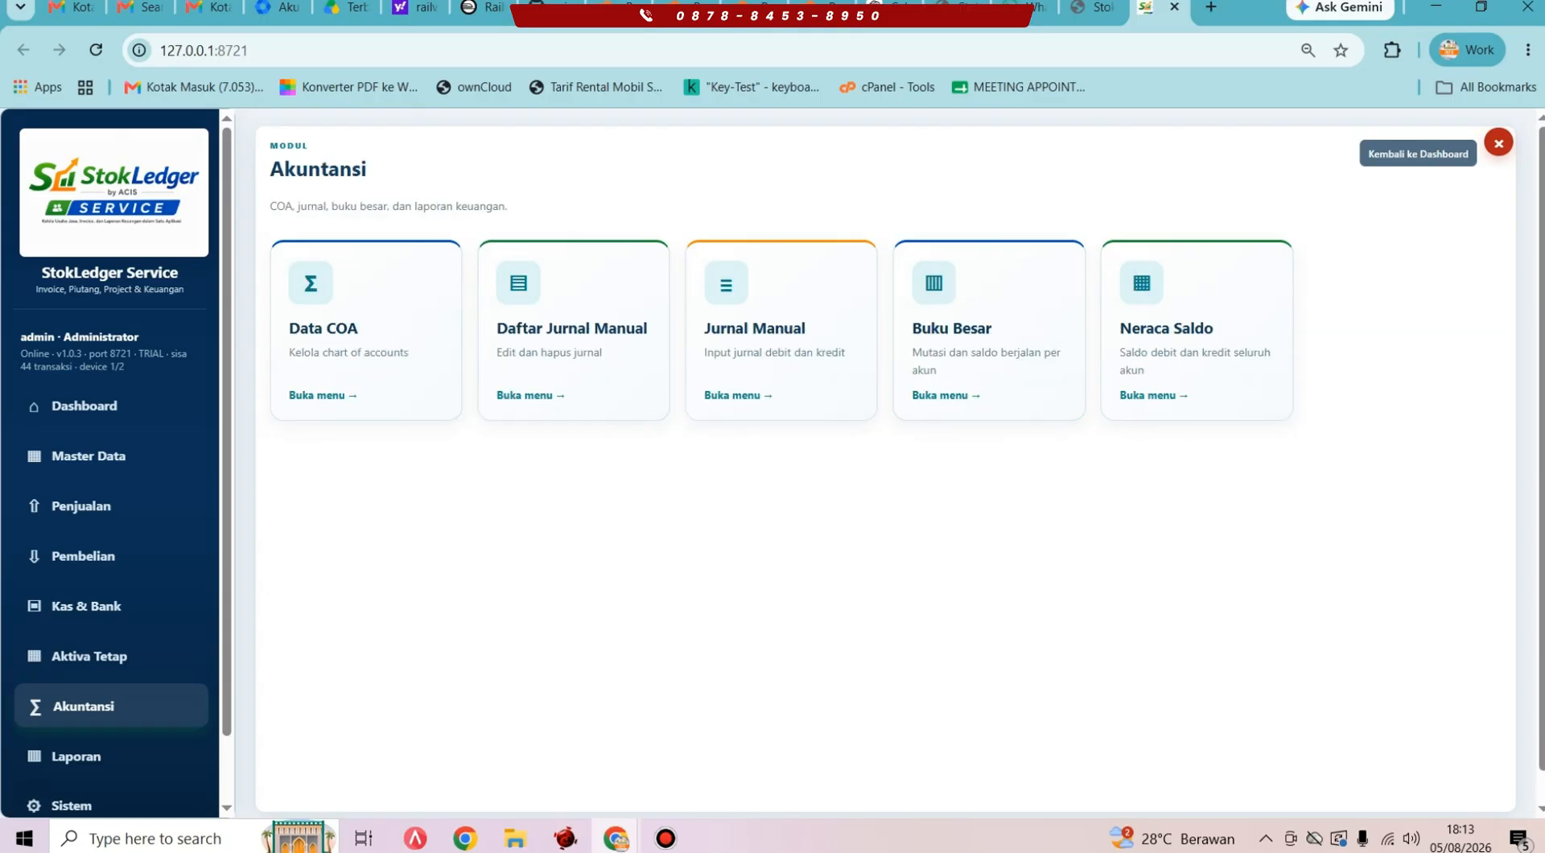
{"action": "left_click", "coordinate": [77, 757]}
{"action": "left_click", "coordinate": [989, 338]}
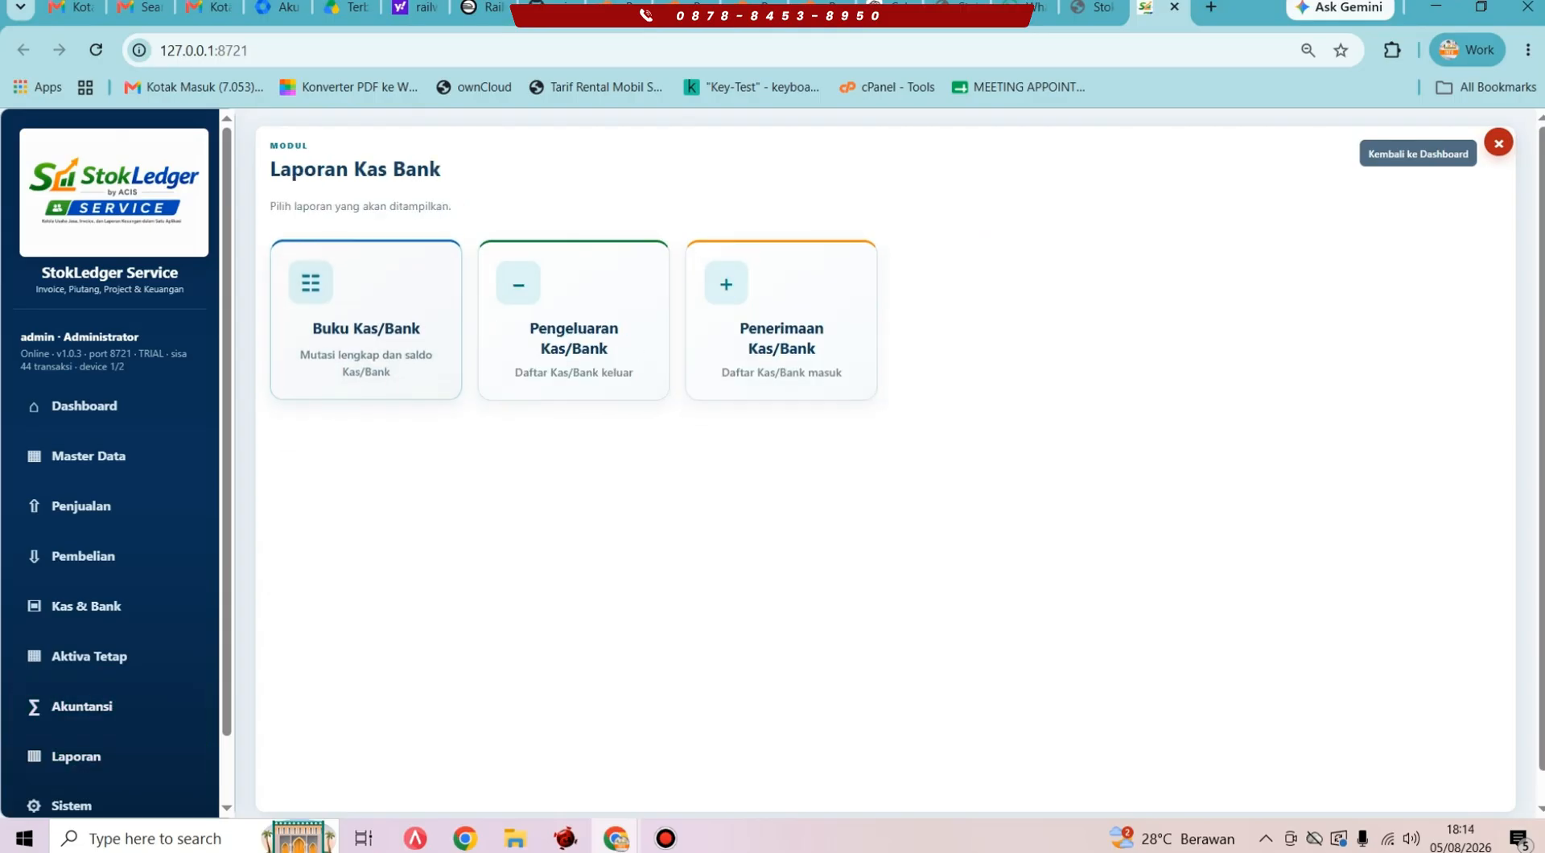
Step: View the Sistem module's functions, then return to the dashboard and the Penjualan module overview
{"action": "left_click", "coordinate": [72, 804]}
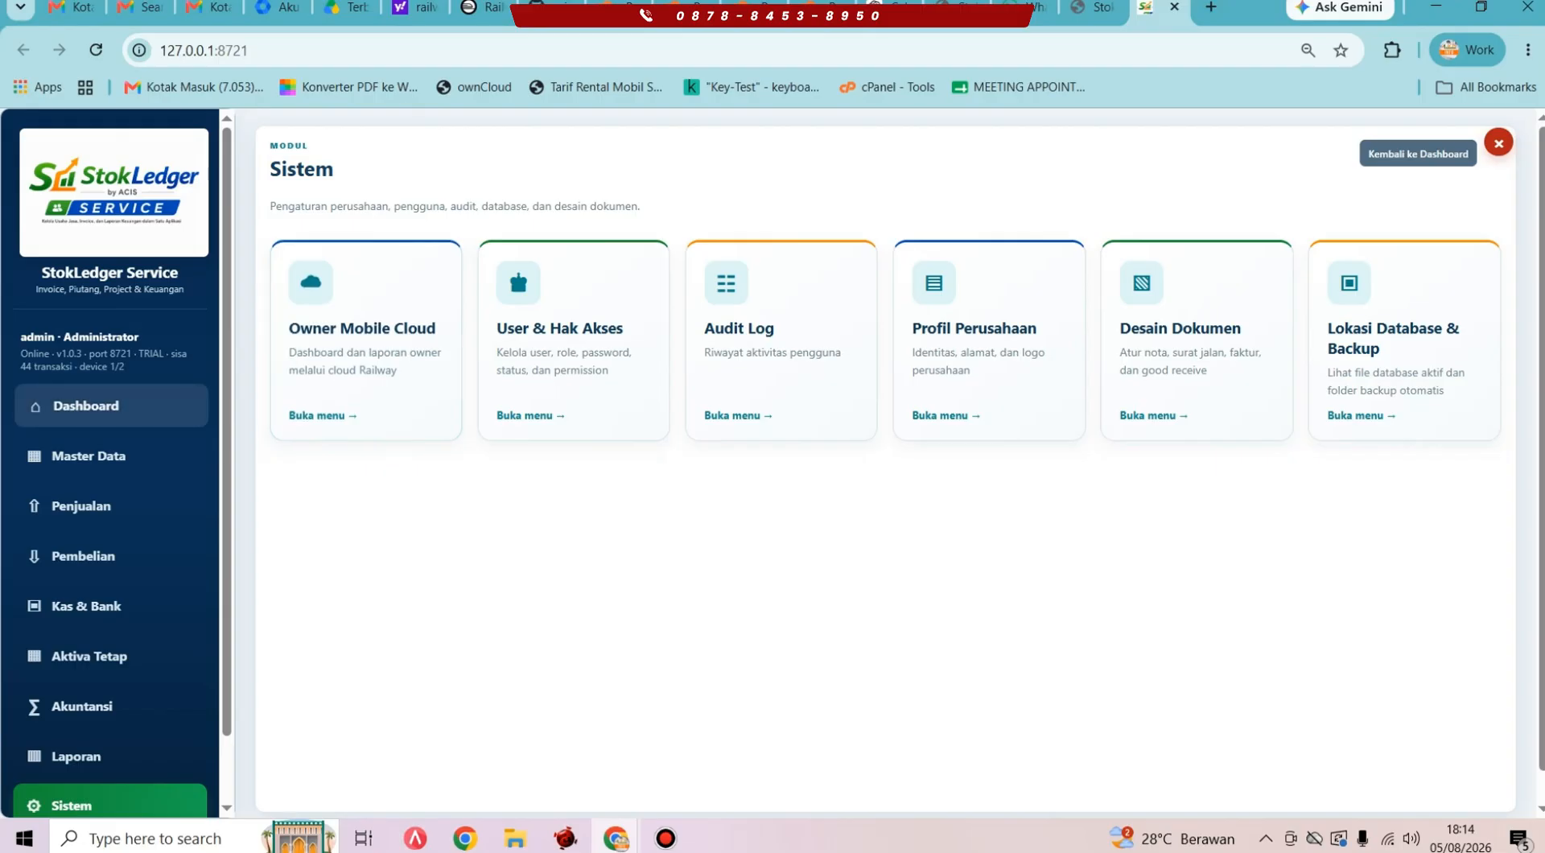
{"action": "left_click", "coordinate": [84, 406]}
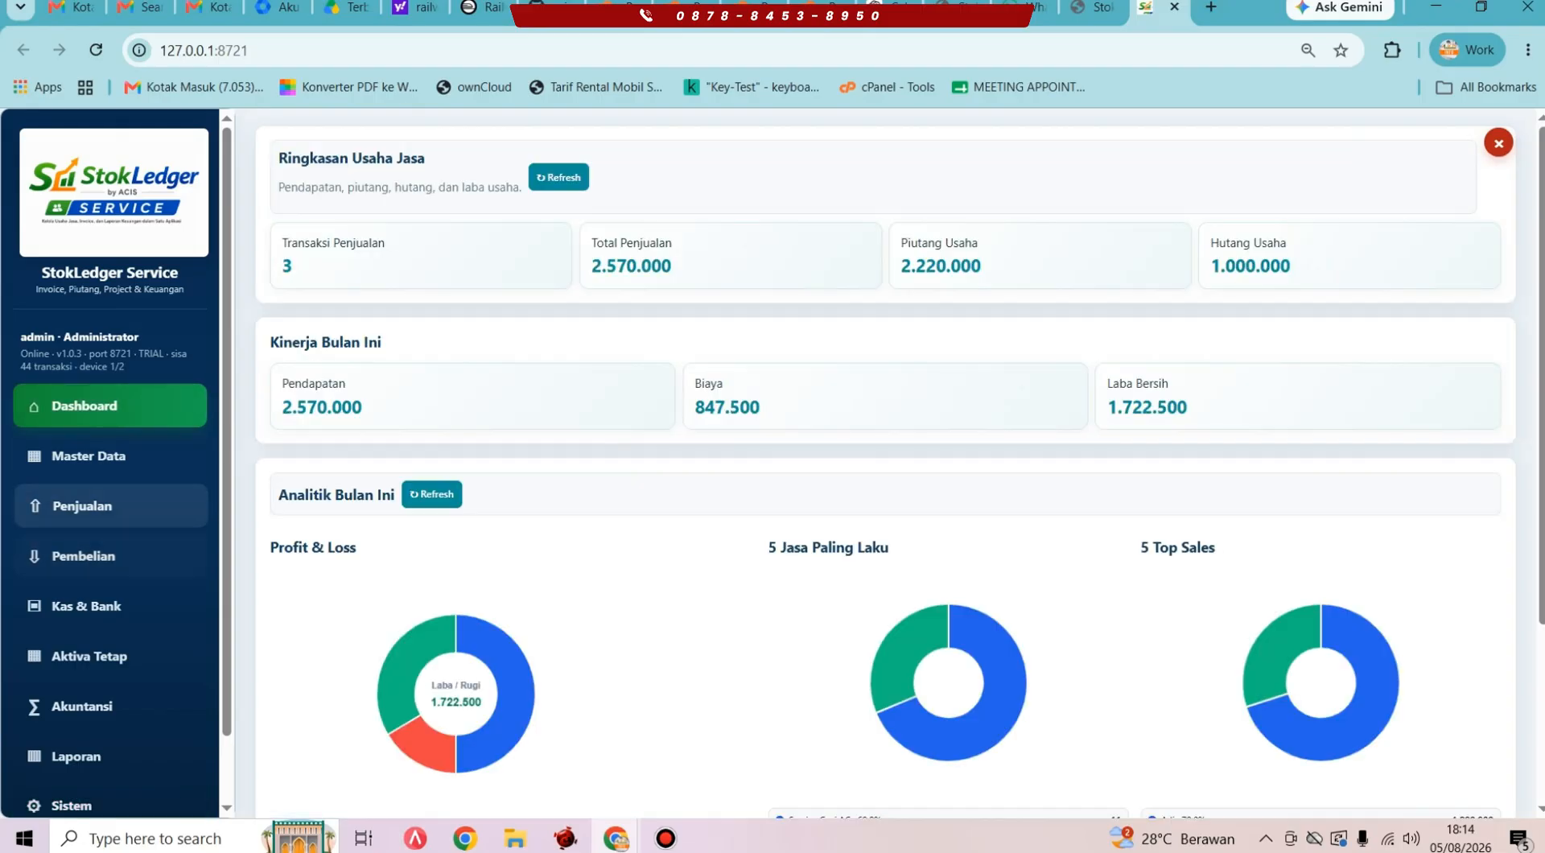
{"action": "left_click", "coordinate": [82, 505]}
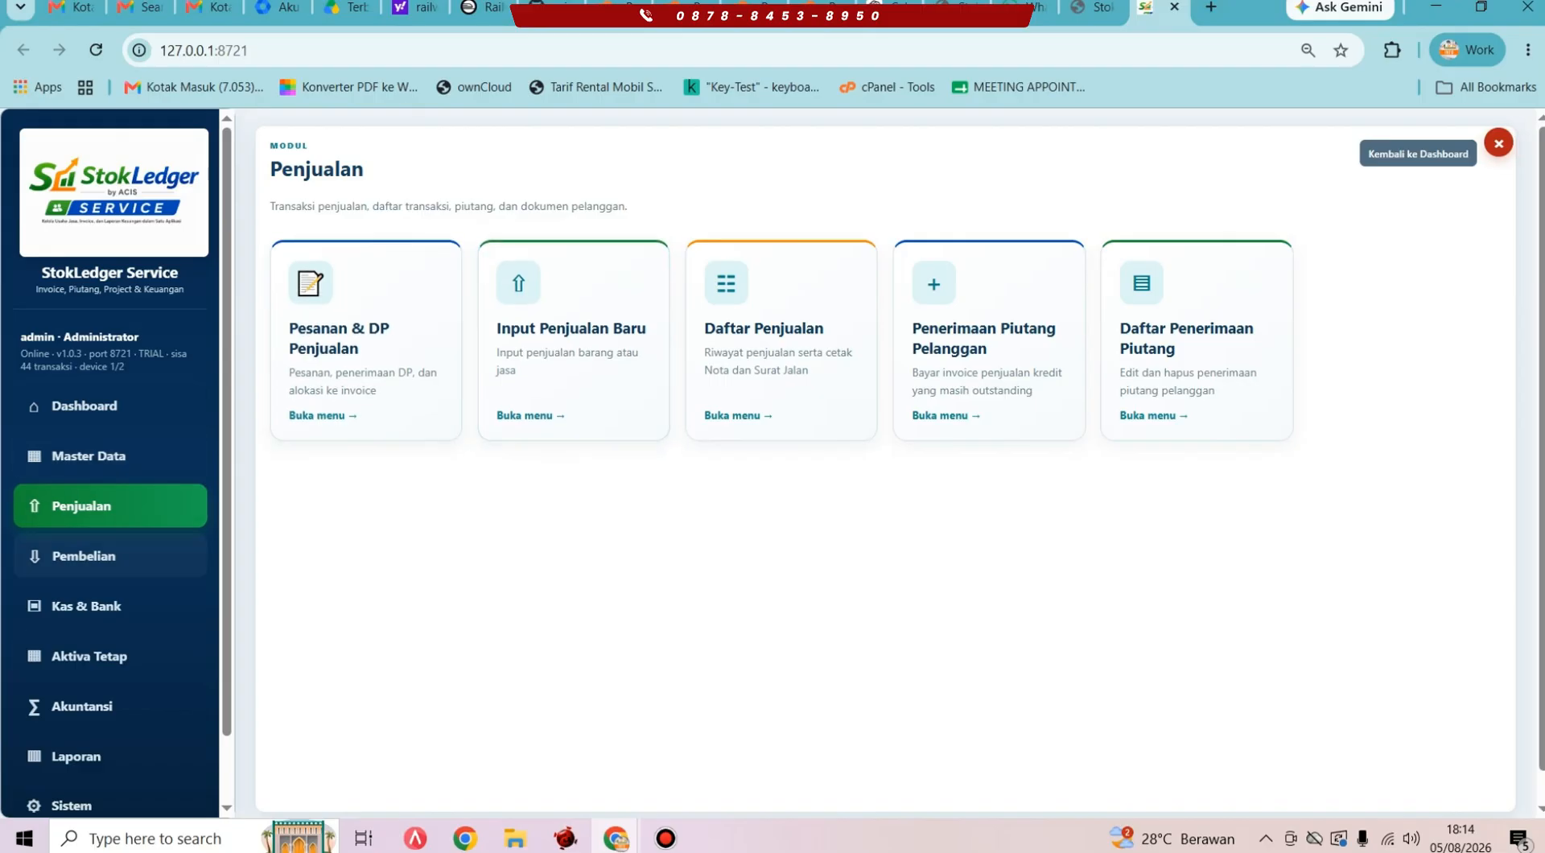
Step: Open the Data COA page in Akuntansi and choose Laundry as the service business field for account recommendations
{"action": "left_click", "coordinate": [83, 706]}
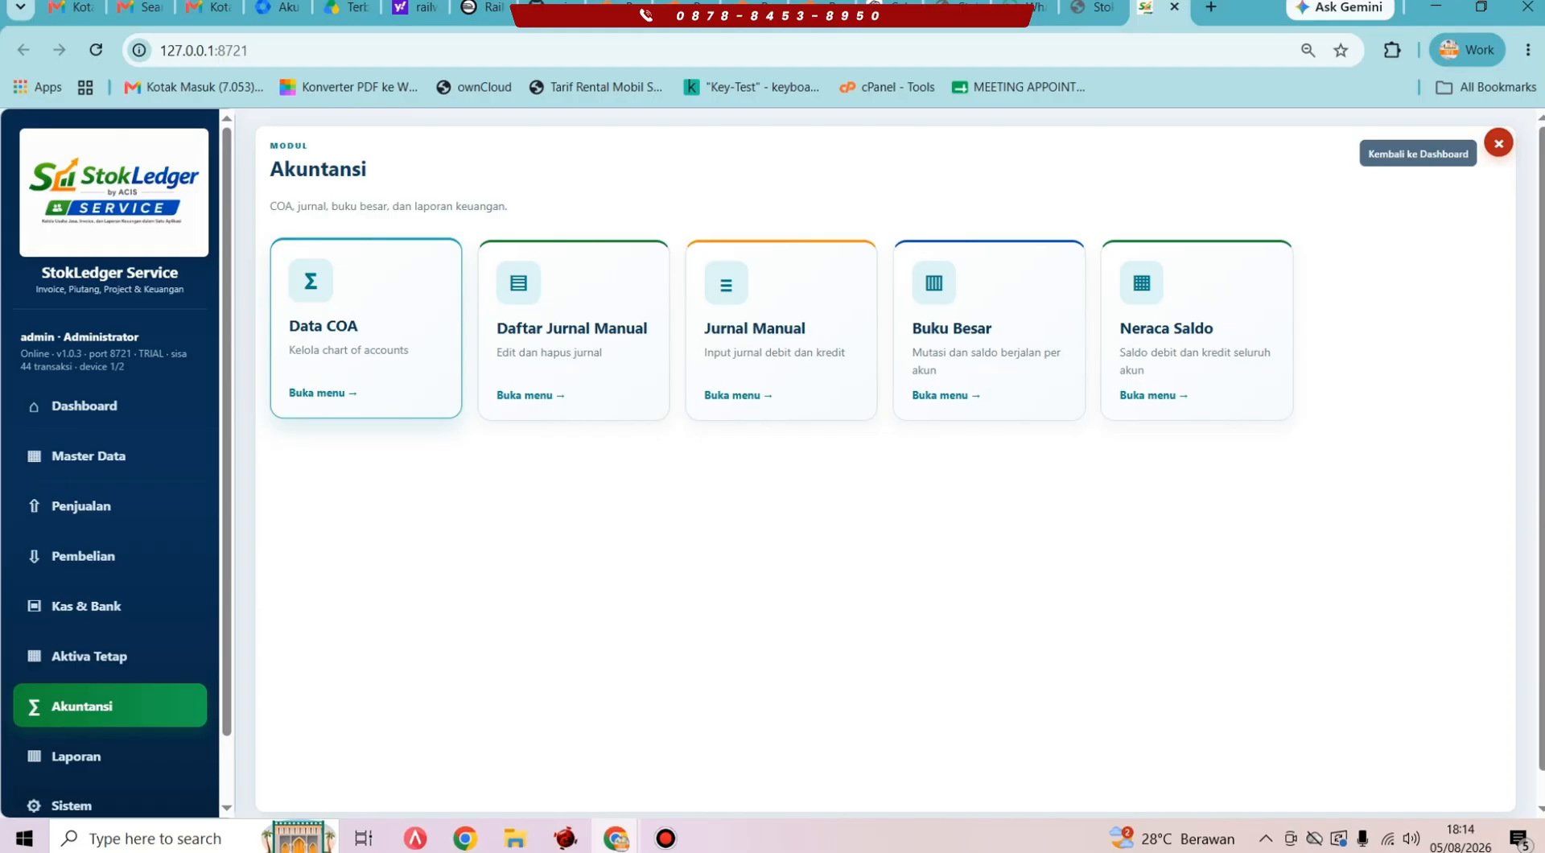
{"action": "left_click", "coordinate": [366, 327]}
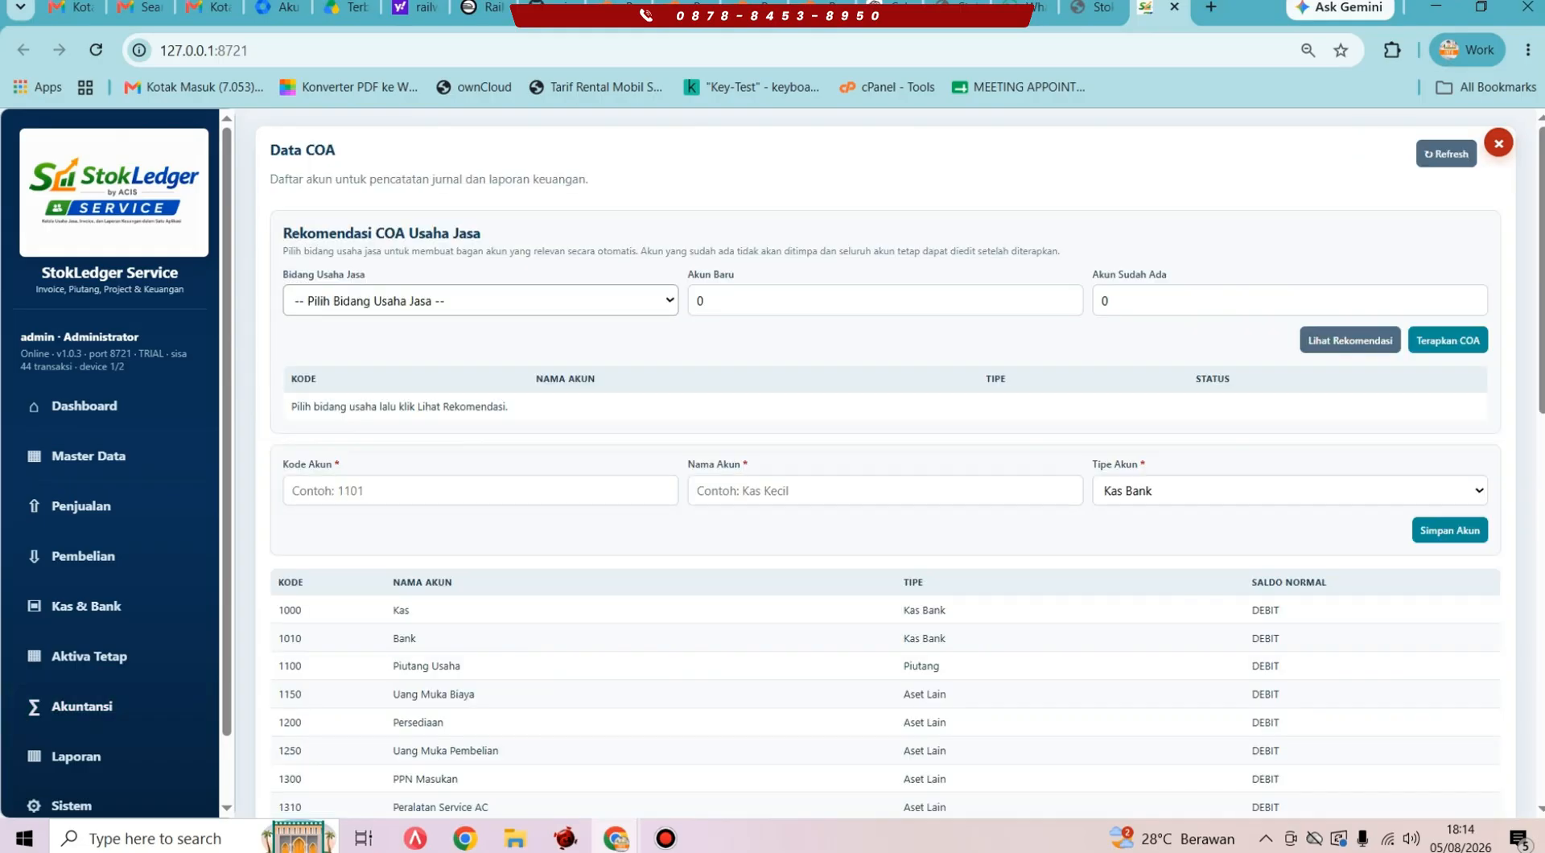
{"action": "left_click", "coordinate": [480, 300]}
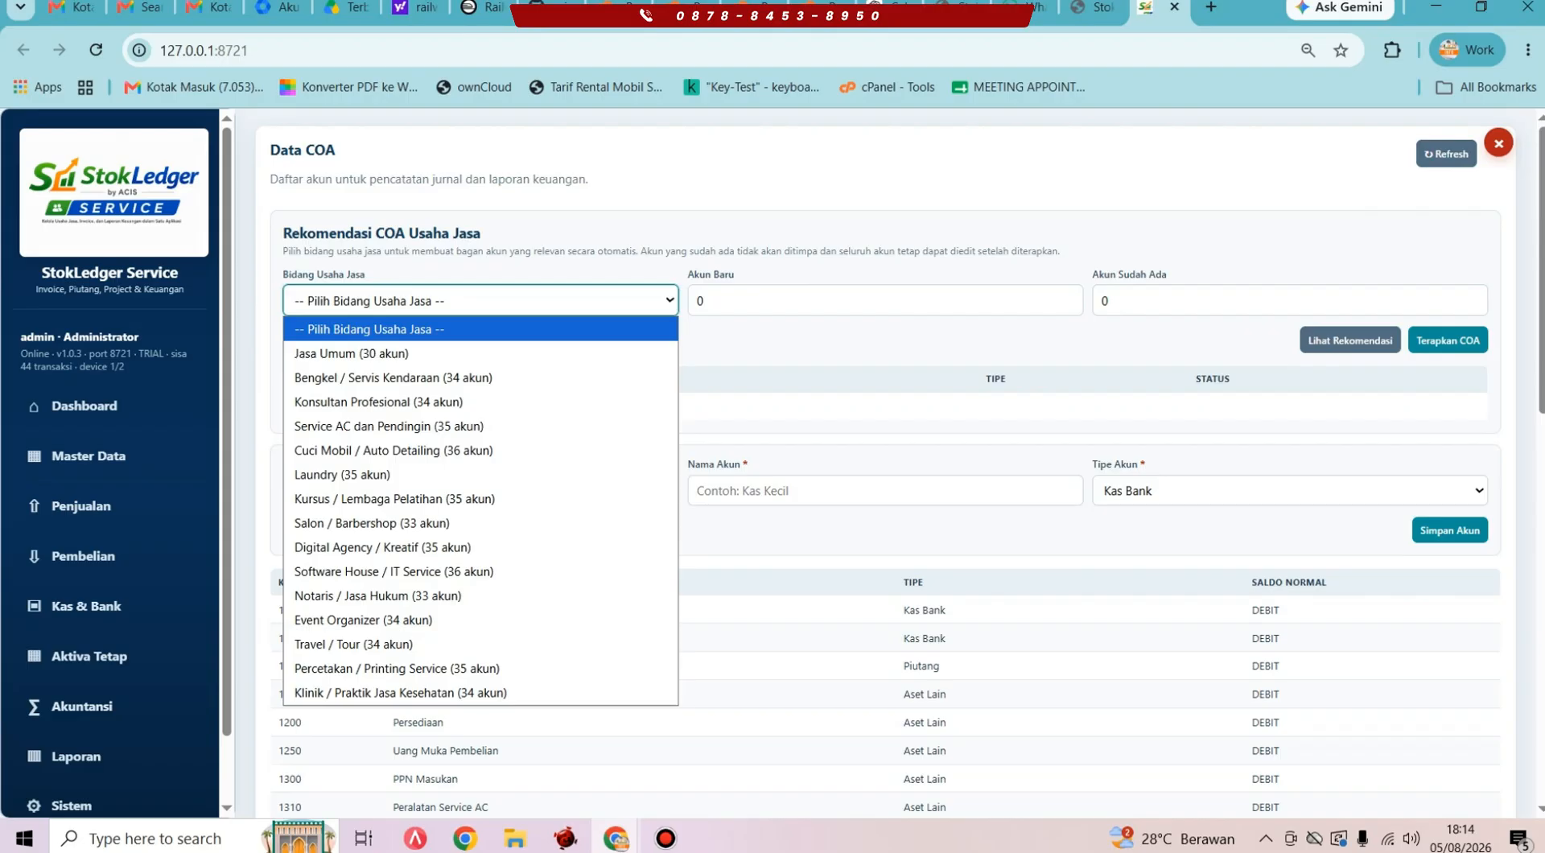
{"action": "key", "text": "Down"}
{"action": "key", "text": "Down"}
{"action": "key", "text": "Down"}
{"action": "key", "text": "Down"}
{"action": "key", "text": "Down"}
{"action": "key", "text": "Down"}
{"action": "key", "text": "Down"}
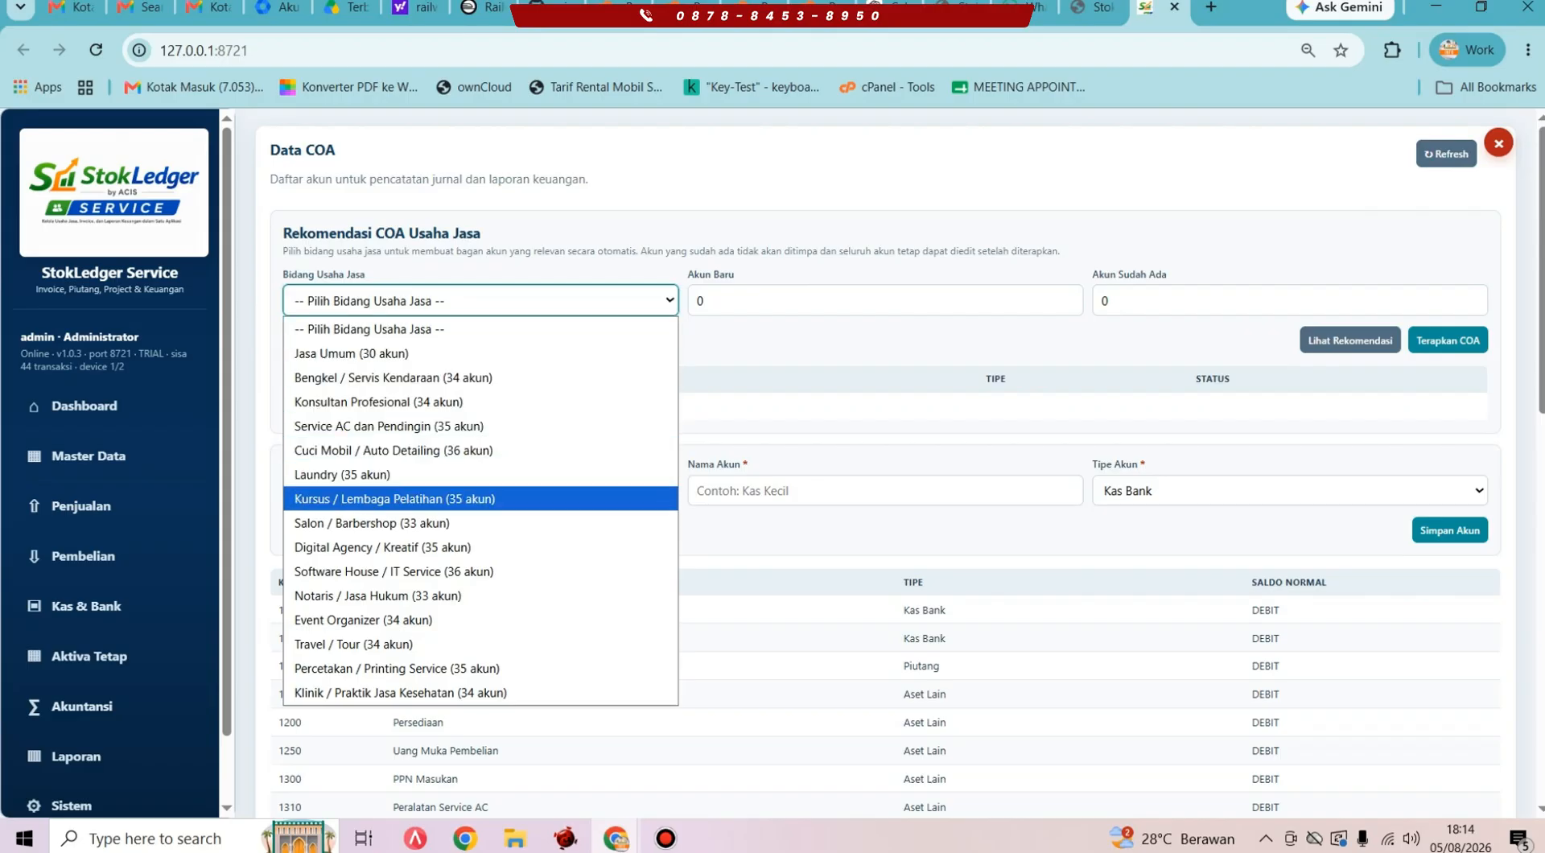
{"action": "key", "text": "Down"}
{"action": "key", "text": "Down"}
{"action": "key", "text": "Down"}
{"action": "key", "text": "Down"}
{"action": "key", "text": "Up"}
{"action": "key", "text": "Up"}
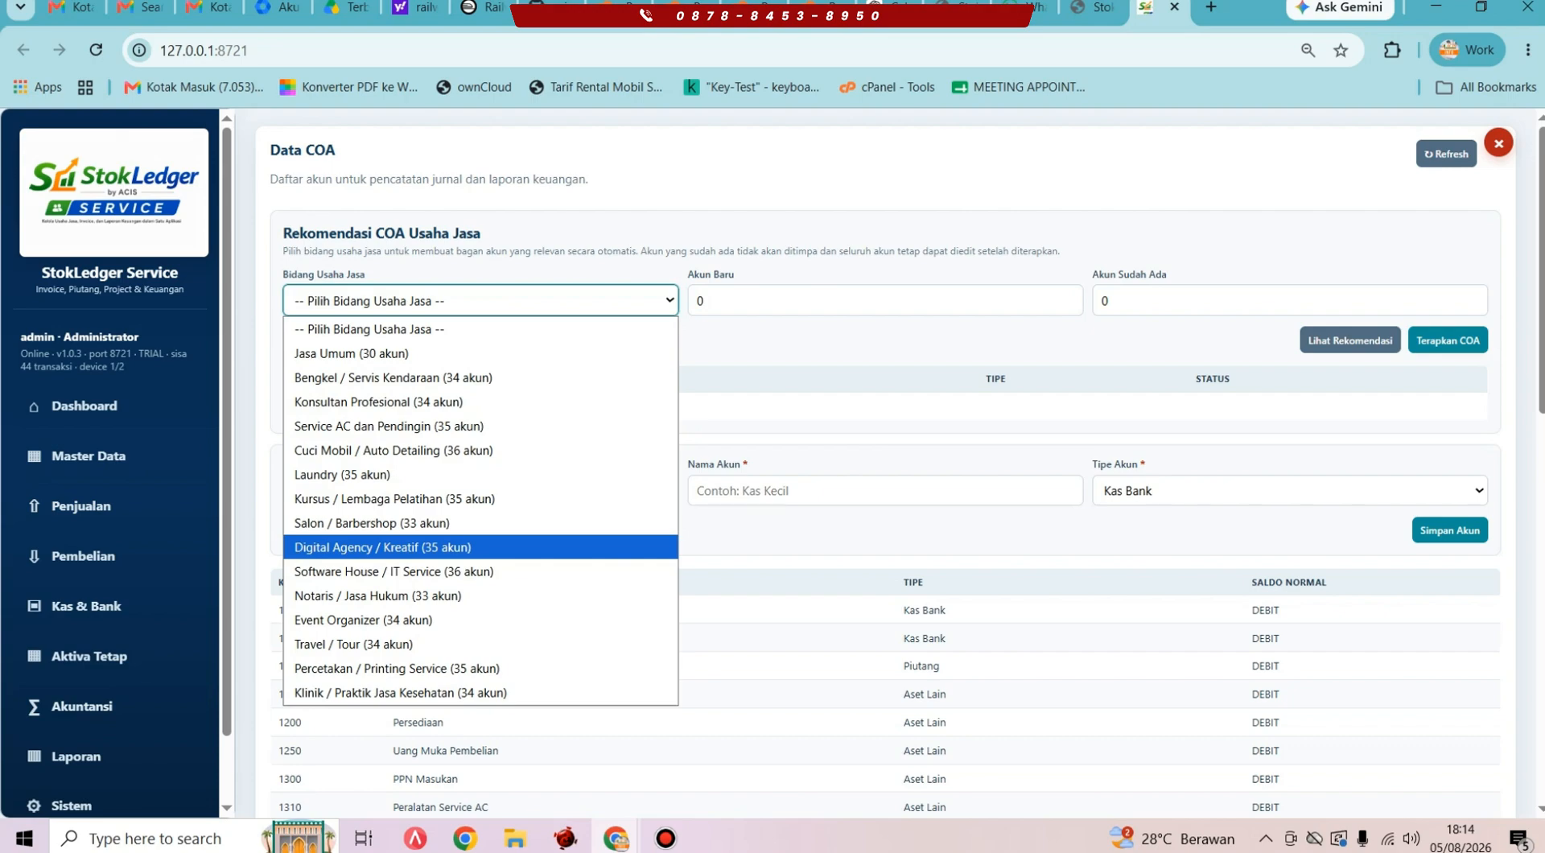
{"action": "key", "text": "Up"}
{"action": "key", "text": "Up"}
{"action": "key", "text": "Up"}
{"action": "key", "text": "Up"}
{"action": "key", "text": "Up"}
{"action": "key", "text": "Up"}
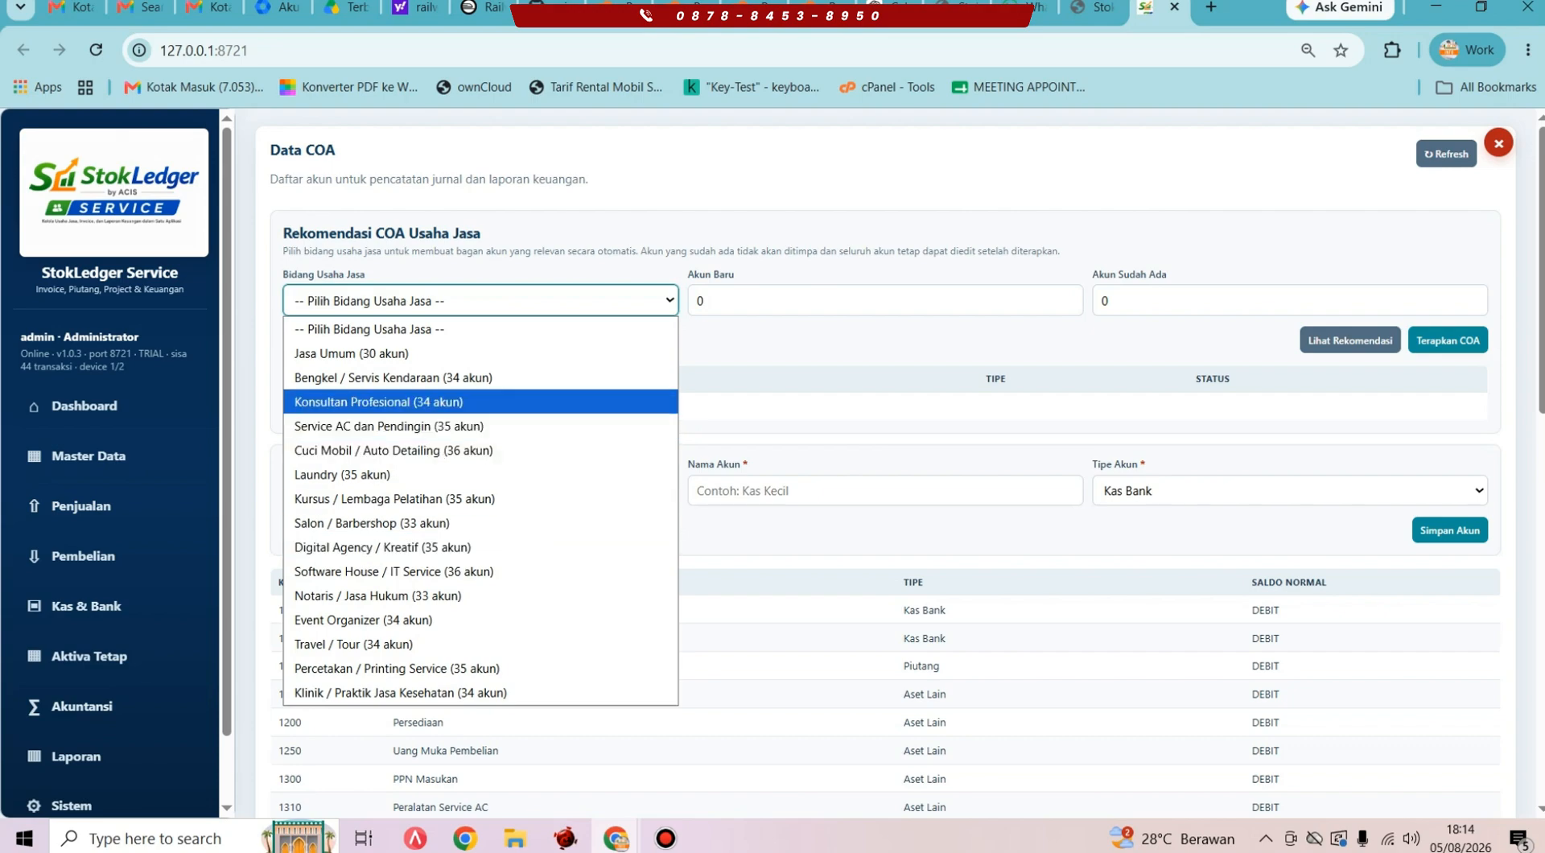
{"action": "key", "text": "Down"}
{"action": "key", "text": "Down"}
{"action": "key", "text": "Down"}
{"action": "key", "text": "Down"}
{"action": "key", "text": "Down"}
{"action": "key", "text": "Down"}
{"action": "key", "text": "Down"}
{"action": "key", "text": "Down"}
{"action": "key", "text": "Down"}
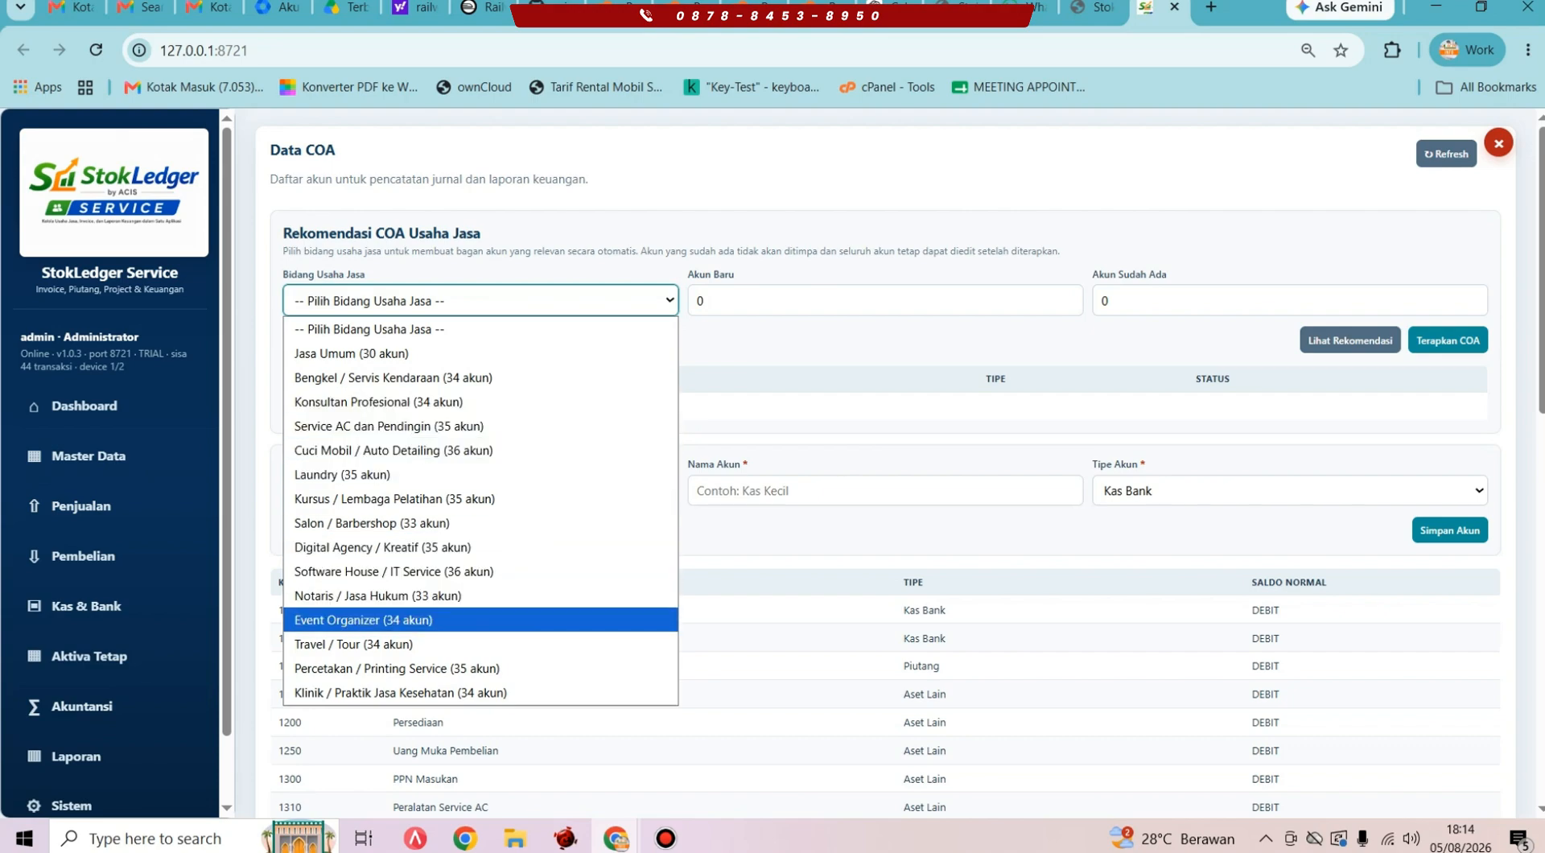
{"action": "key", "text": "Up"}
{"action": "key", "text": "Up"}
{"action": "key", "text": "Up"}
{"action": "key", "text": "Up"}
{"action": "key", "text": "Up"}
{"action": "key", "text": "Up"}
{"action": "key", "text": "Up"}
{"action": "key", "text": "Up"}
{"action": "key", "text": "Up"}
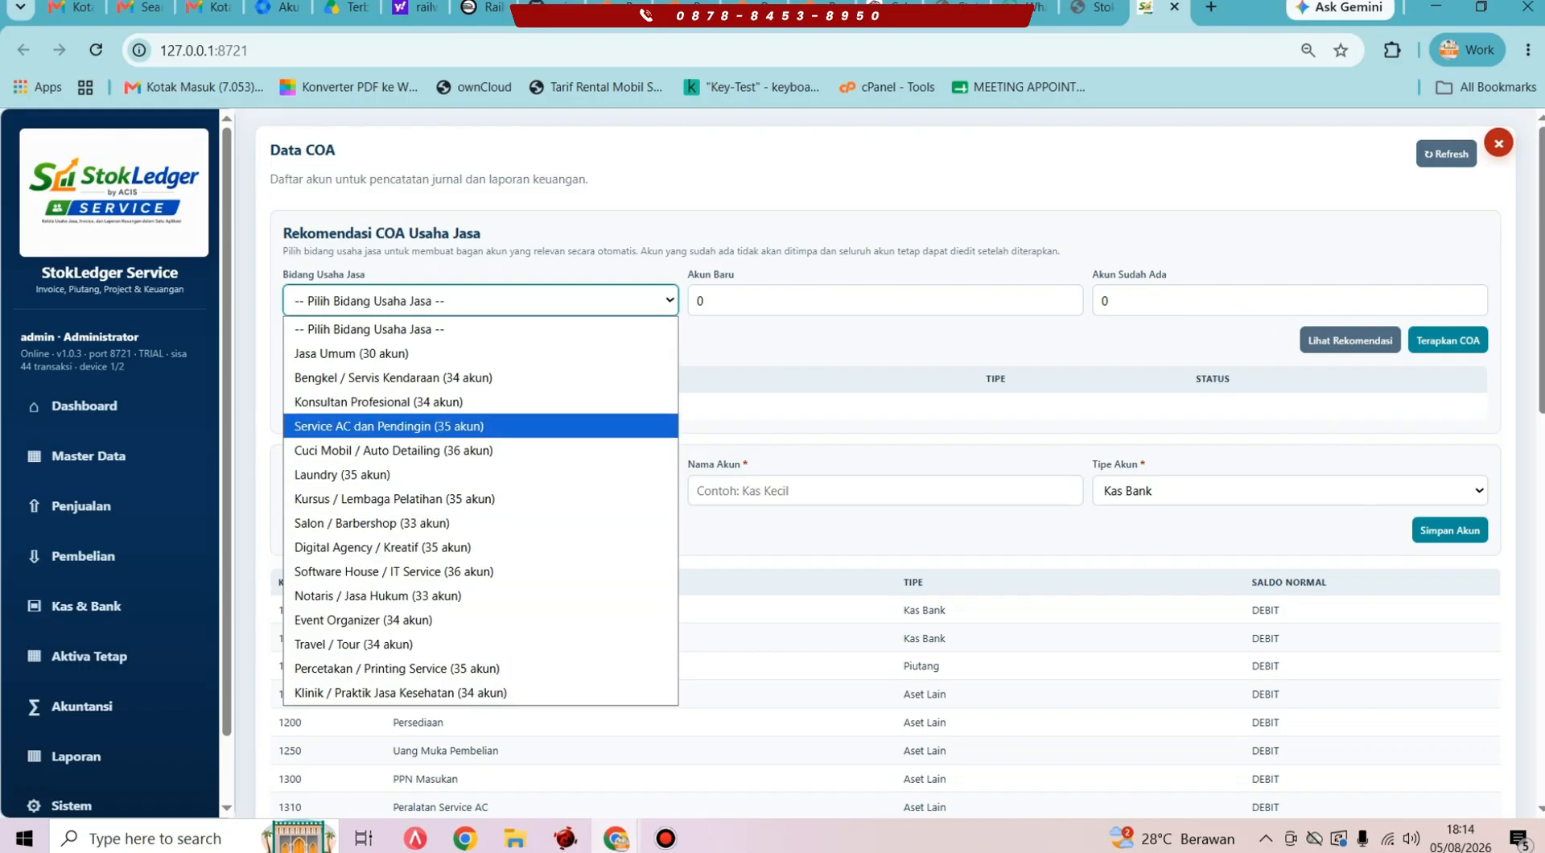
{"action": "key", "text": "Down"}
{"action": "key", "text": "Down"}
{"action": "key", "text": "Return"}
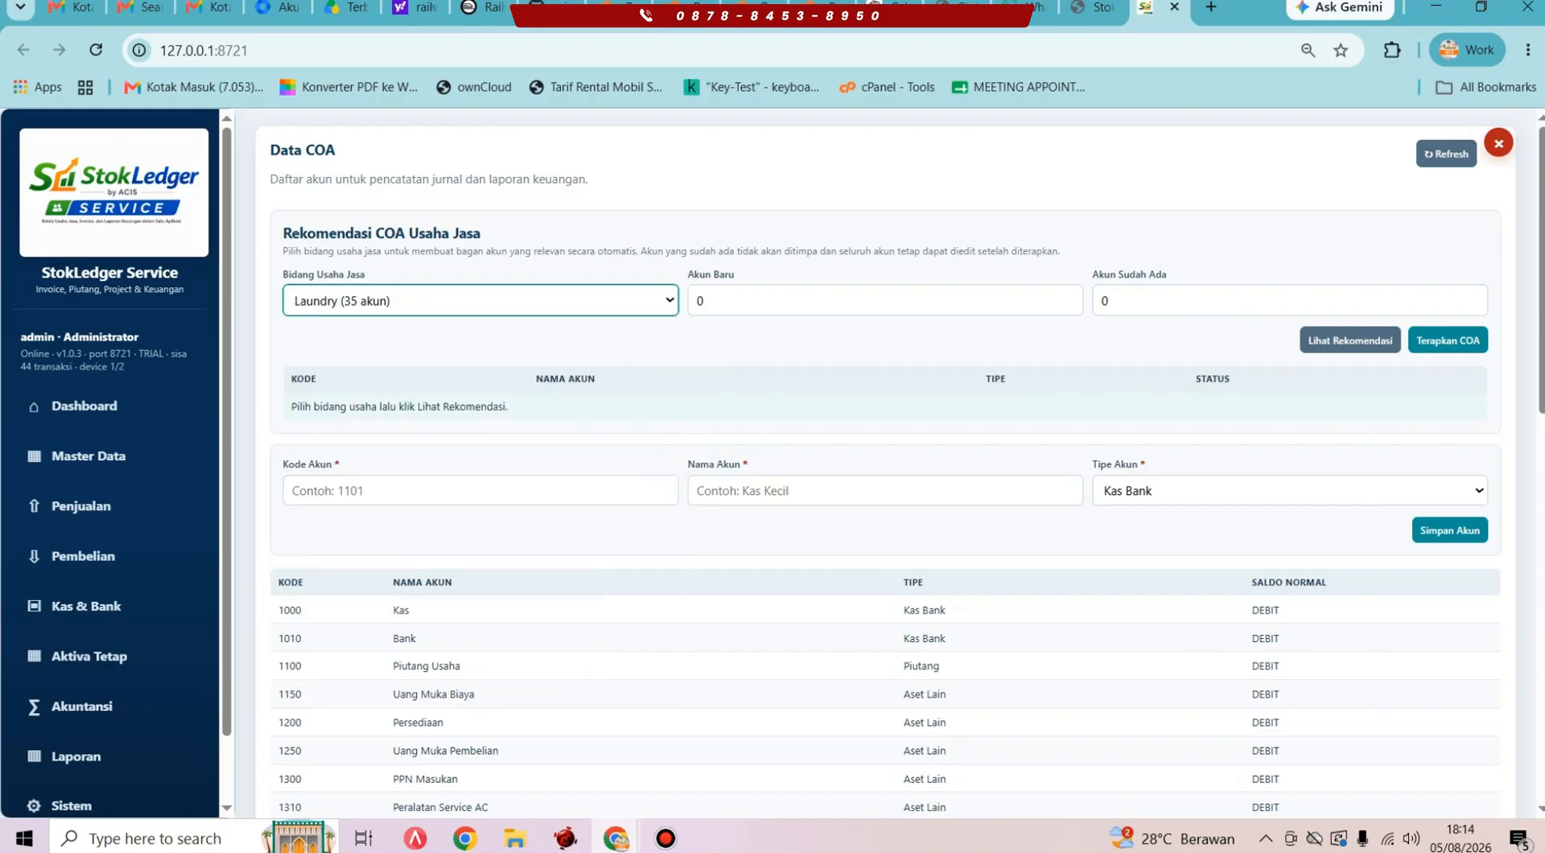
Step: Preview the recommended chart of accounts for Laundry and look through its account list
{"action": "left_click", "coordinate": [1350, 341]}
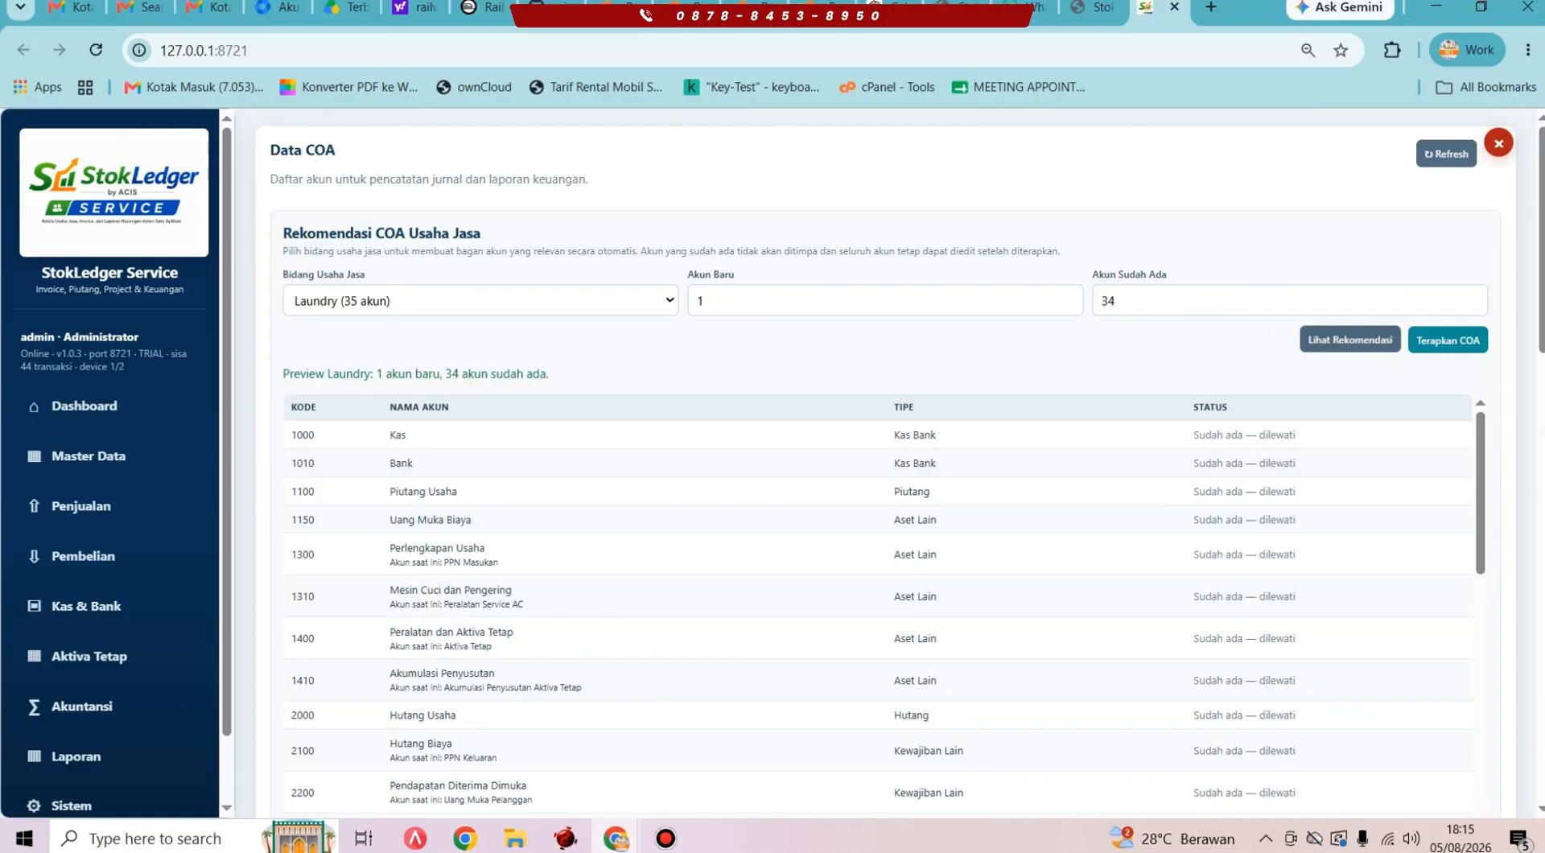
{"action": "scroll", "coordinate": [877, 539], "scroll_direction": "down", "scroll_amount": 10}
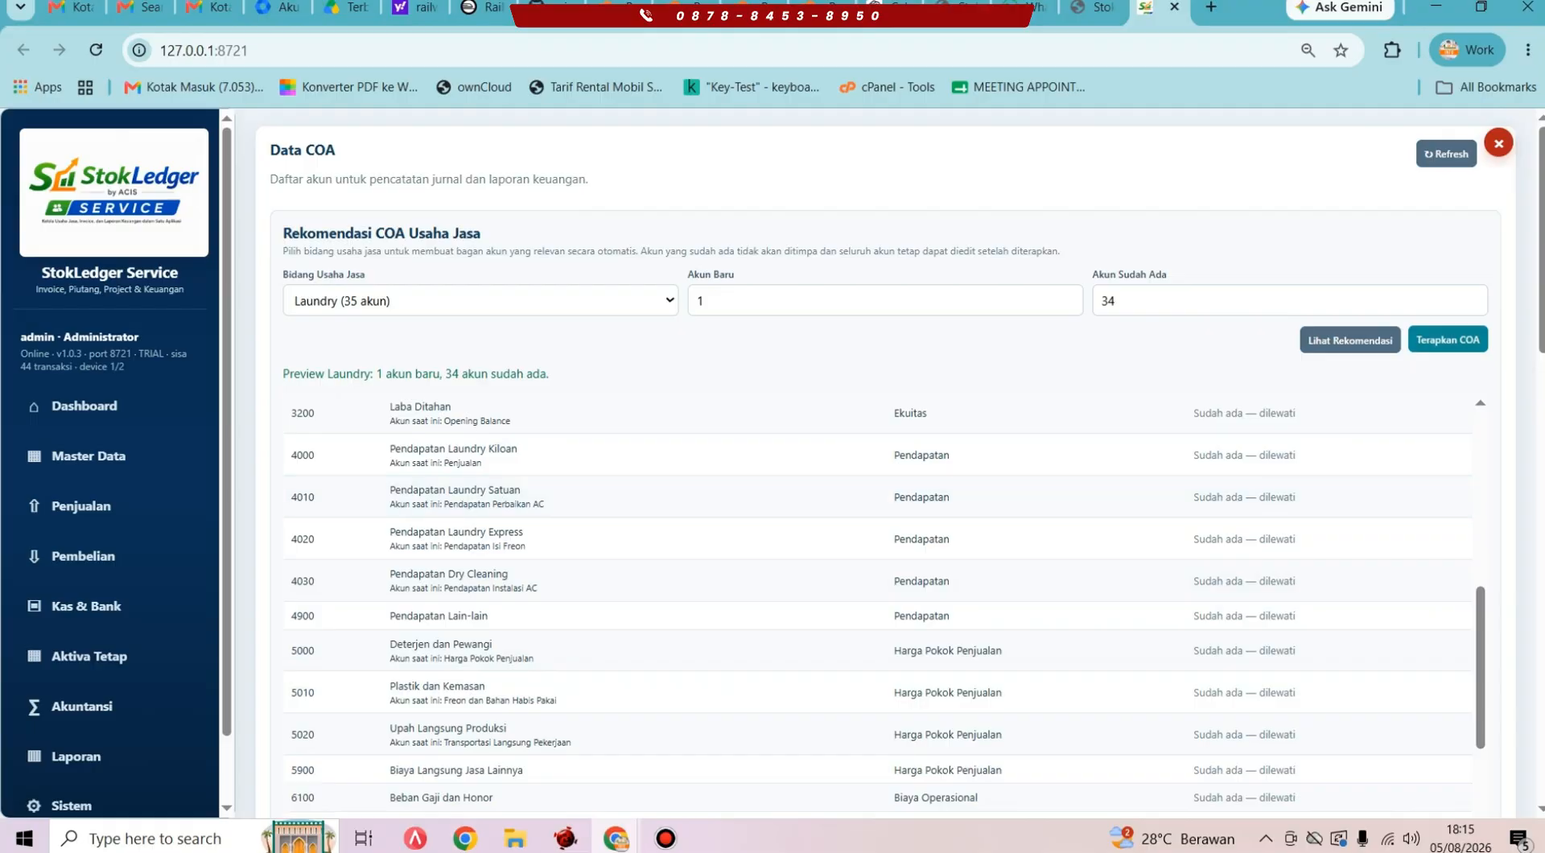
{"action": "scroll", "coordinate": [877, 579], "scroll_direction": "up", "scroll_amount": 4}
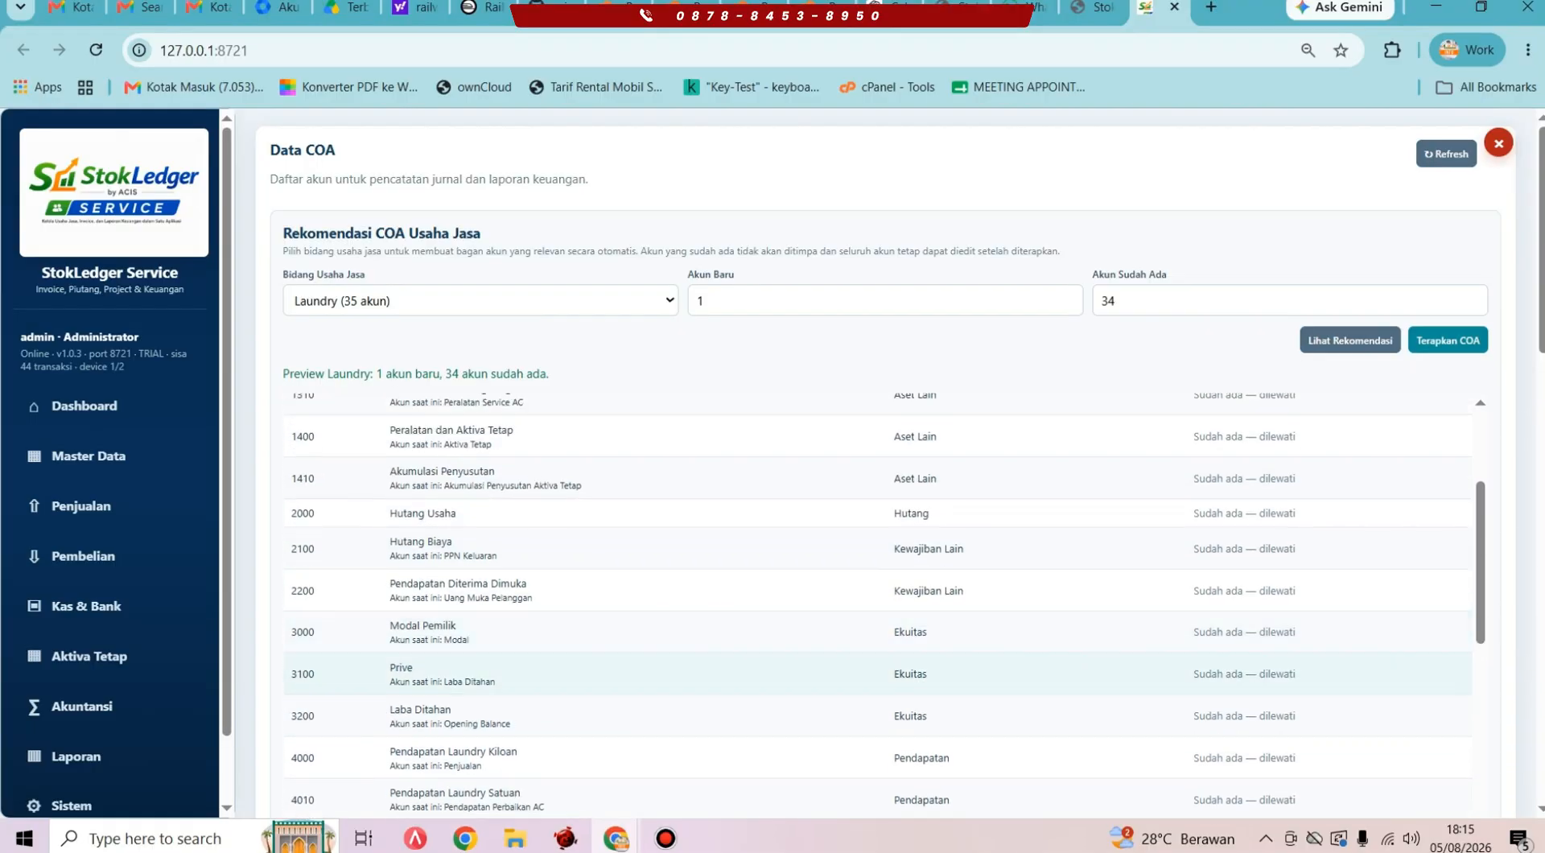
Step: Start a new sales transaction in Penjualan and select the registered customer in place of the general one
{"action": "left_click", "coordinate": [81, 505]}
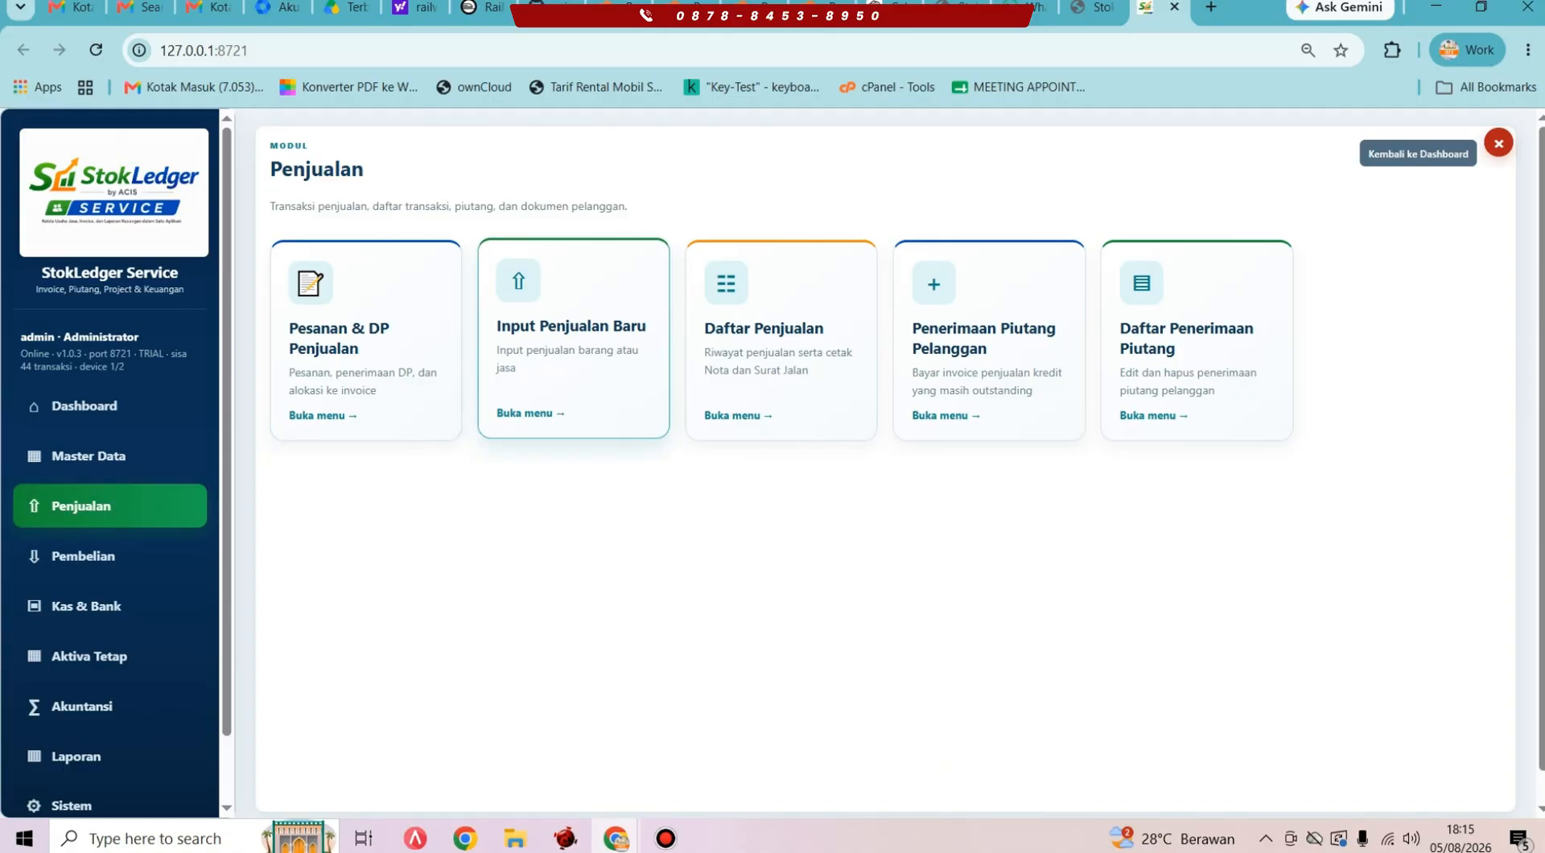
{"action": "left_click", "coordinate": [573, 339]}
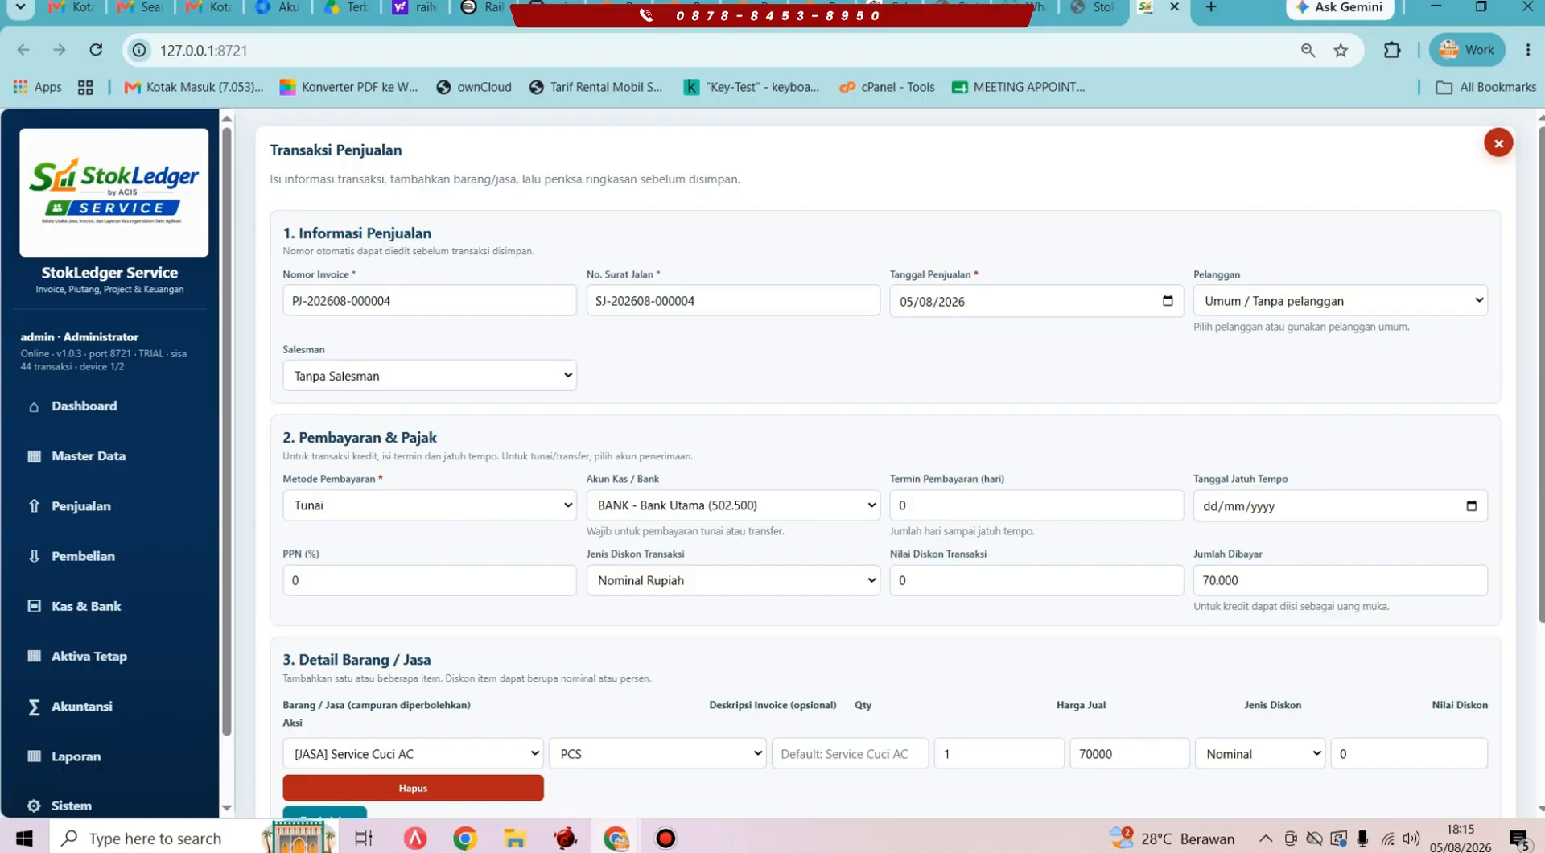
{"action": "left_click", "coordinate": [1339, 301]}
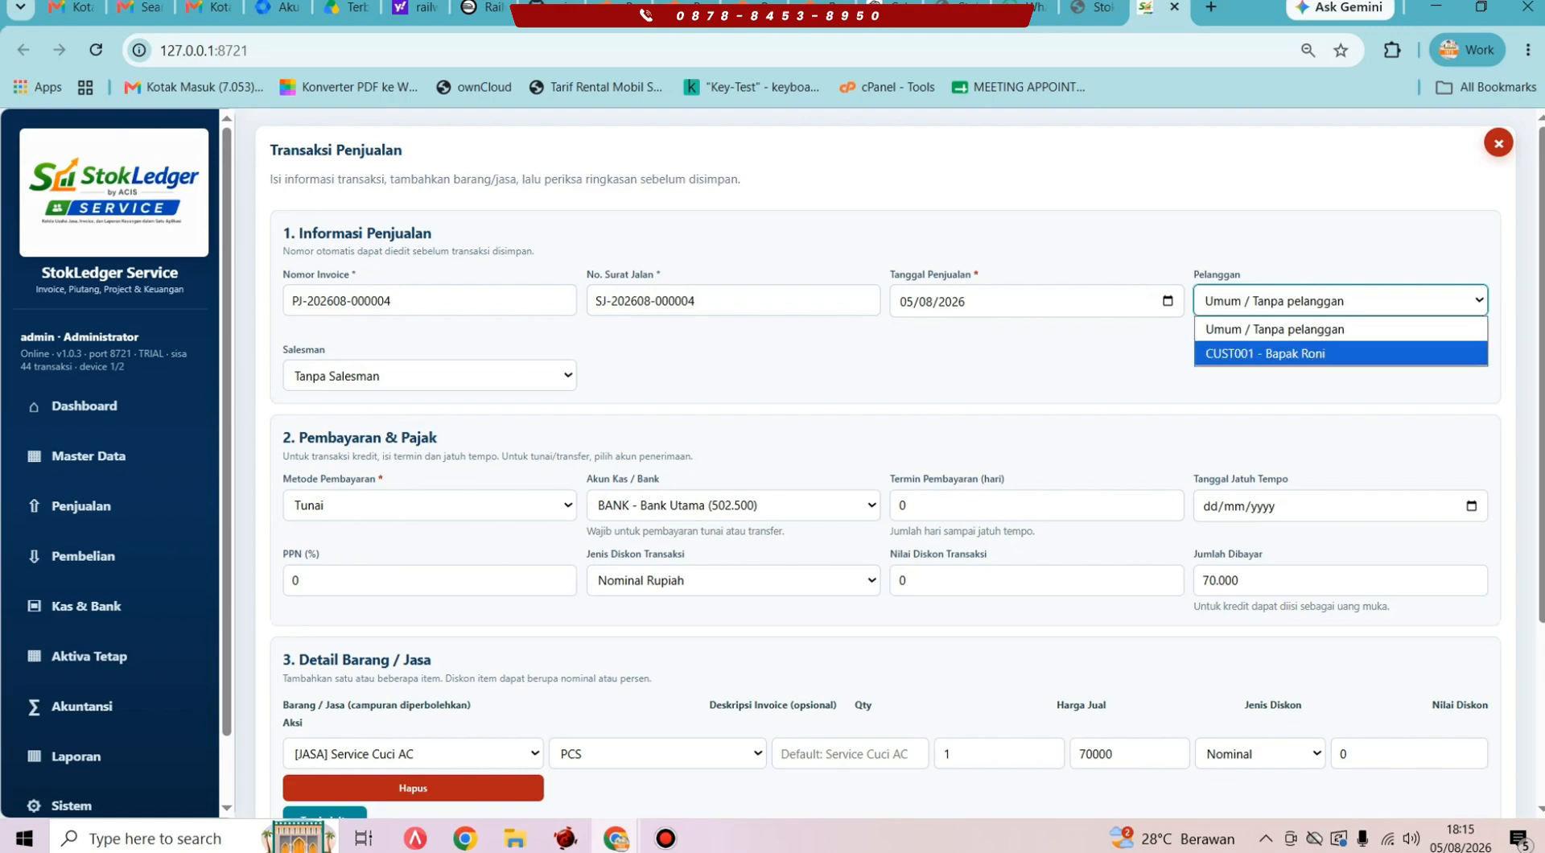
{"action": "left_click", "coordinate": [1256, 354]}
Step: Set the payment method of the sales transaction to Kredit
{"action": "scroll", "coordinate": [733, 379], "scroll_direction": "down", "scroll_amount": 3}
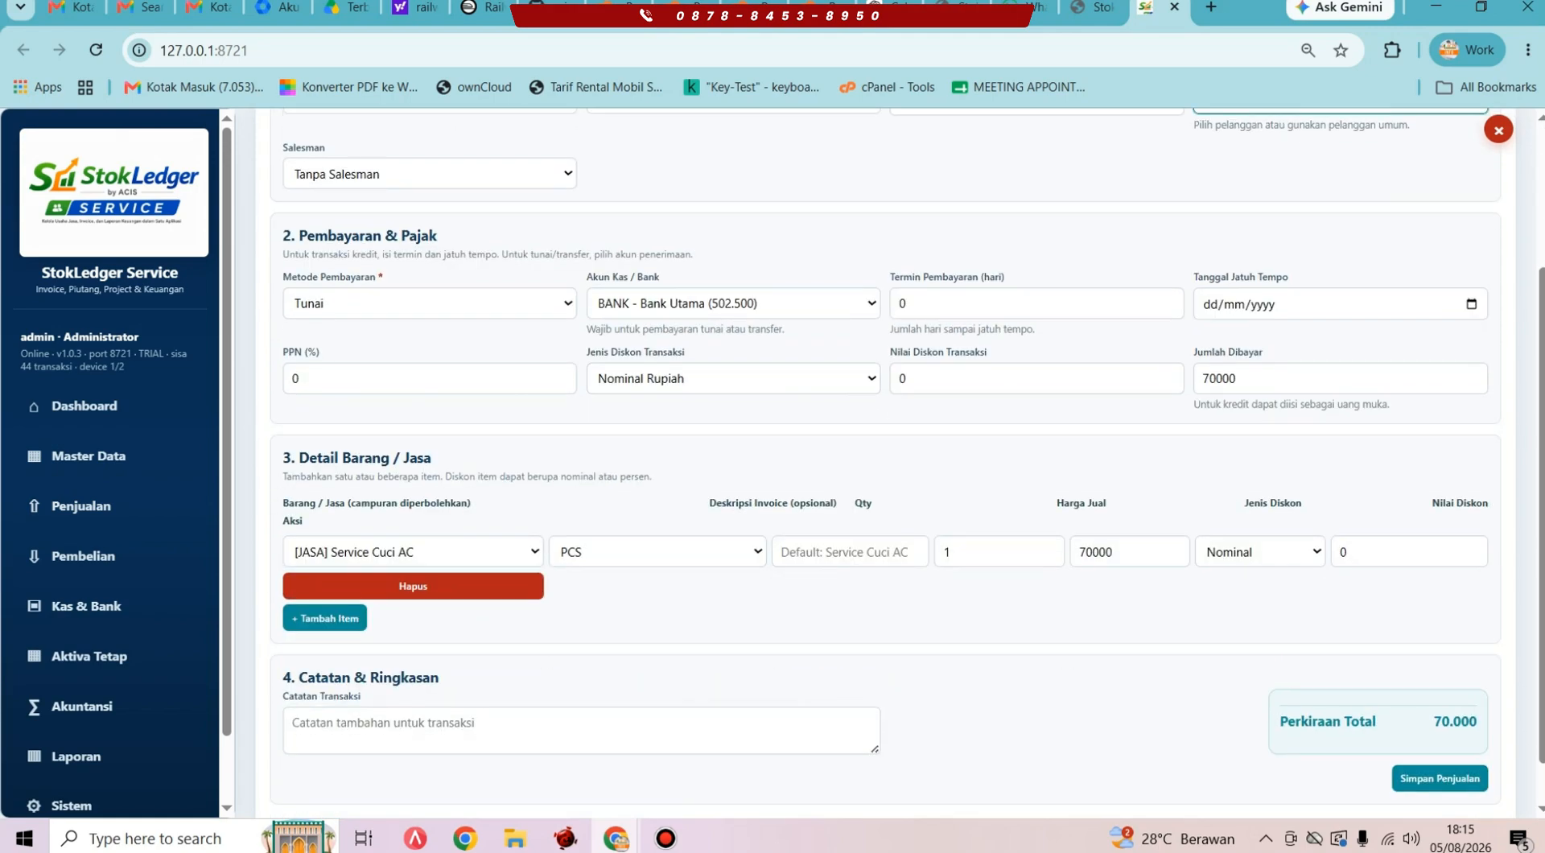
{"action": "left_click", "coordinate": [430, 303]}
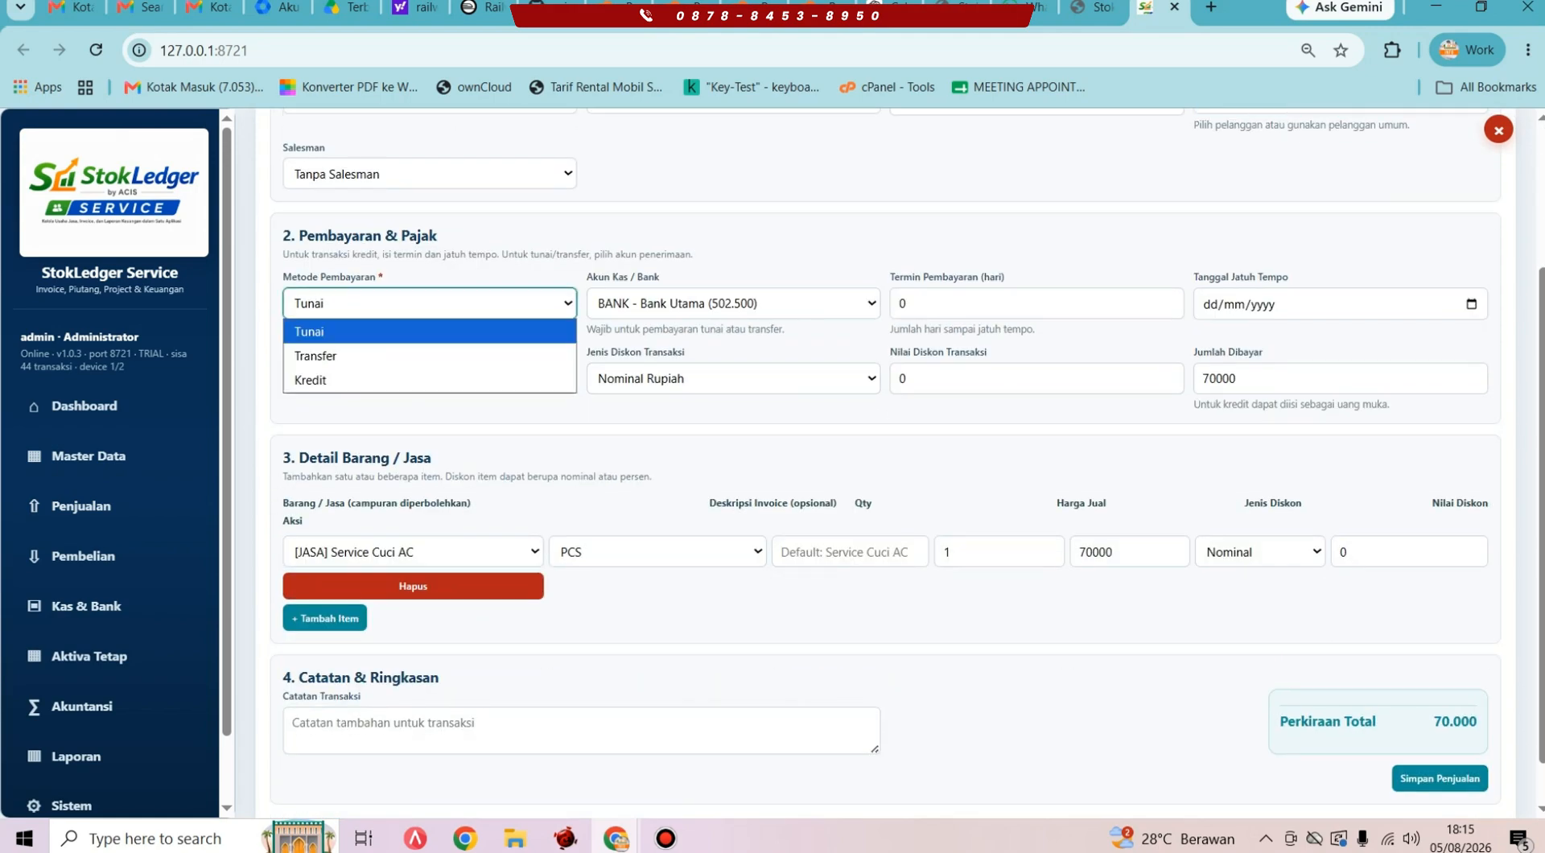
{"action": "left_click", "coordinate": [430, 380]}
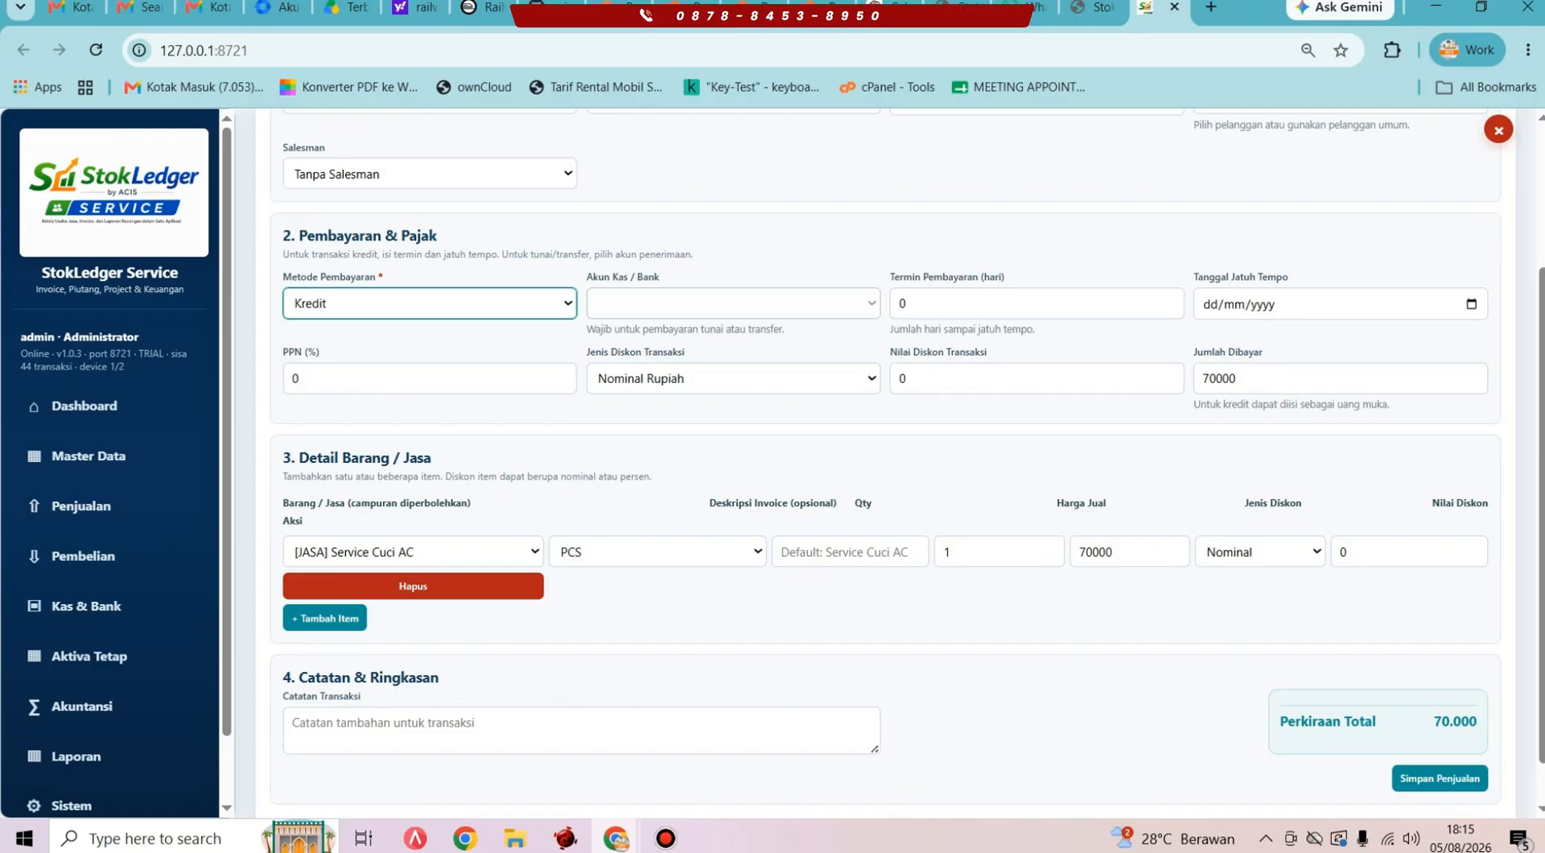
Step: Clear the Jumlah Dibayar amount, keep Service Cuci AC as the sold service, and save the credit sale
{"action": "left_click_drag", "start_coordinate": [1264, 379], "coordinate": [1159, 378]}
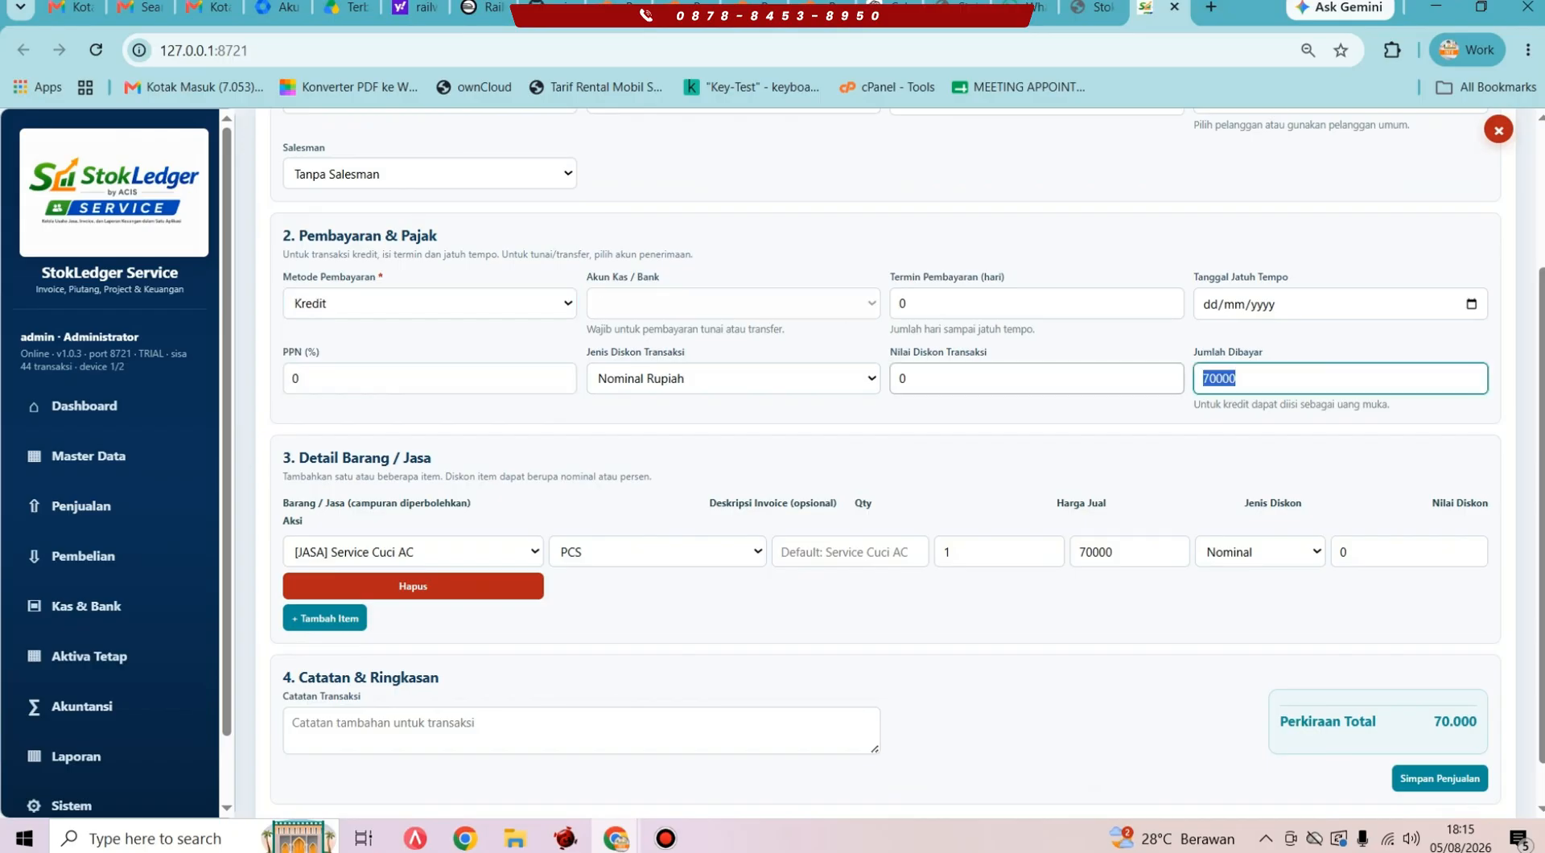
{"action": "key", "text": "BackSpace"}
{"action": "left_click", "coordinate": [413, 552]}
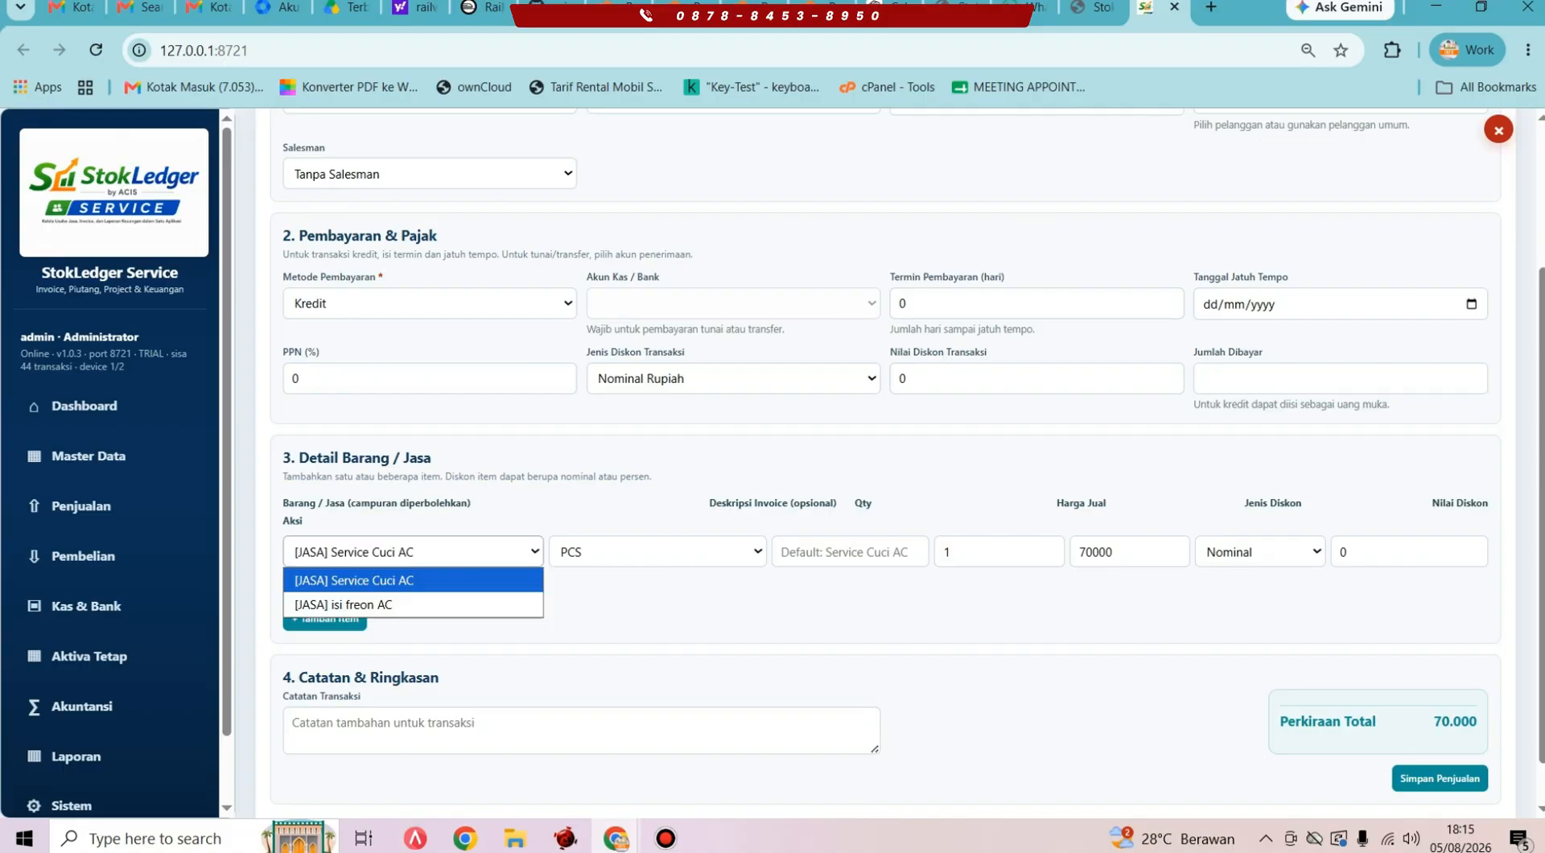
{"action": "left_click", "coordinate": [379, 580]}
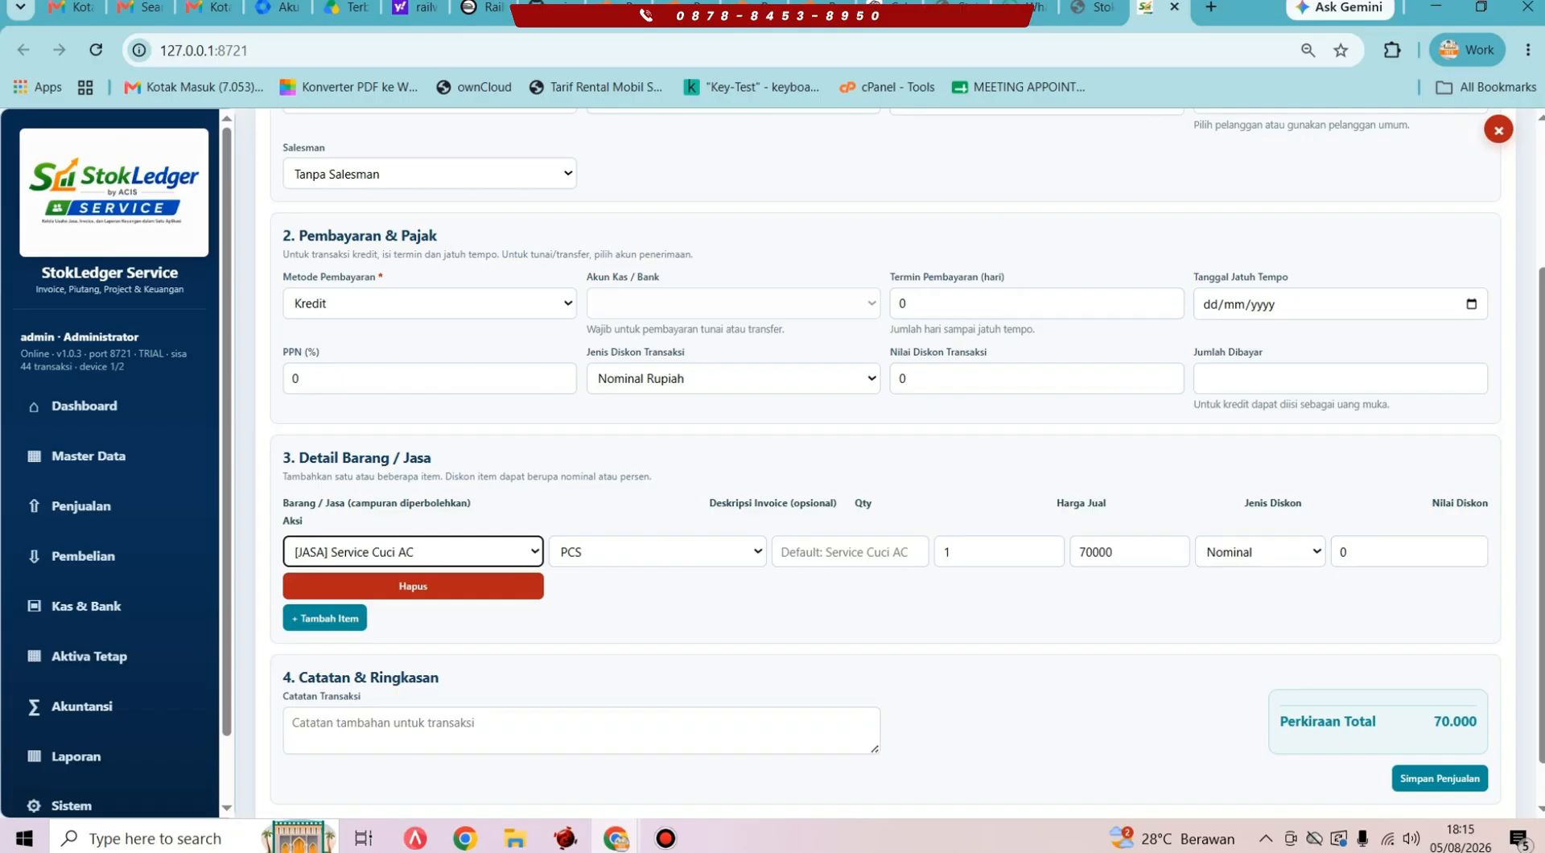
{"action": "scroll", "coordinate": [1440, 684], "scroll_direction": "down", "scroll_amount": 1}
{"action": "left_click", "coordinate": [1440, 726]}
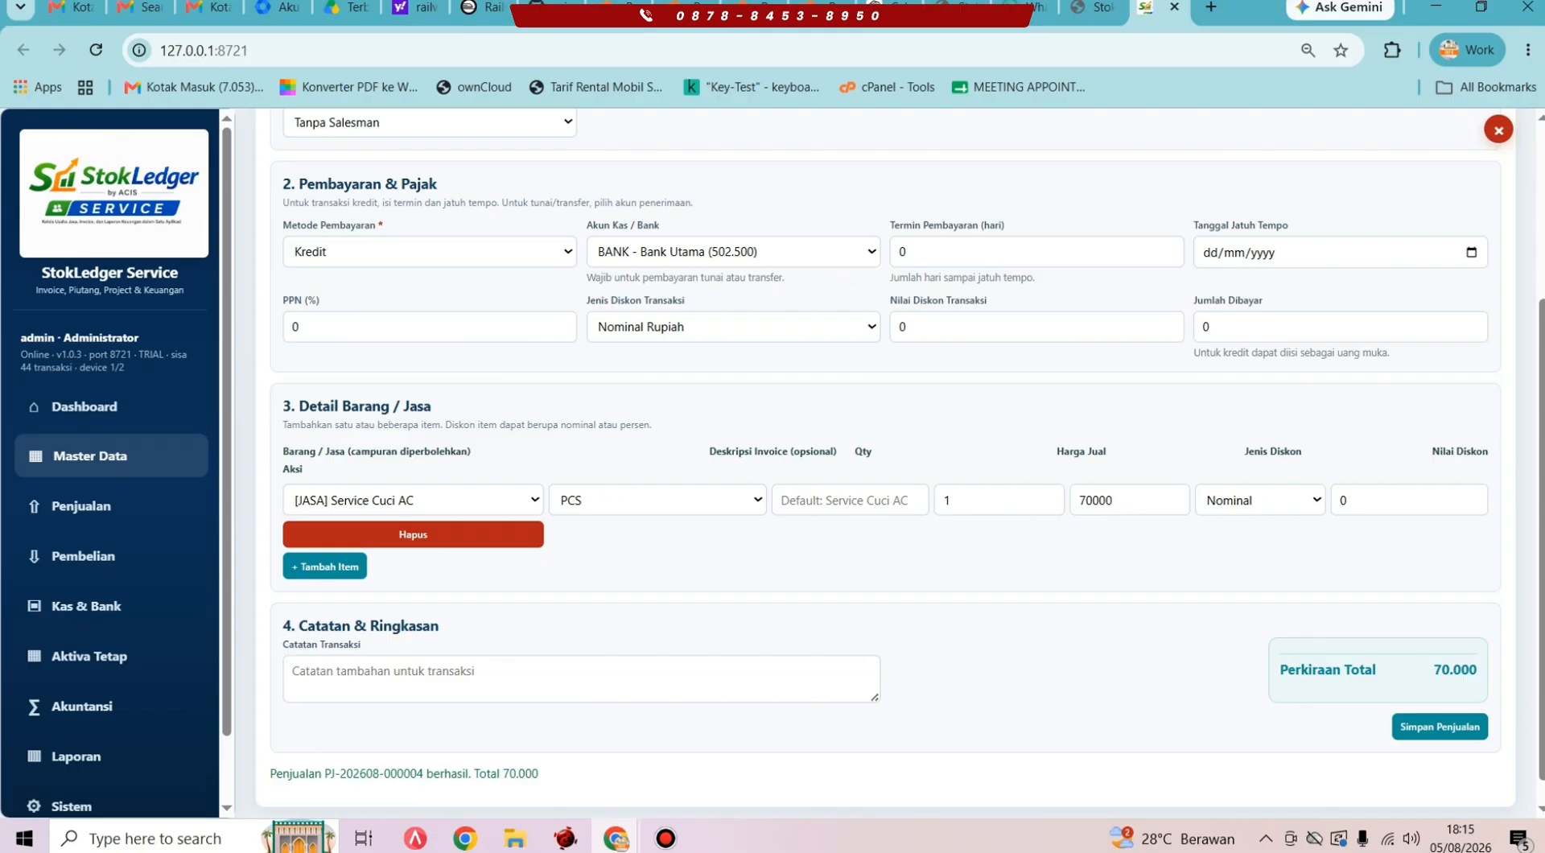
Step: Look over the Daftar Jasa, Data Pemasok and Data Pelanggan pages in Master Data
{"action": "left_click", "coordinate": [111, 455]}
{"action": "left_click", "coordinate": [563, 326]}
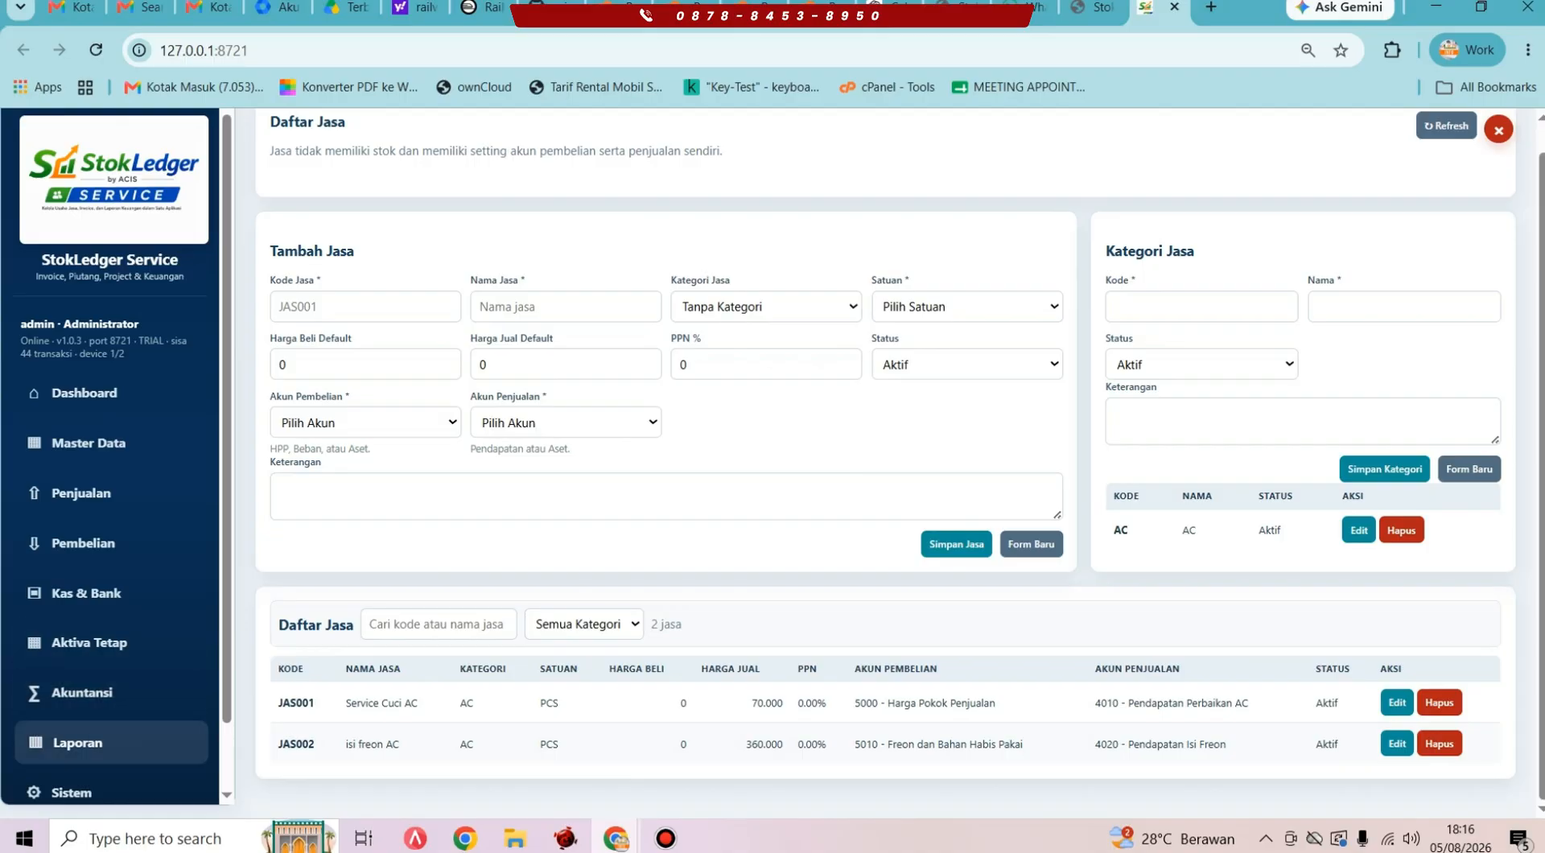
{"action": "left_click", "coordinate": [89, 443]}
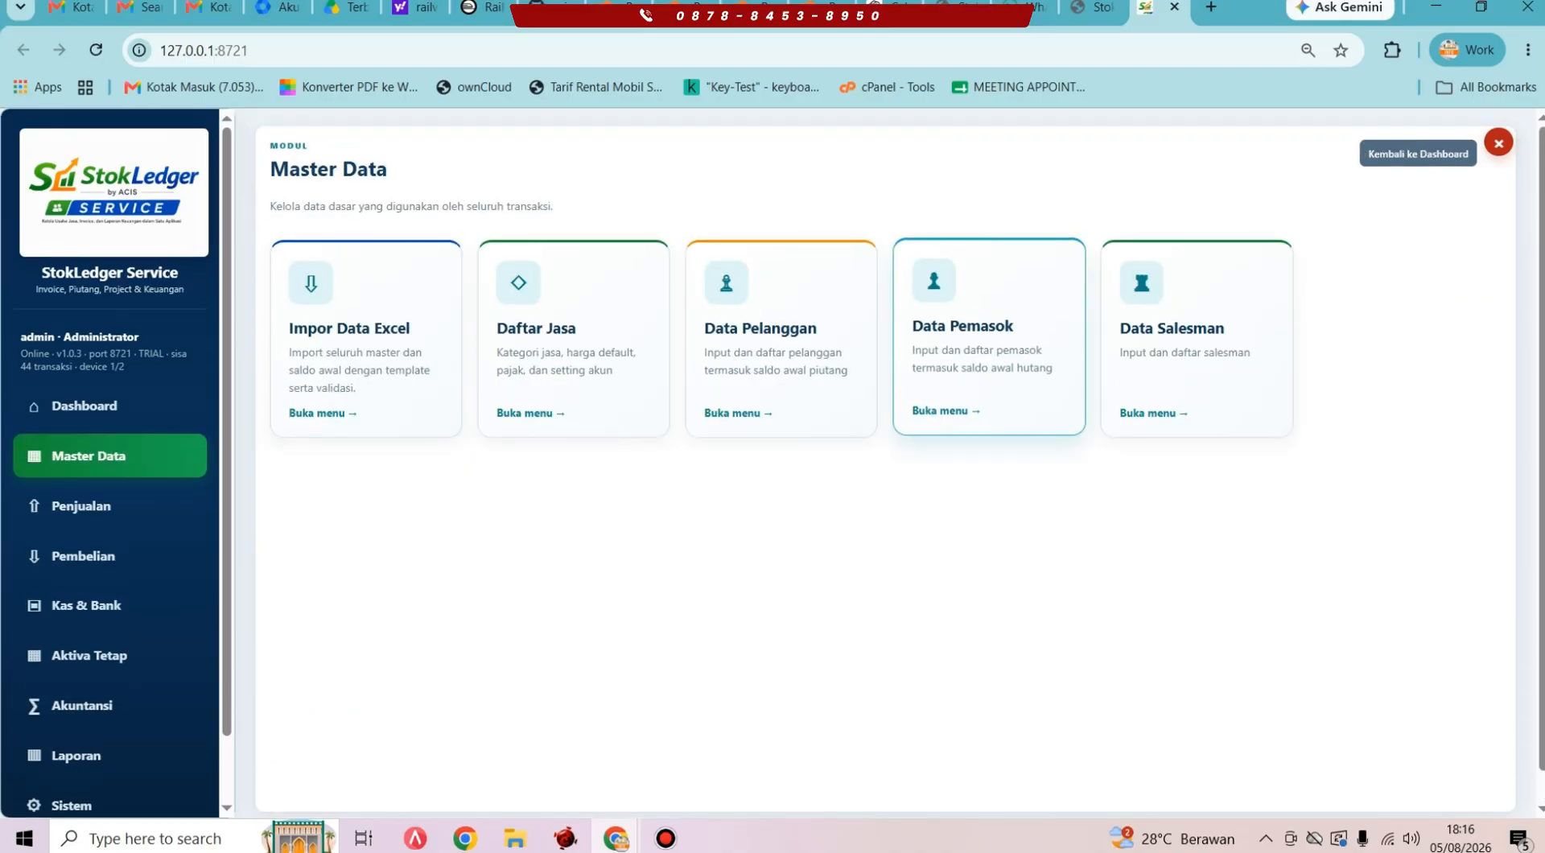
{"action": "left_click", "coordinate": [957, 382]}
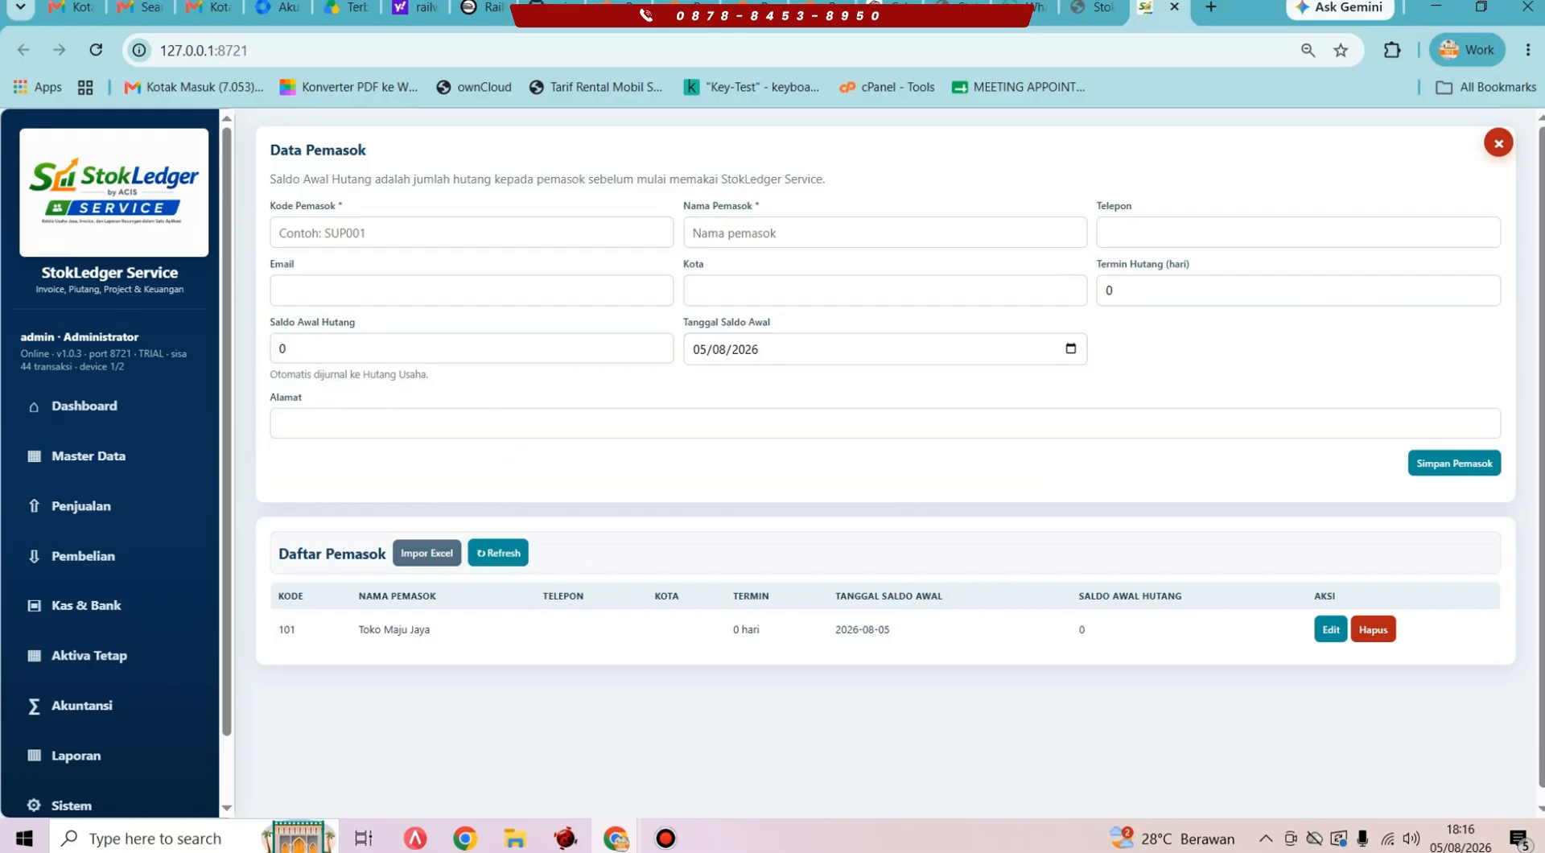
{"action": "left_click", "coordinate": [111, 456]}
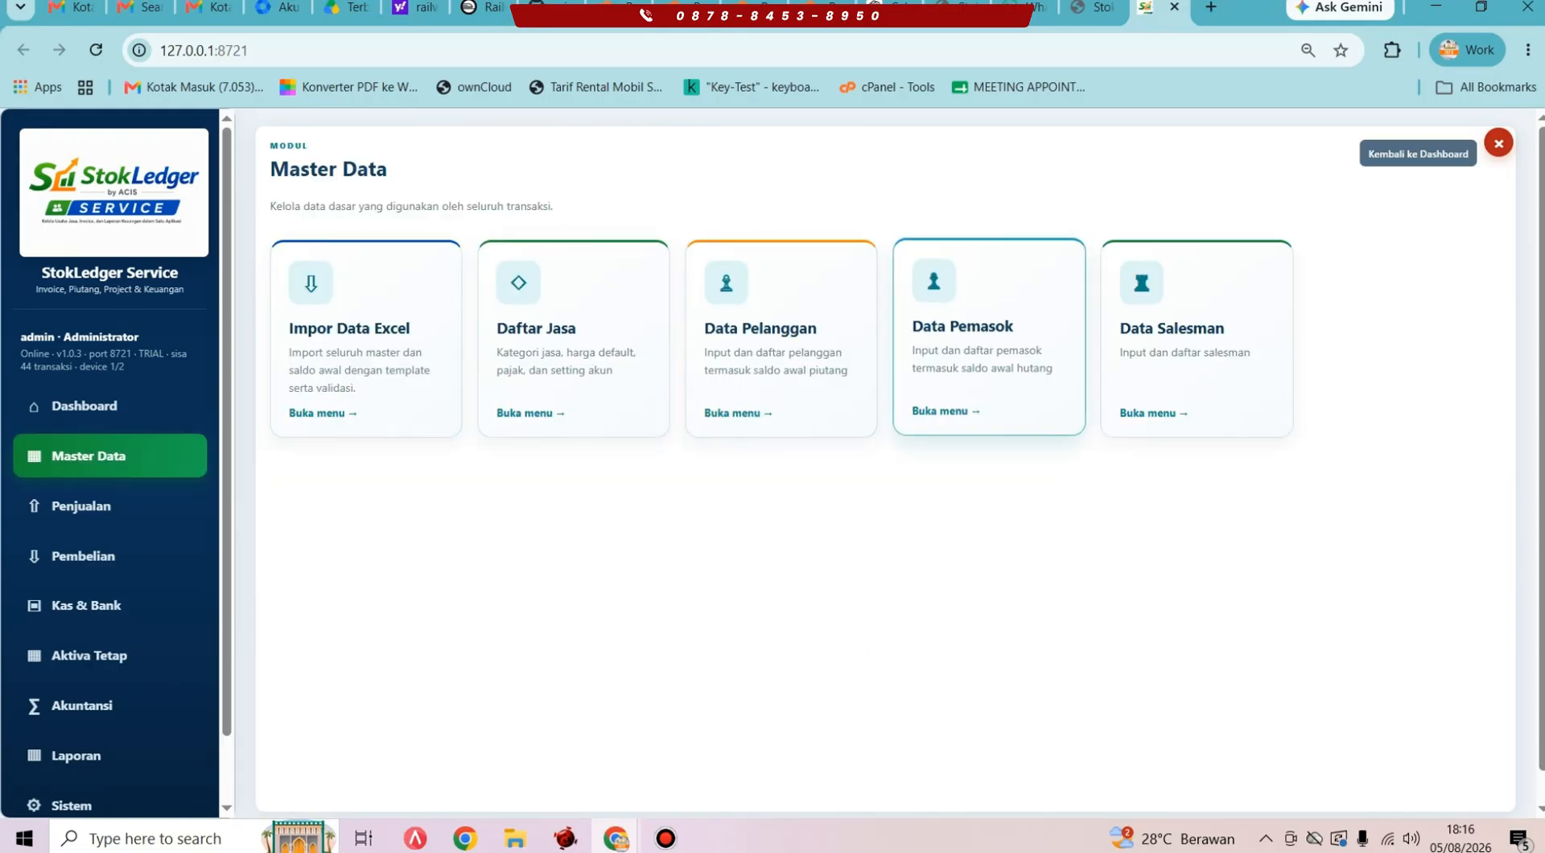
{"action": "left_click", "coordinate": [781, 338]}
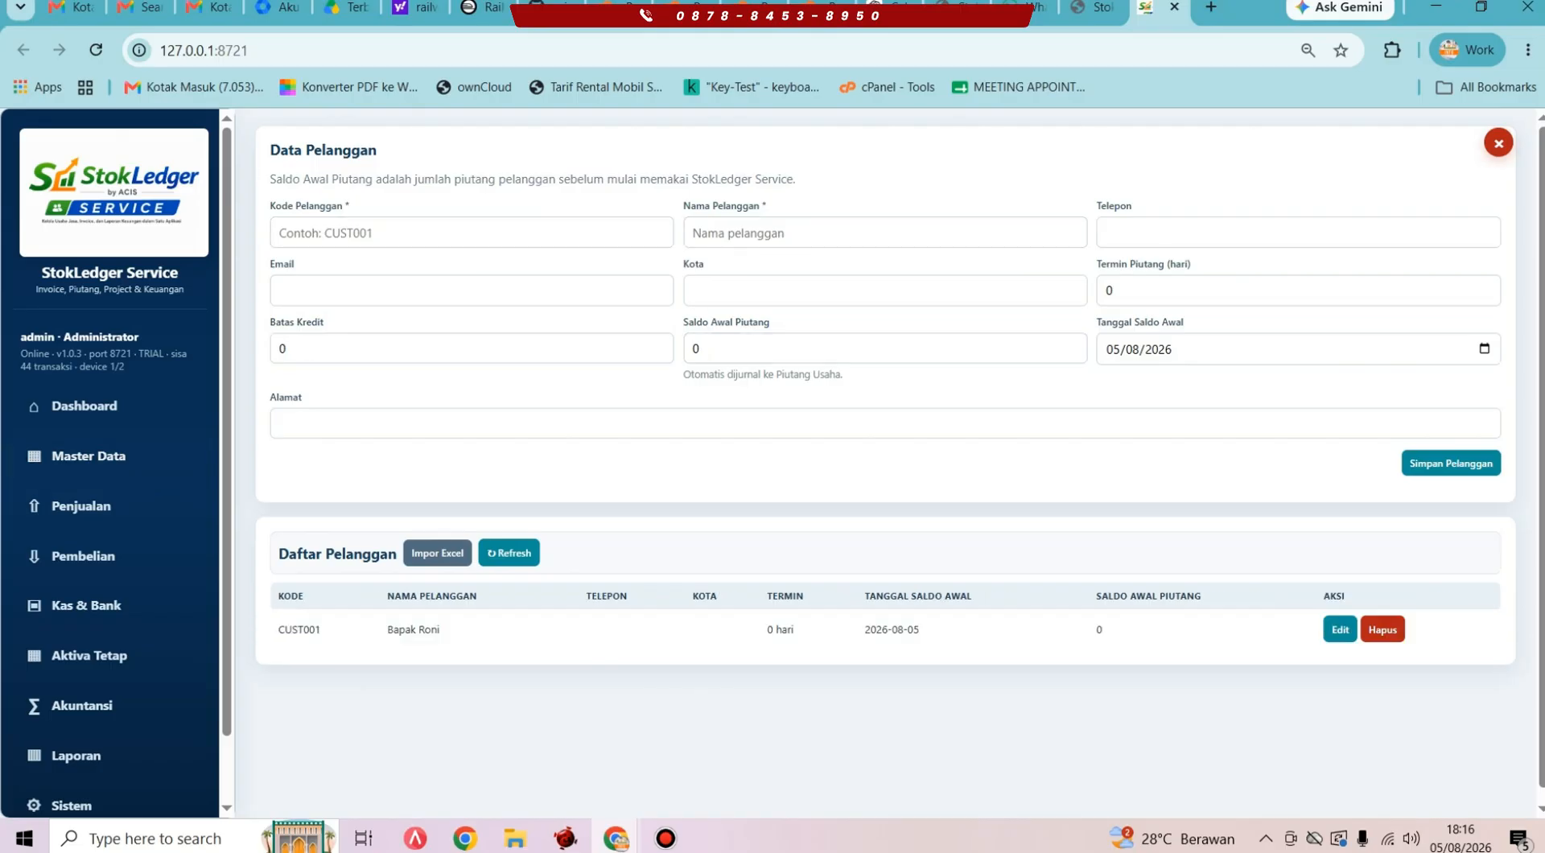
{"action": "left_click", "coordinate": [112, 456]}
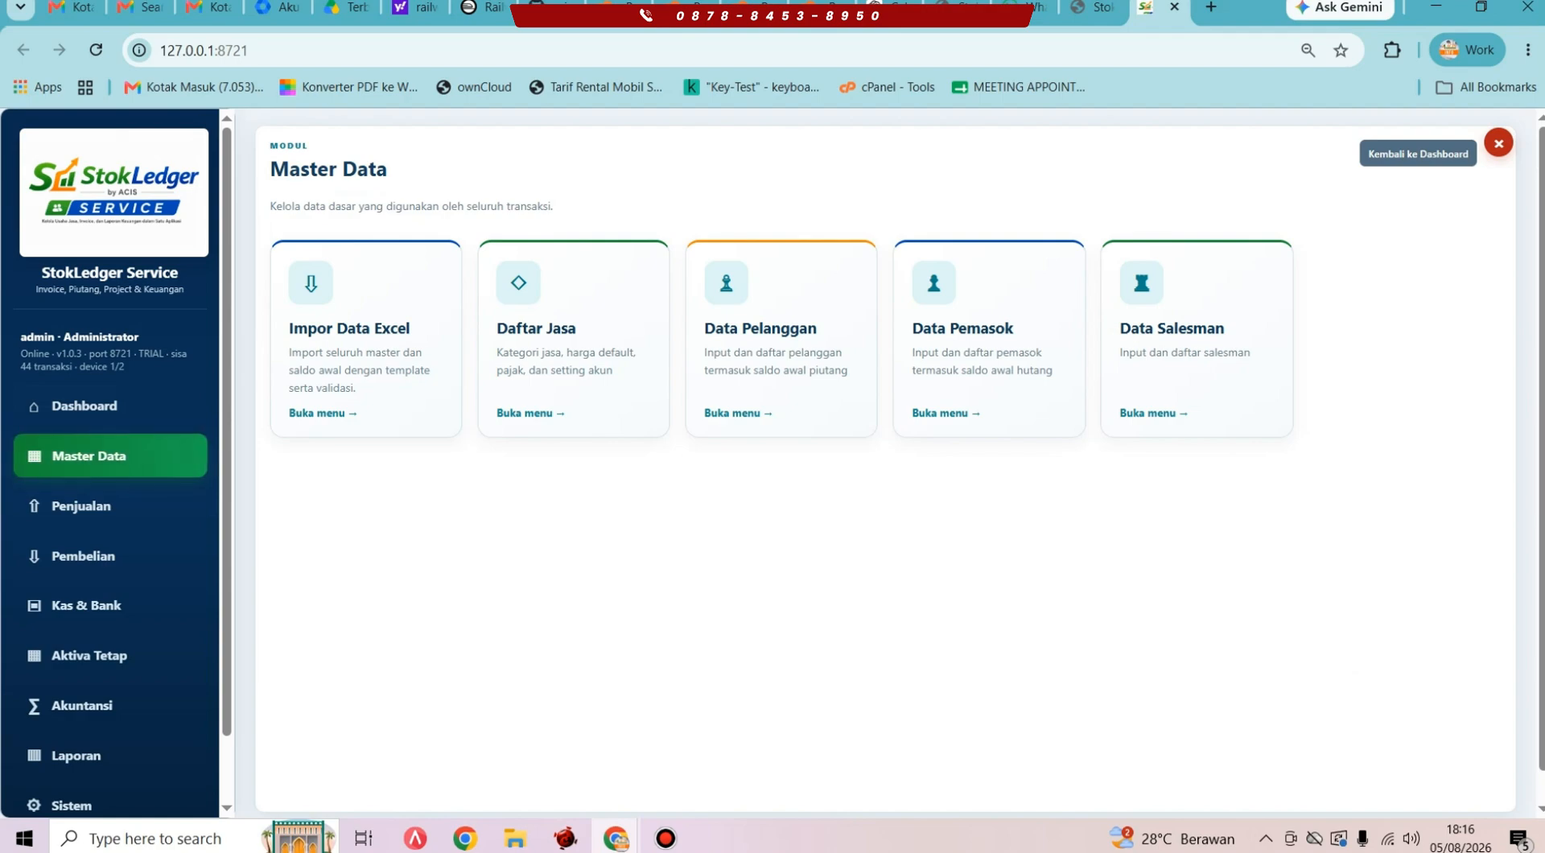
Step: Open the new purchase form in Pembelian and review its supplier selection, payment and item sections
{"action": "left_click", "coordinate": [111, 556]}
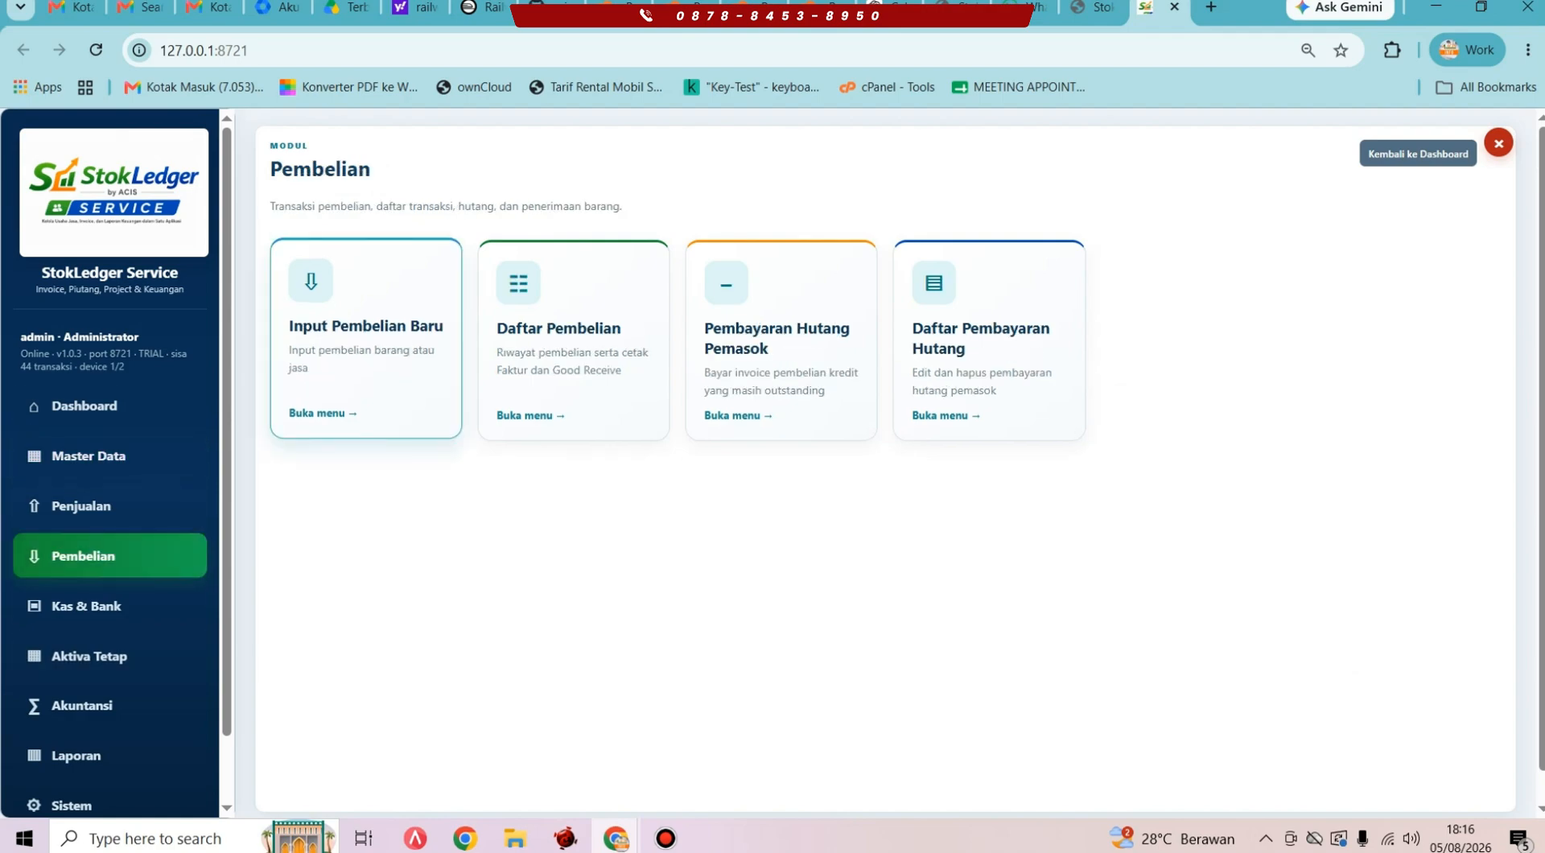
{"action": "left_click", "coordinate": [365, 338]}
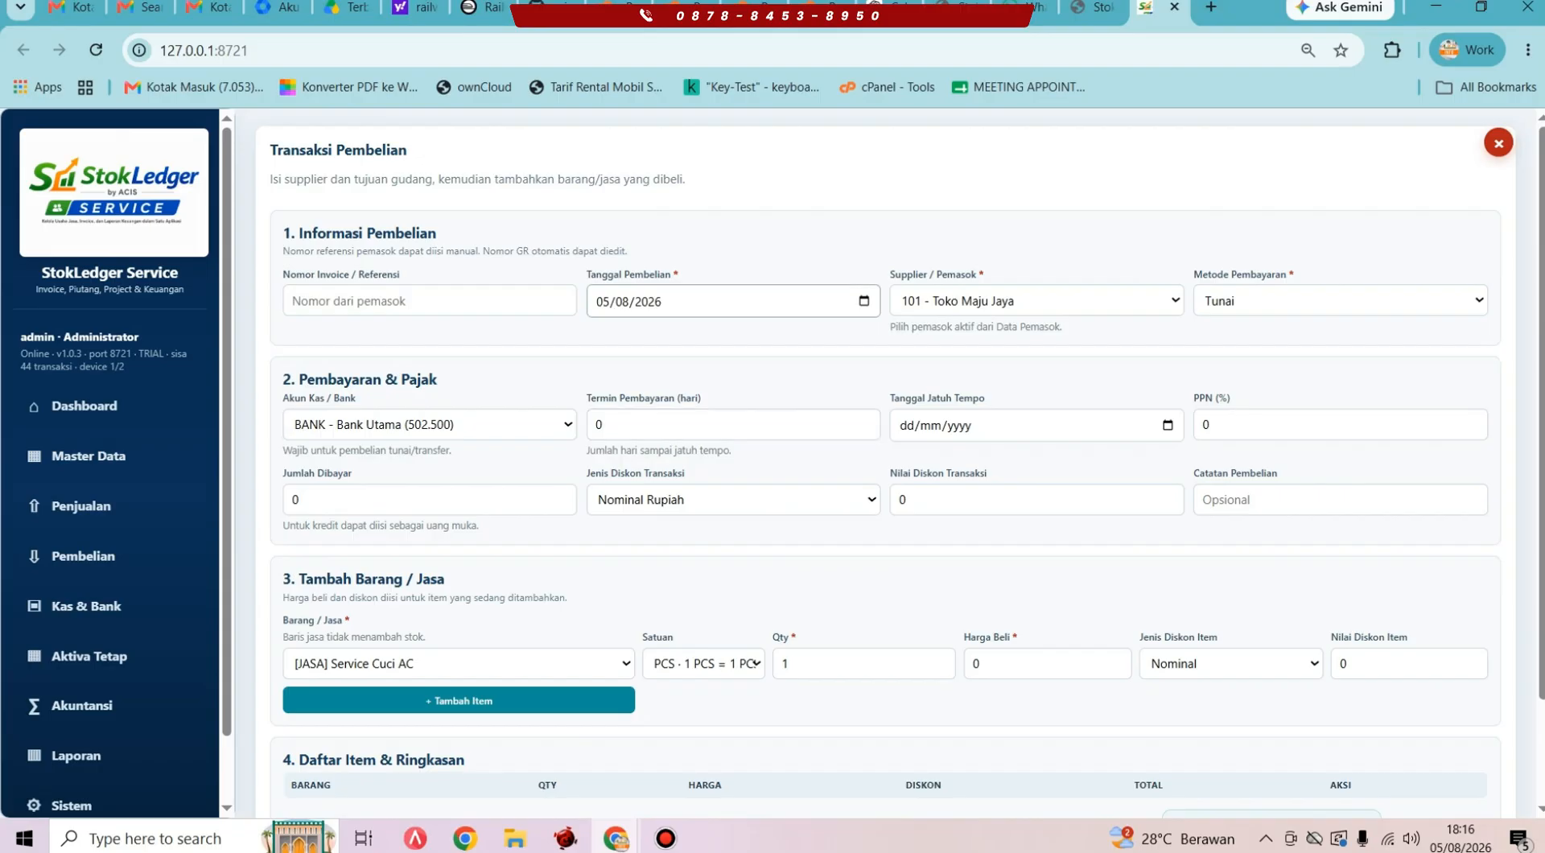
{"action": "left_click", "coordinate": [1037, 301]}
{"action": "left_click", "coordinate": [1037, 329]}
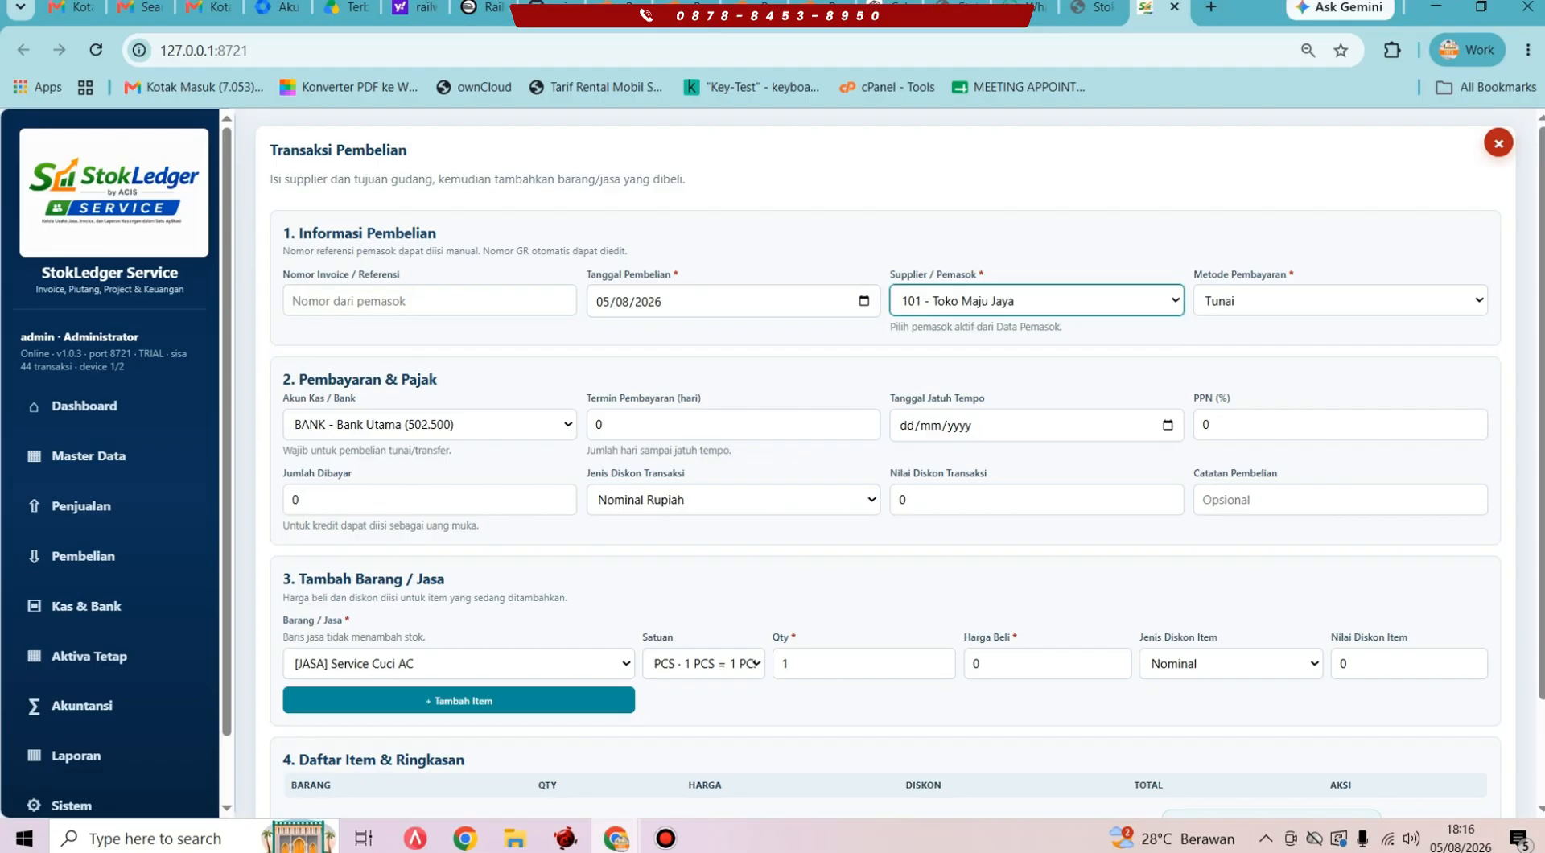
{"action": "scroll", "coordinate": [885, 467], "scroll_direction": "down", "scroll_amount": 3}
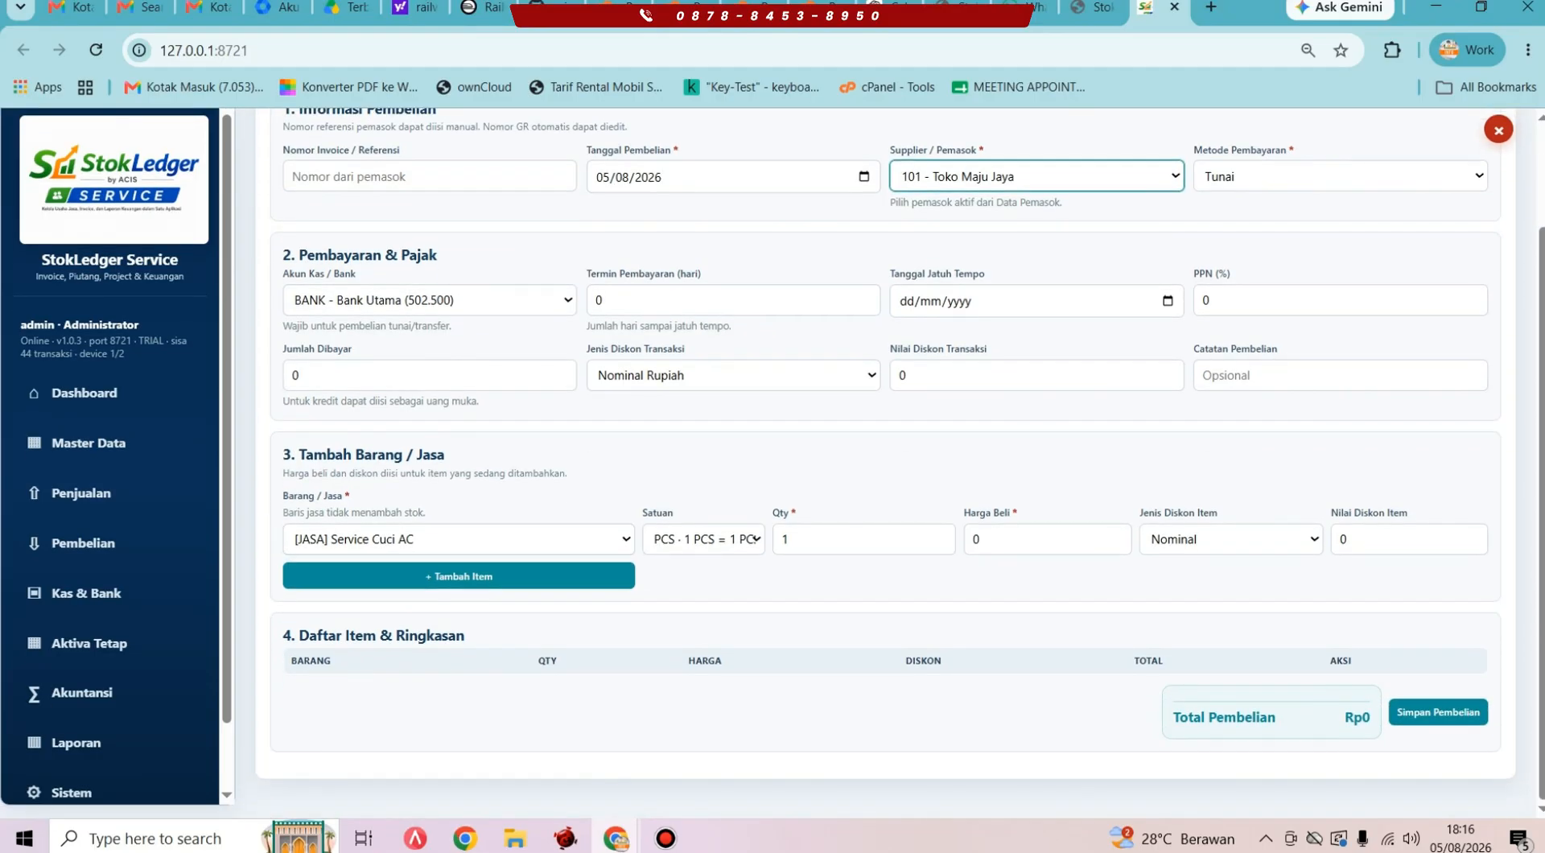
Step: Start a Kas Masuk / Keluar transaction and choose 6140 - Beban Transportasi dan BBM as the contra account
{"action": "left_click", "coordinate": [87, 594]}
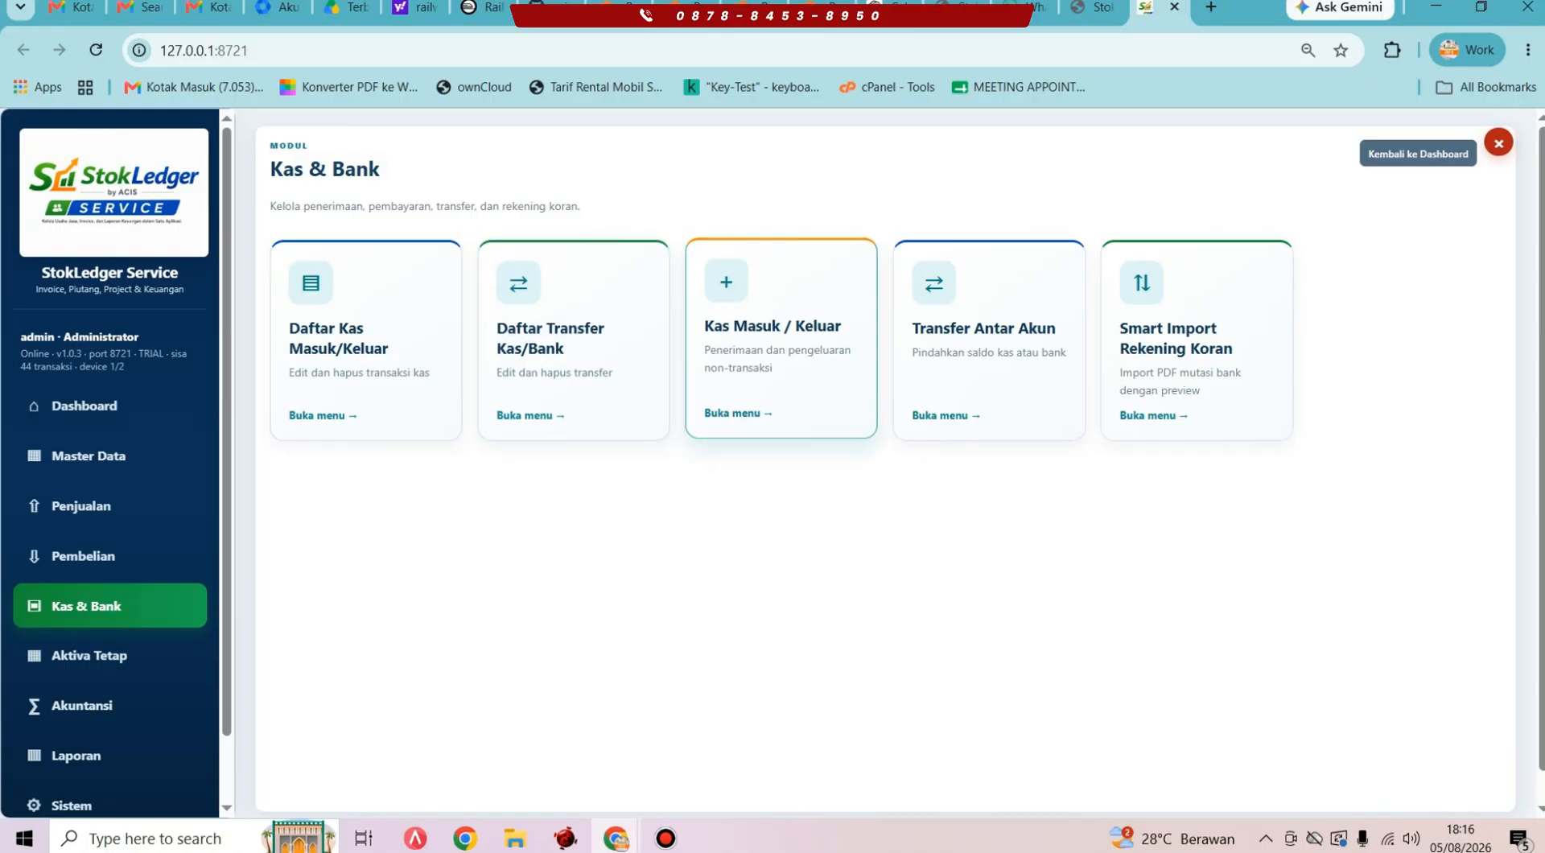
{"action": "left_click", "coordinate": [777, 346]}
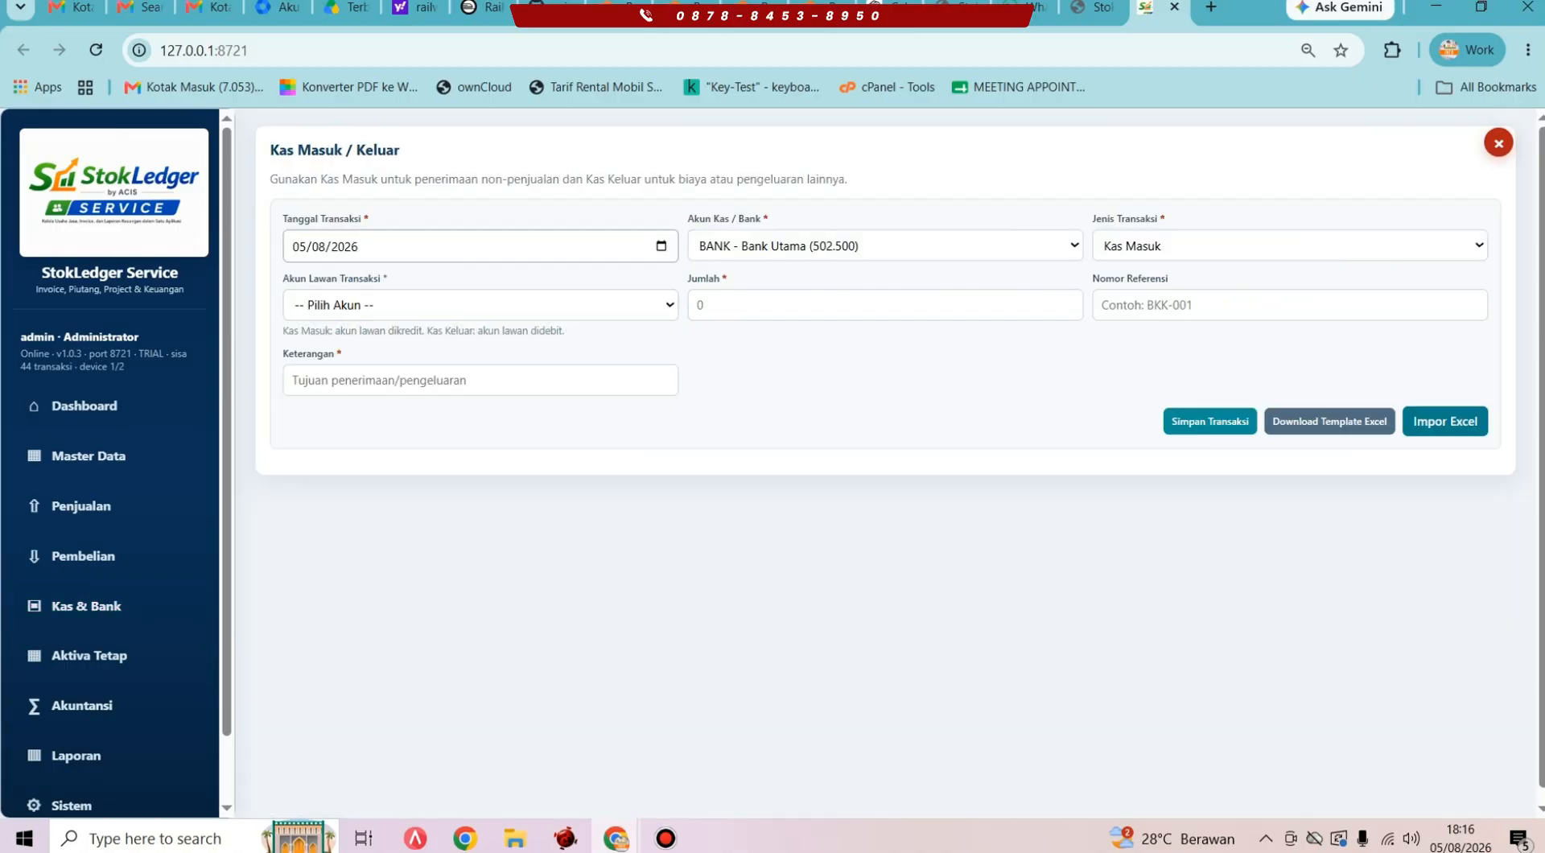
{"action": "left_click", "coordinate": [885, 246]}
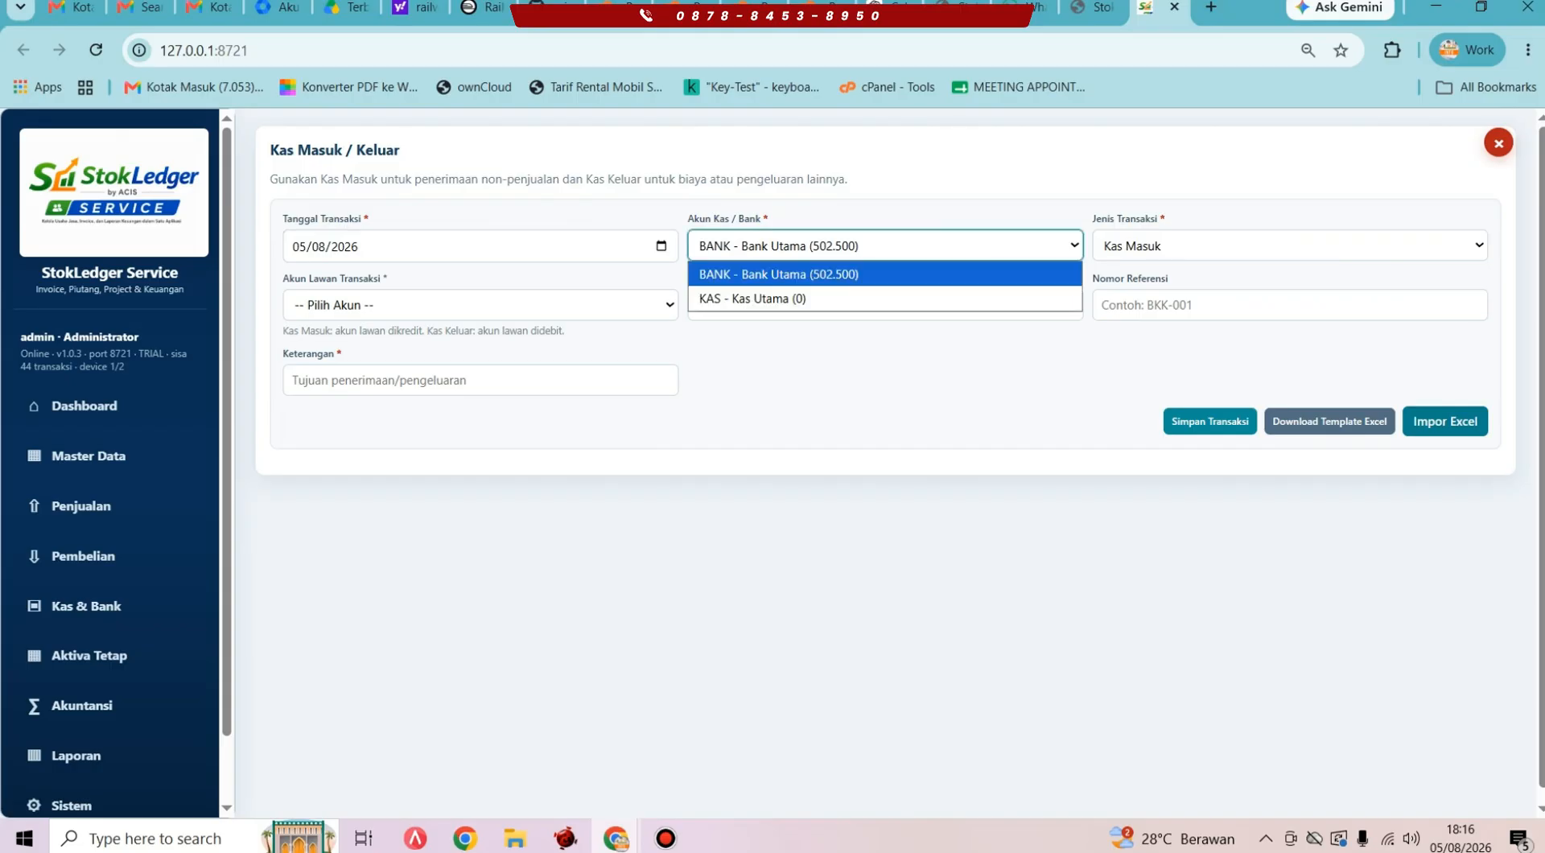
{"action": "left_click", "coordinate": [885, 246]}
{"action": "left_click", "coordinate": [481, 305]}
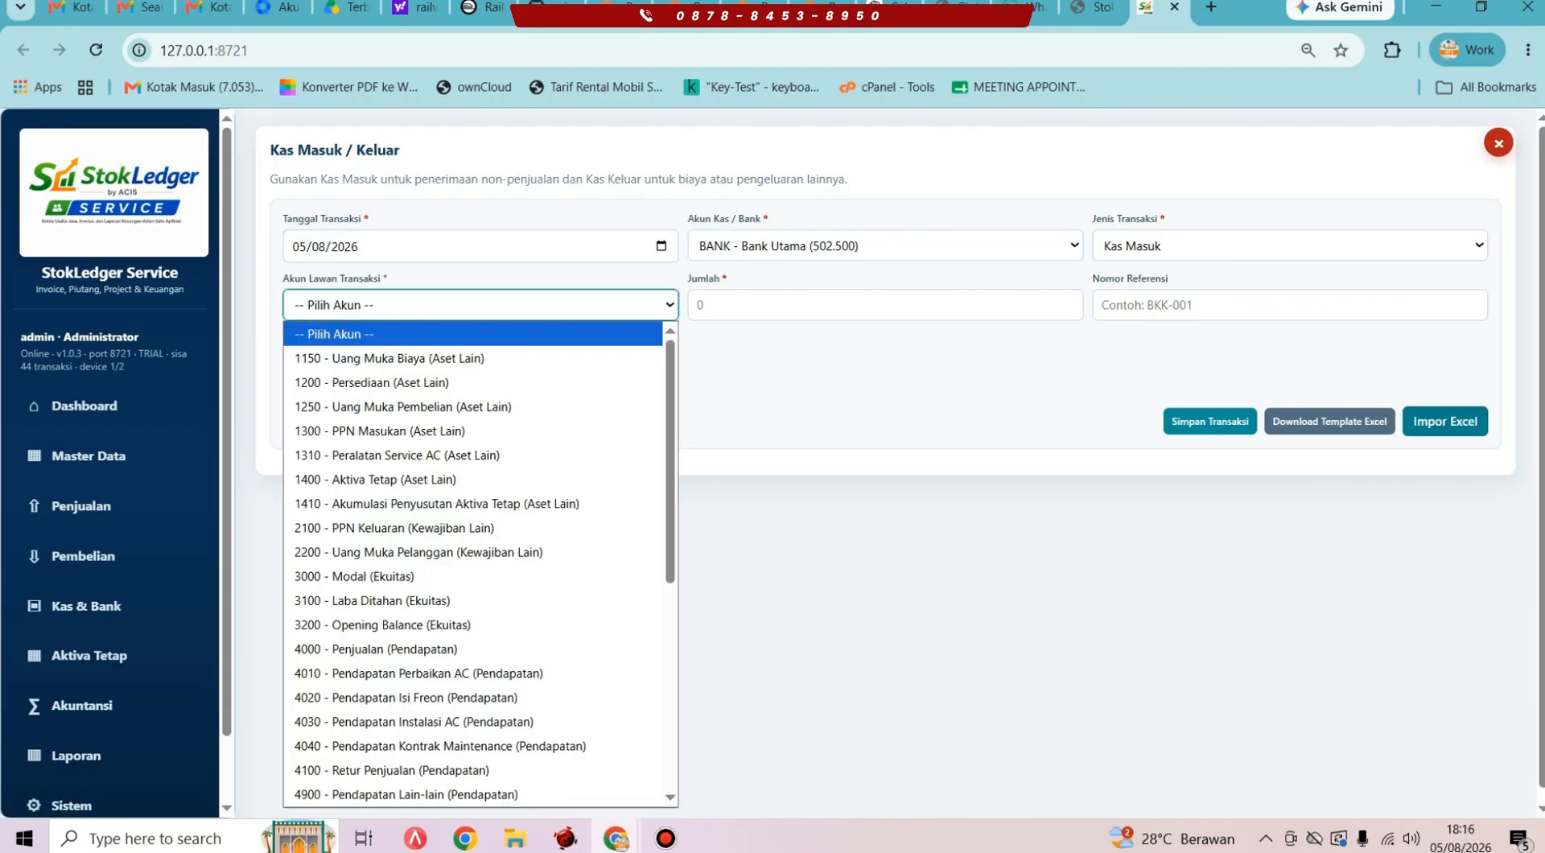
{"action": "scroll", "coordinate": [481, 578], "scroll_direction": "down", "scroll_amount": 5}
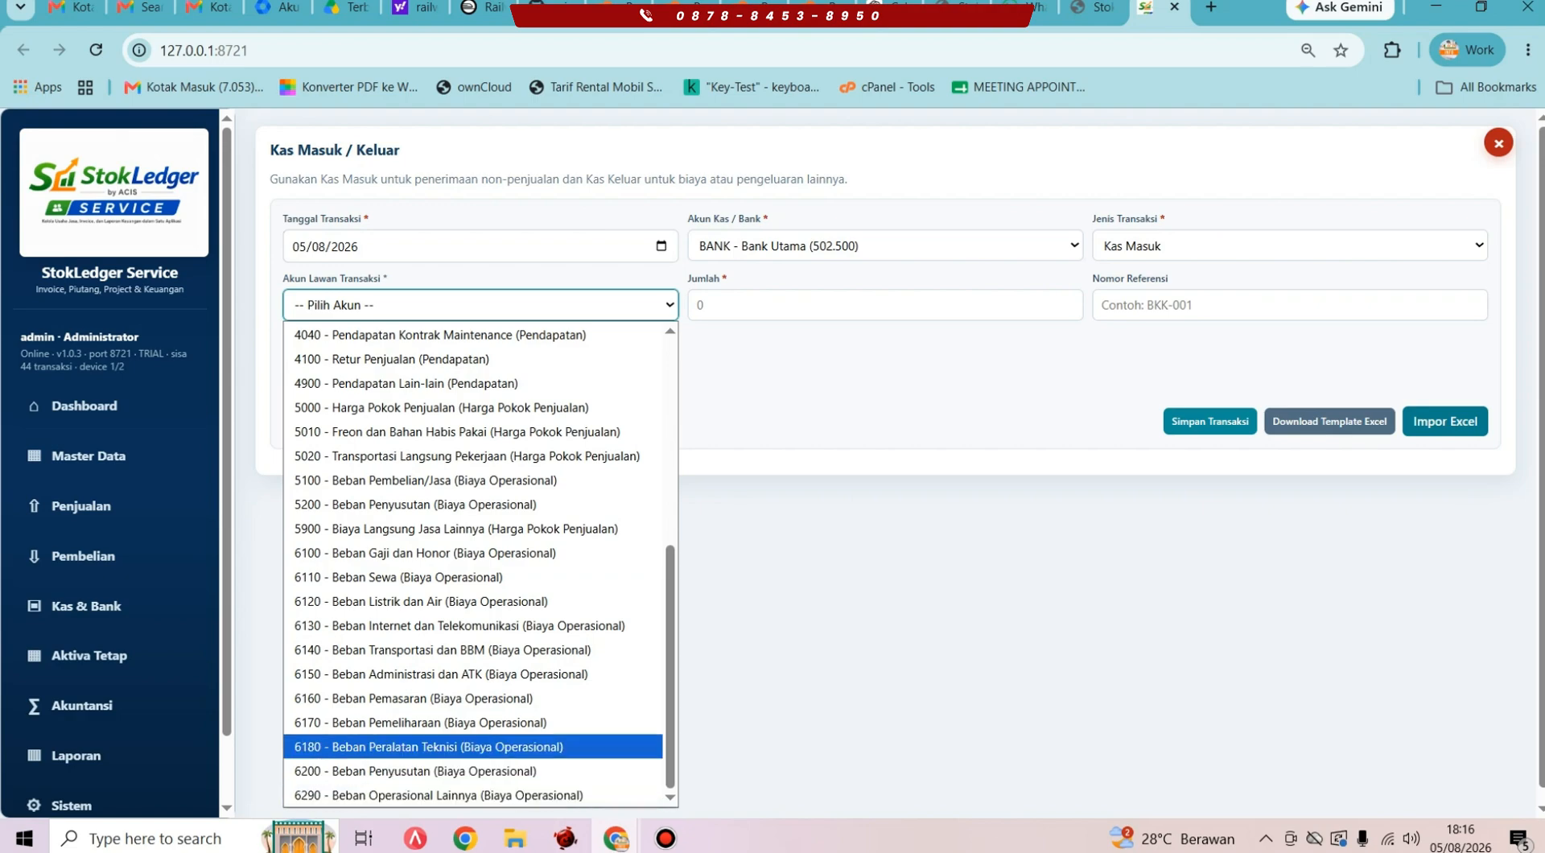
{"action": "left_click", "coordinate": [451, 649]}
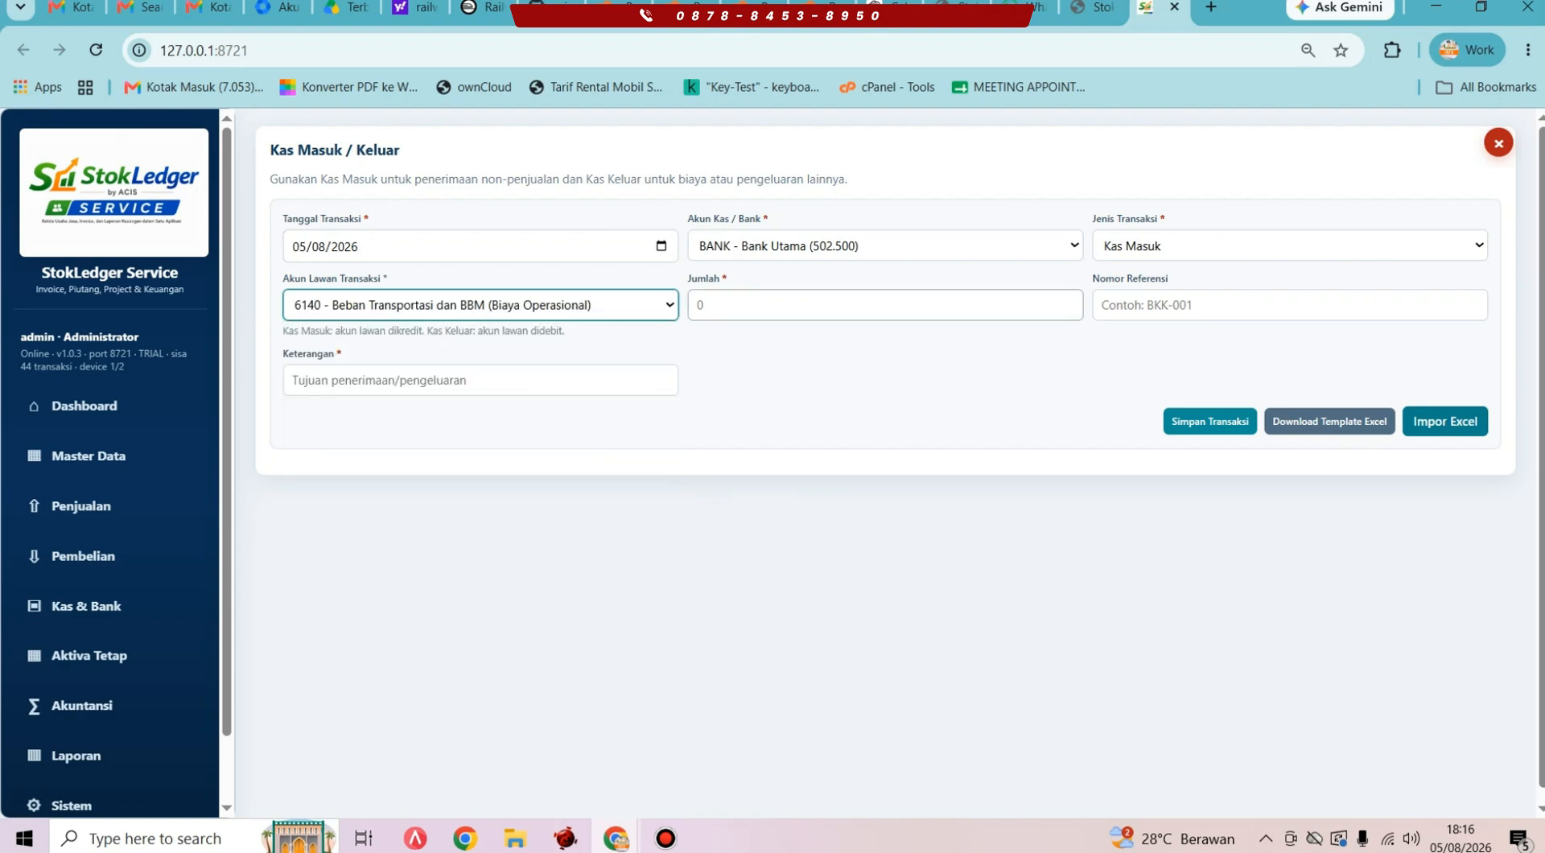
Step: Set the cash transaction's amount to 25000 and its reference number to 1223
{"action": "left_click", "coordinate": [886, 305]}
{"action": "type", "text": "25000"}
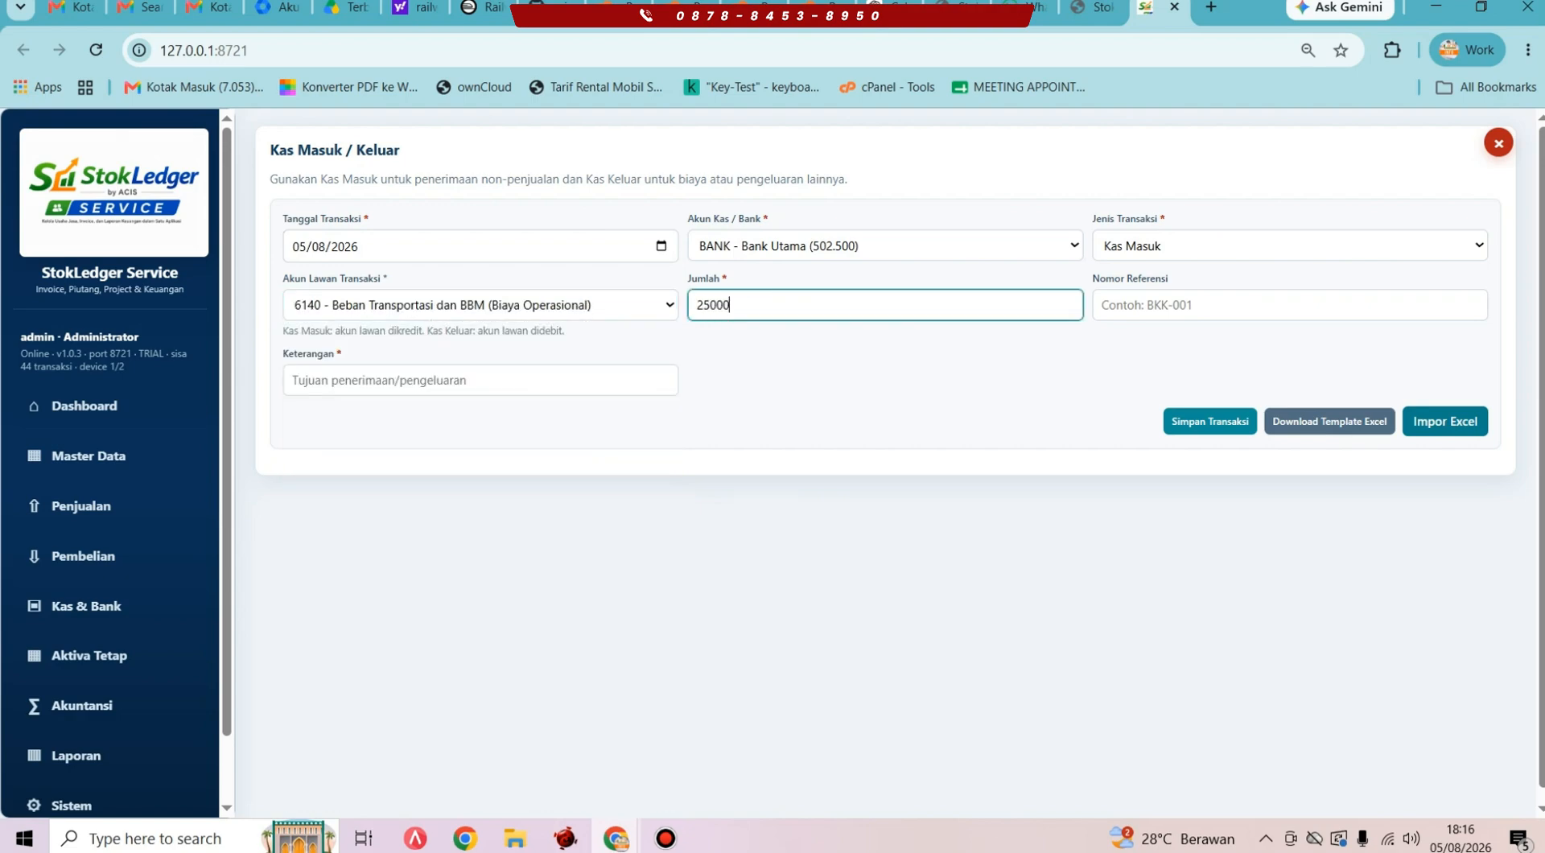
{"action": "left_click", "coordinate": [1289, 305]}
{"action": "type", "text": "1223"}
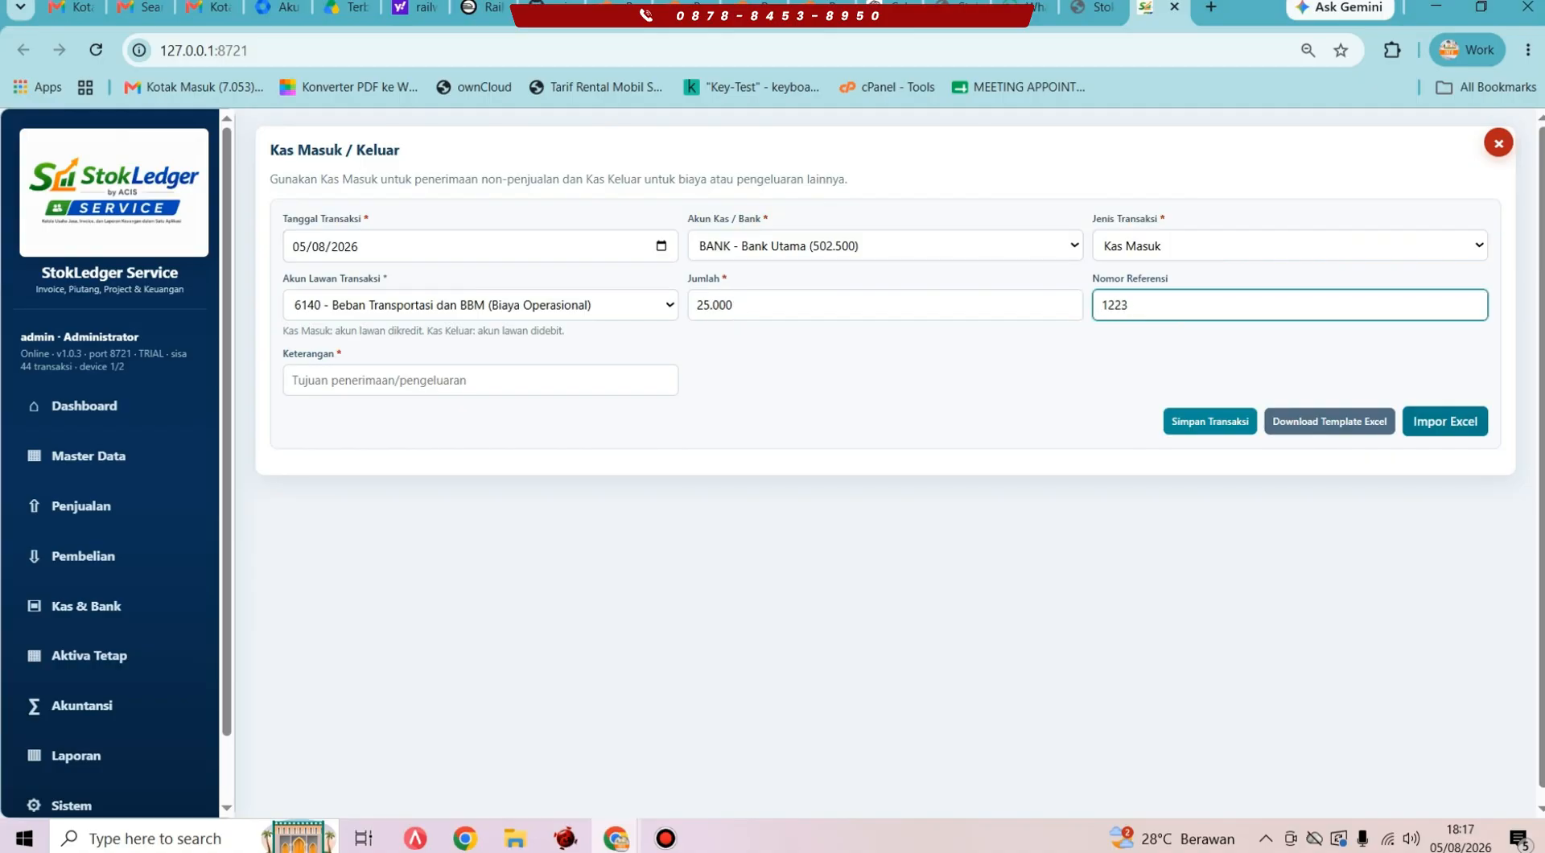
Step: Describe the cash transaction as "beli pertamax" and save it
{"action": "left_click", "coordinate": [481, 379]}
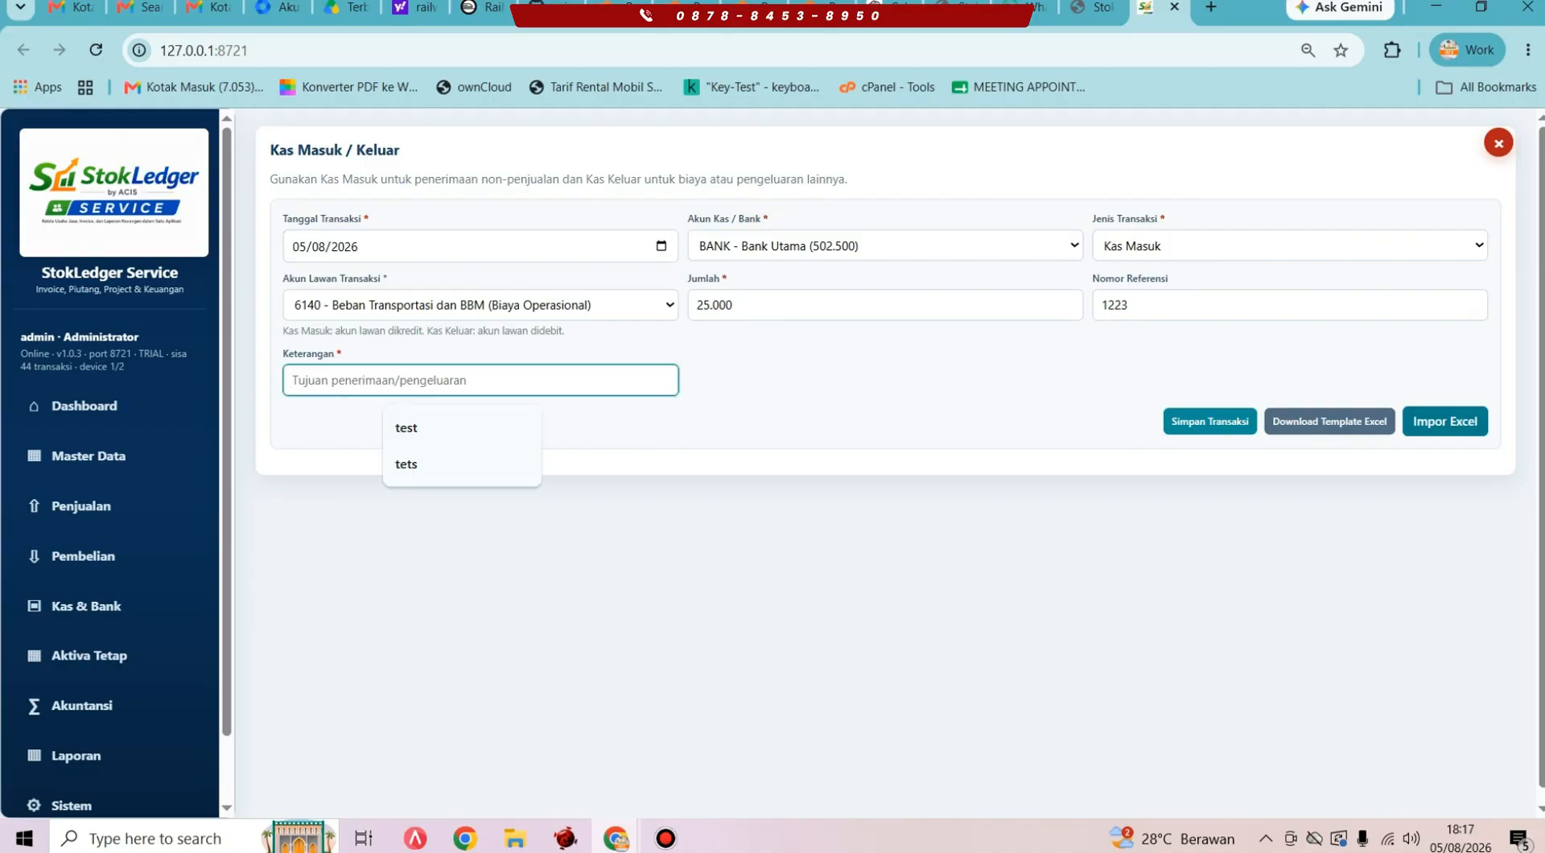
{"action": "type", "text": "biaya"}
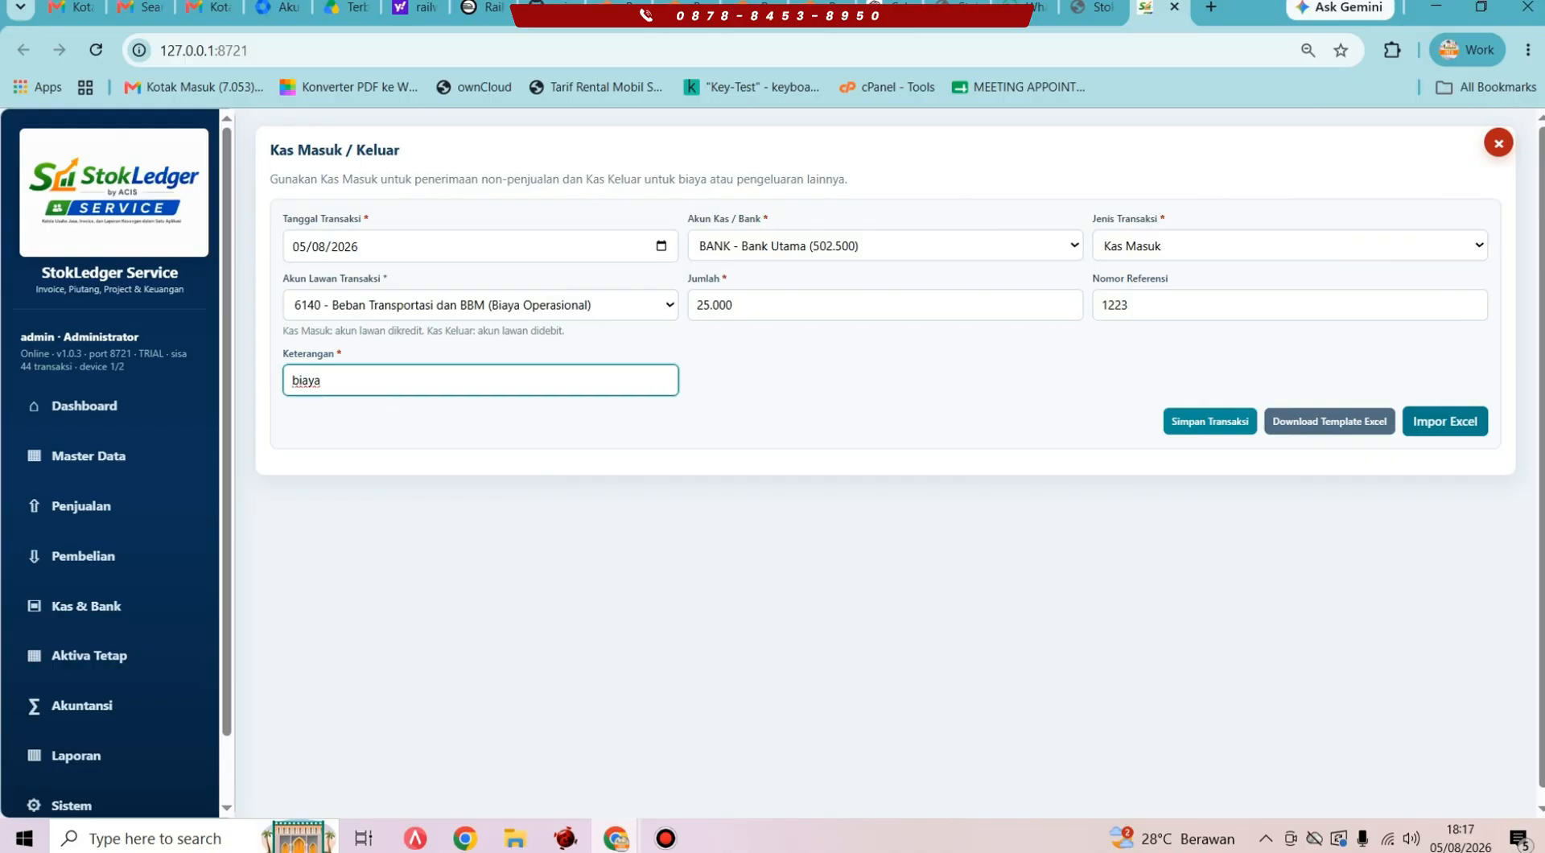
{"action": "key", "text": "BackSpace"}
{"action": "key", "text": "BackSpace"}
{"action": "key", "text": "BackSpace"}
{"action": "key", "text": "BackSpace"}
{"action": "key", "text": "BackSpace"}
{"action": "type", "text": "eli pertamax"}
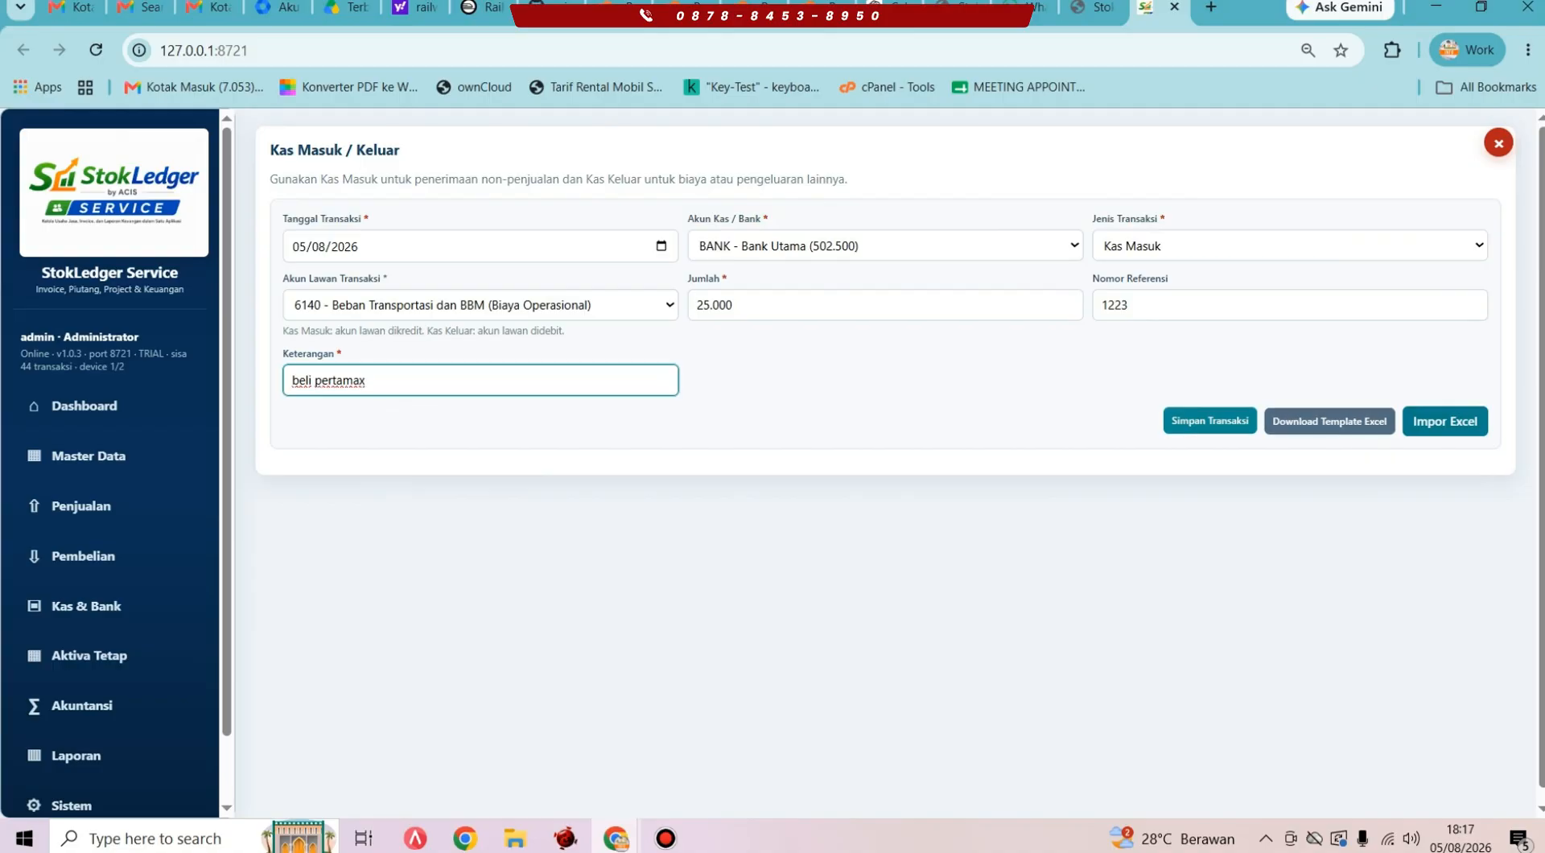
{"action": "left_click", "coordinate": [1210, 422]}
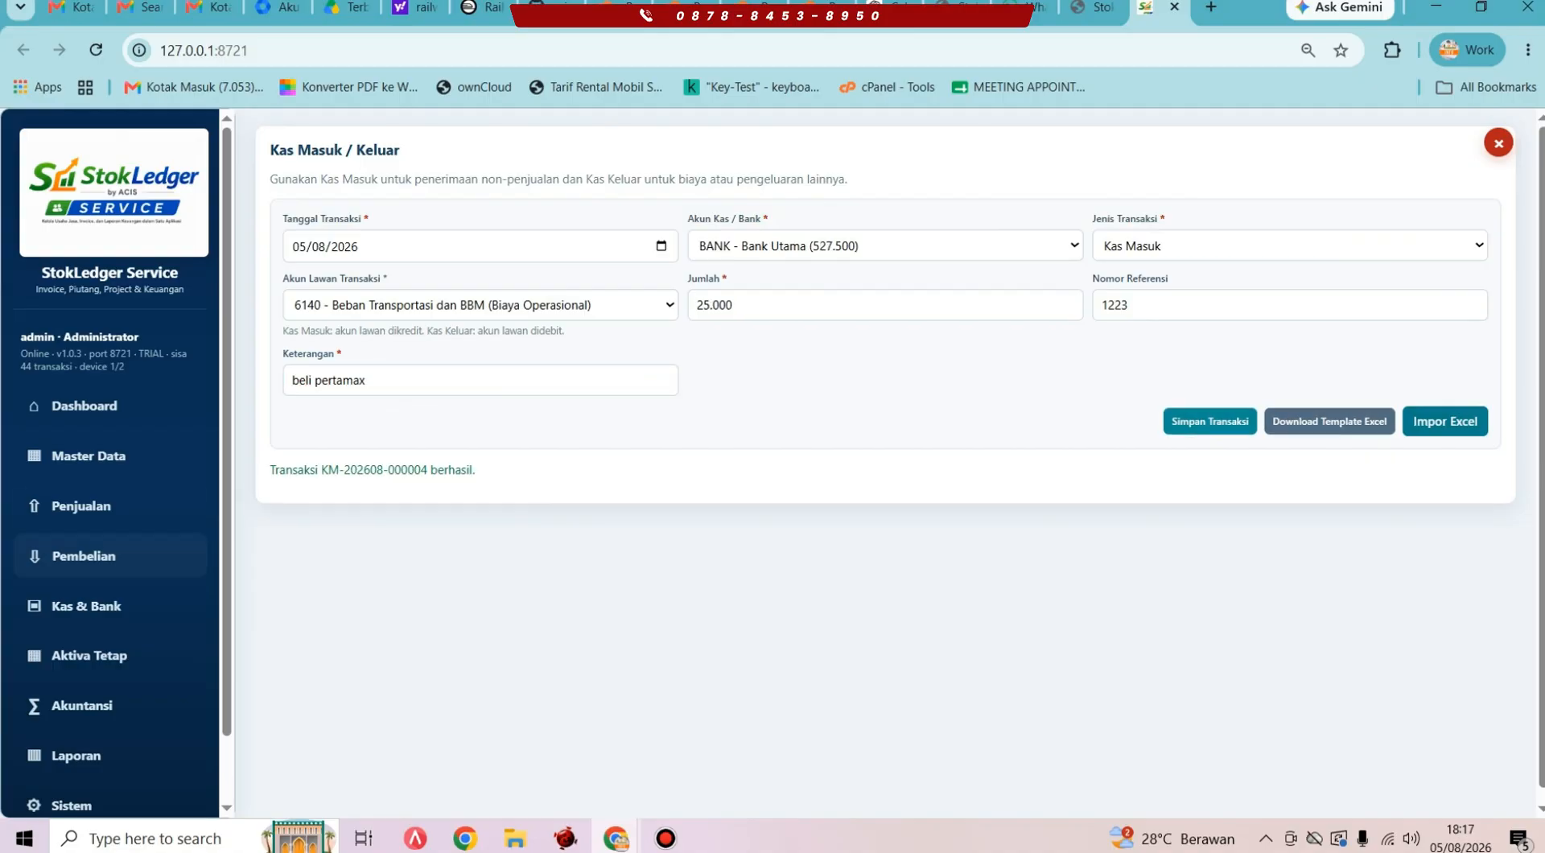
Step: Open the All Jurnal Transaksi report in Laporan Keuangan and examine the journal entries down to the last one
{"action": "scroll", "coordinate": [110, 604], "scroll_direction": "down", "scroll_amount": 2}
{"action": "left_click", "coordinate": [76, 682]}
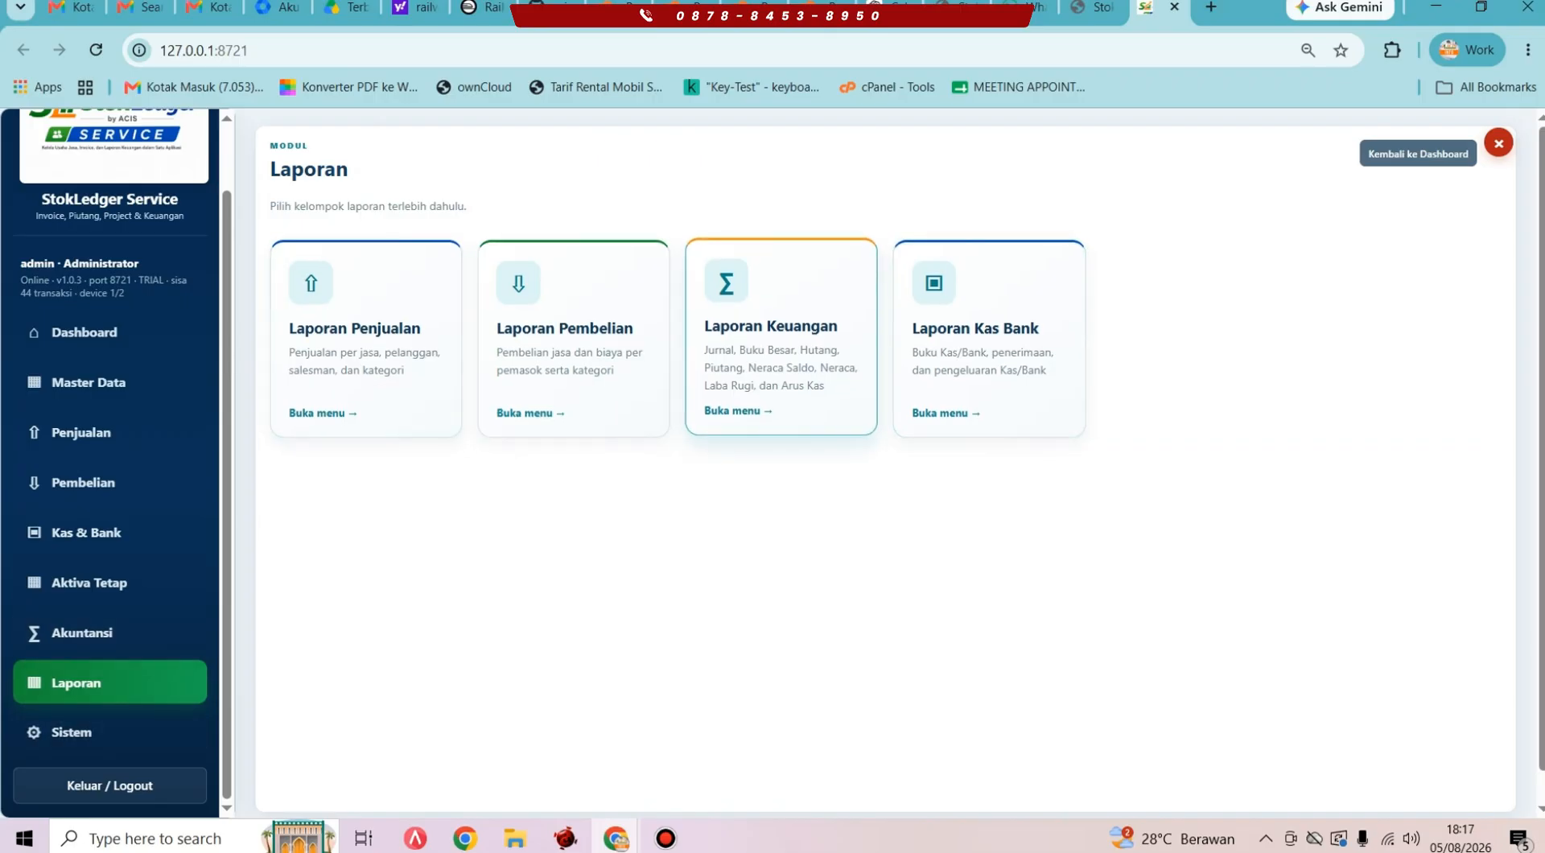
{"action": "left_click", "coordinate": [777, 338]}
{"action": "left_click", "coordinate": [366, 338]}
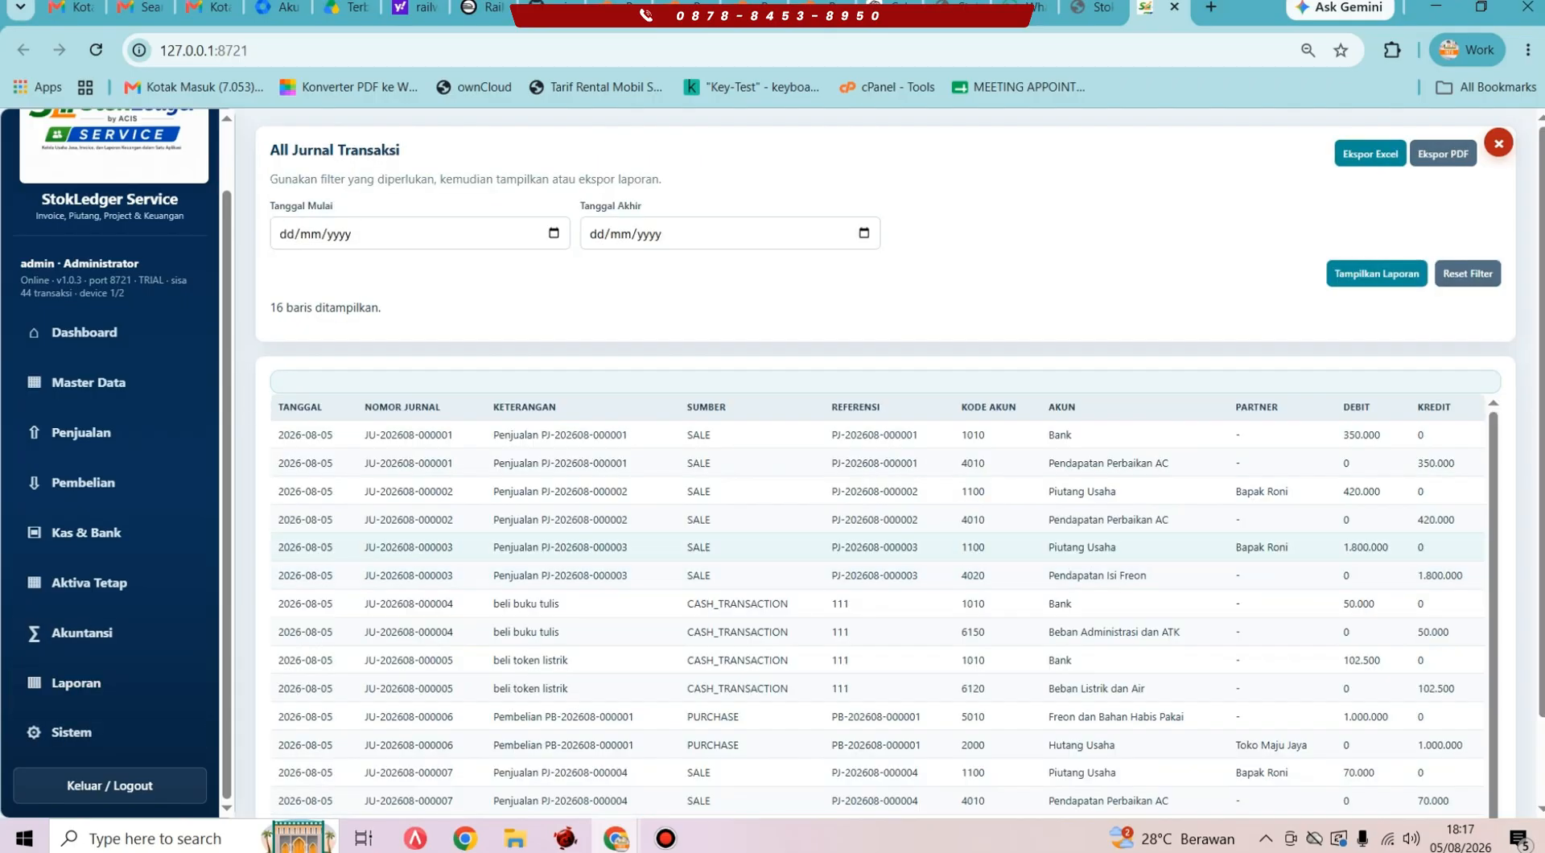
{"action": "scroll", "coordinate": [877, 412], "scroll_direction": "down", "scroll_amount": 1}
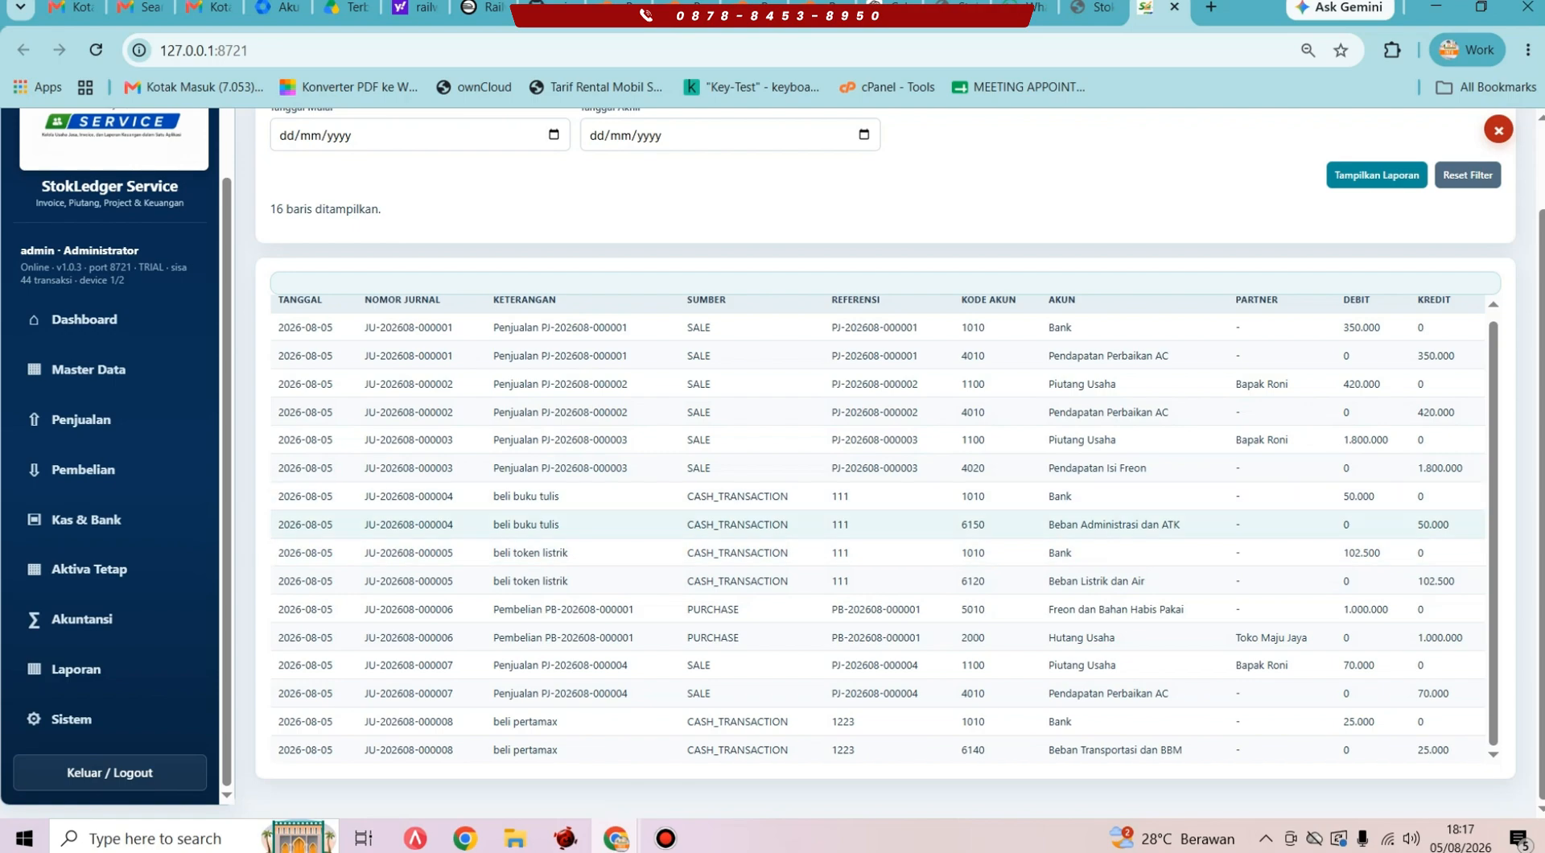
Step: Open the Buku Besar report in Laporan Keuangan and examine the mutations and balances of each account
{"action": "left_click", "coordinate": [111, 669]}
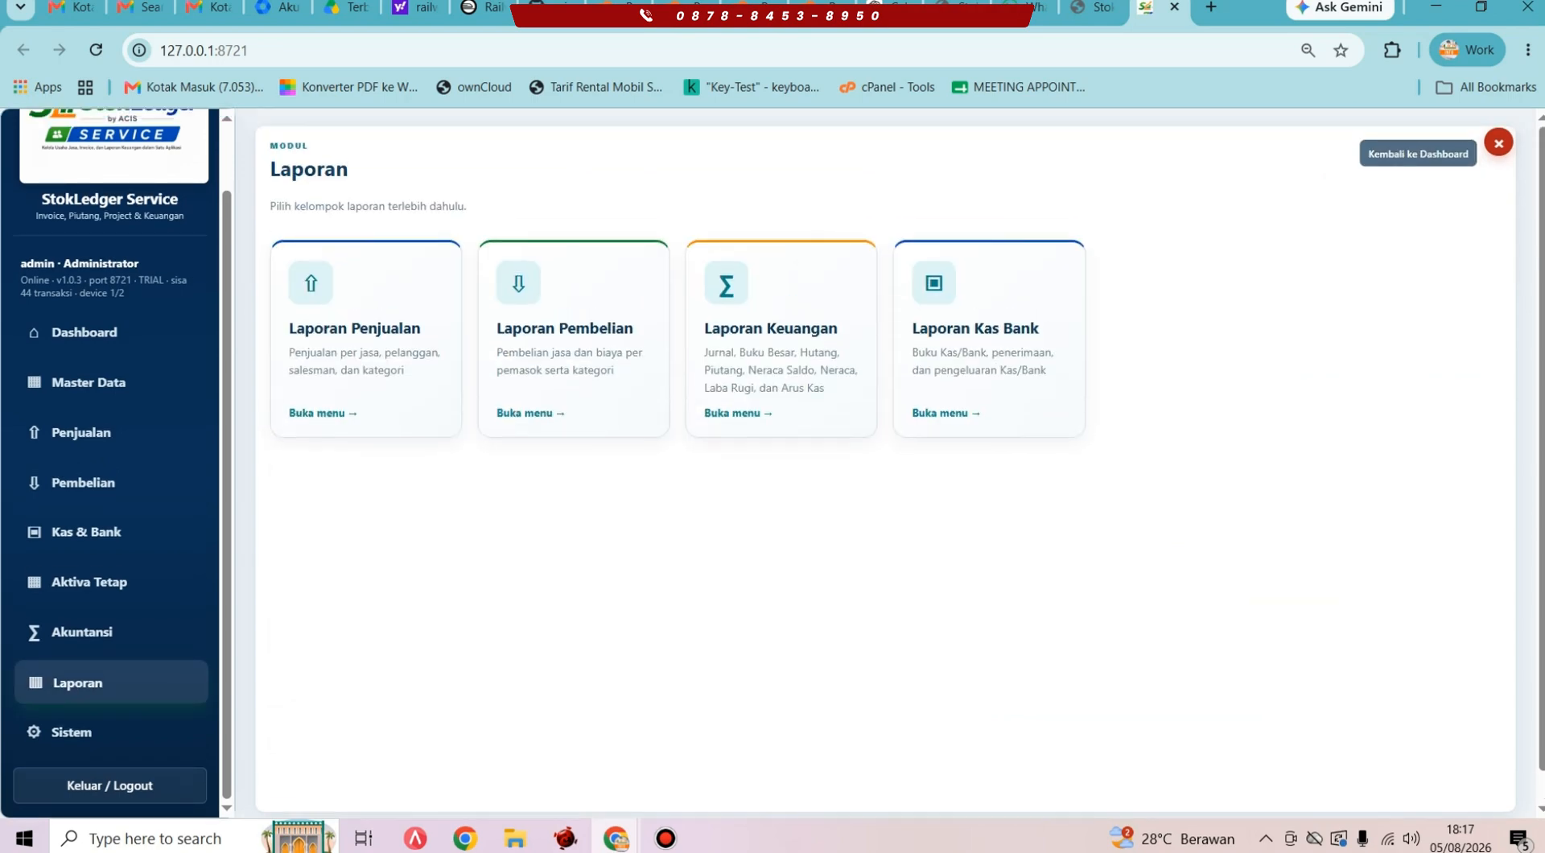
{"action": "left_click", "coordinate": [780, 338]}
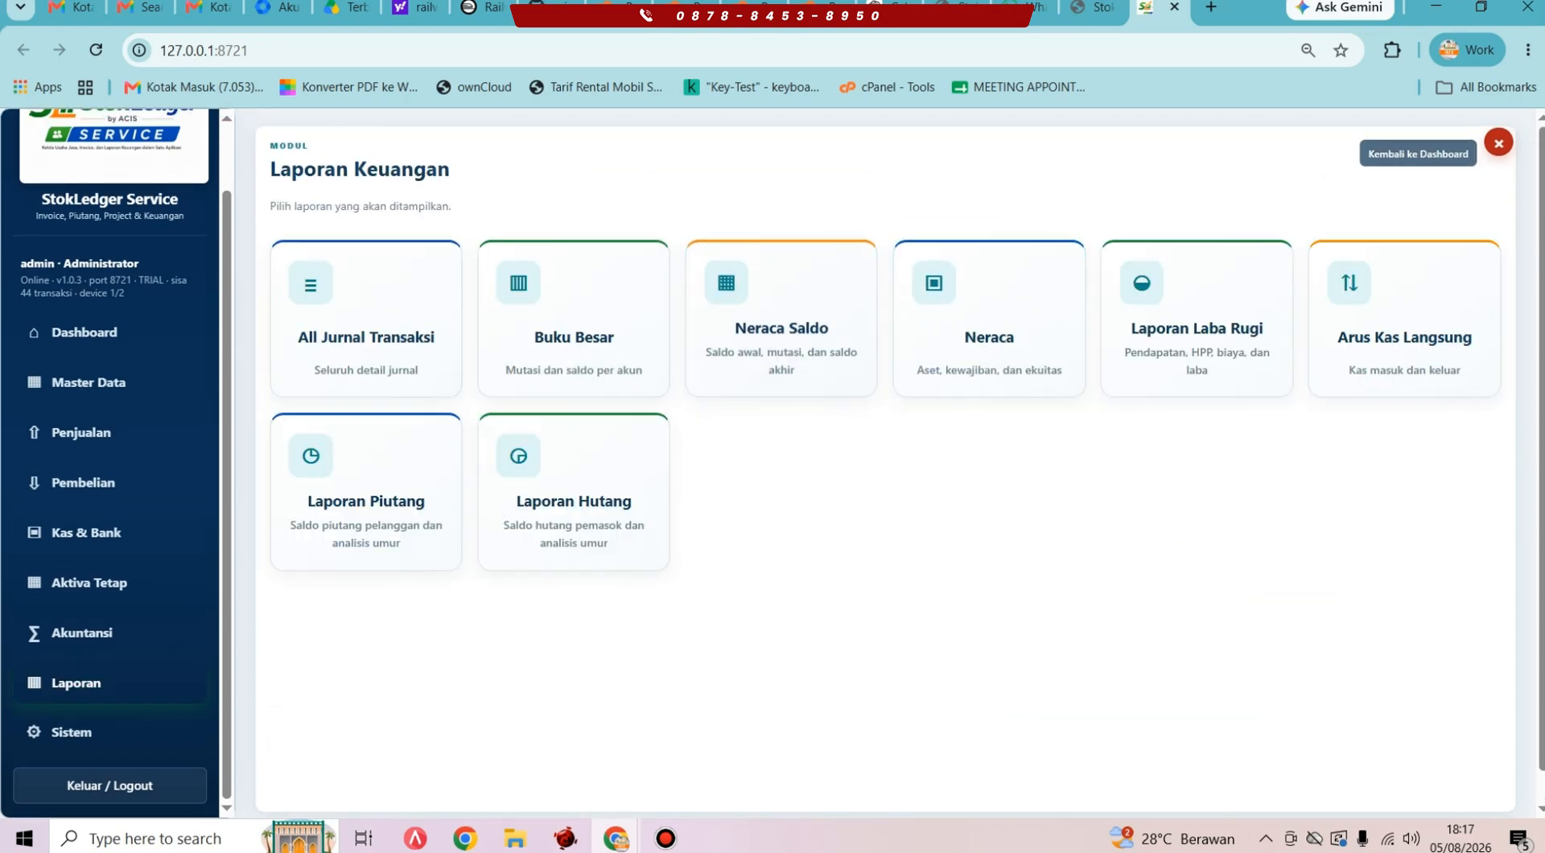
{"action": "left_click", "coordinate": [563, 314]}
{"action": "scroll", "coordinate": [885, 463], "scroll_direction": "down", "scroll_amount": 10}
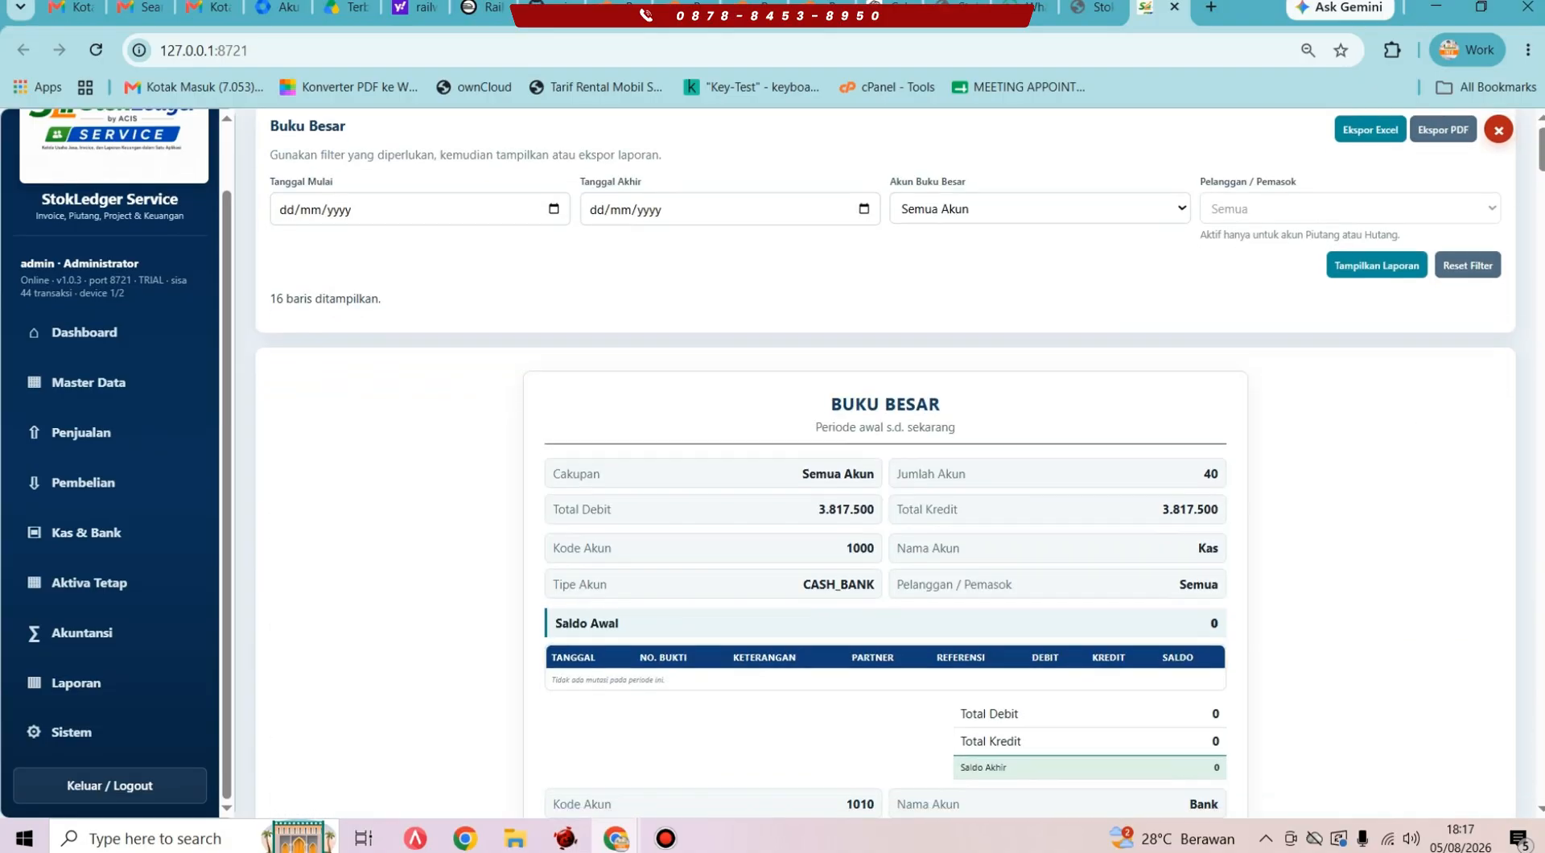
{"action": "scroll", "coordinate": [885, 464], "scroll_direction": "down", "scroll_amount": 17}
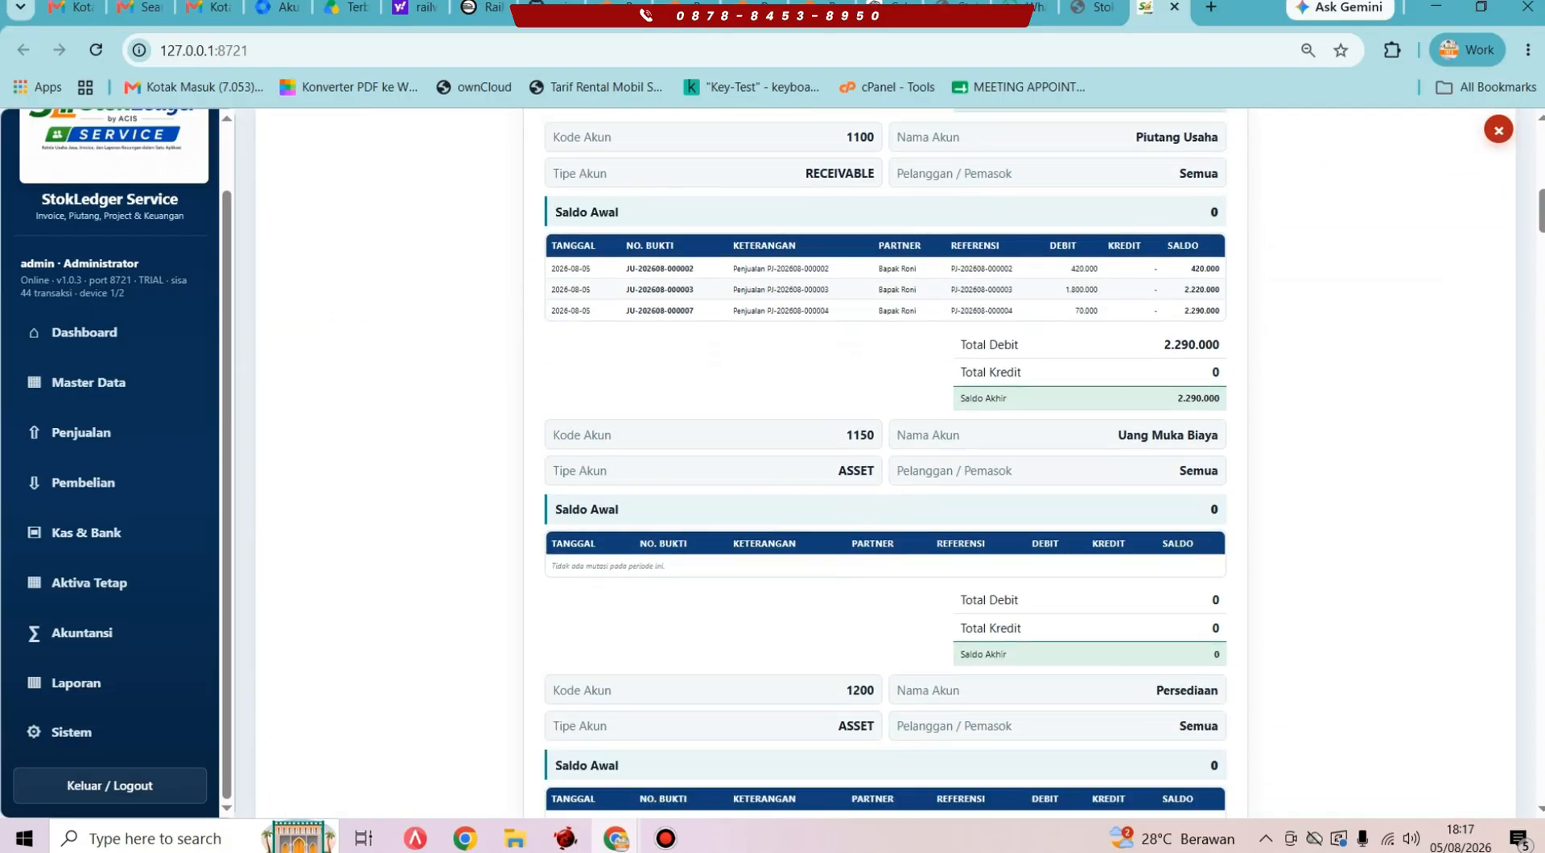
{"action": "scroll", "coordinate": [885, 464], "scroll_direction": "down", "scroll_amount": 20}
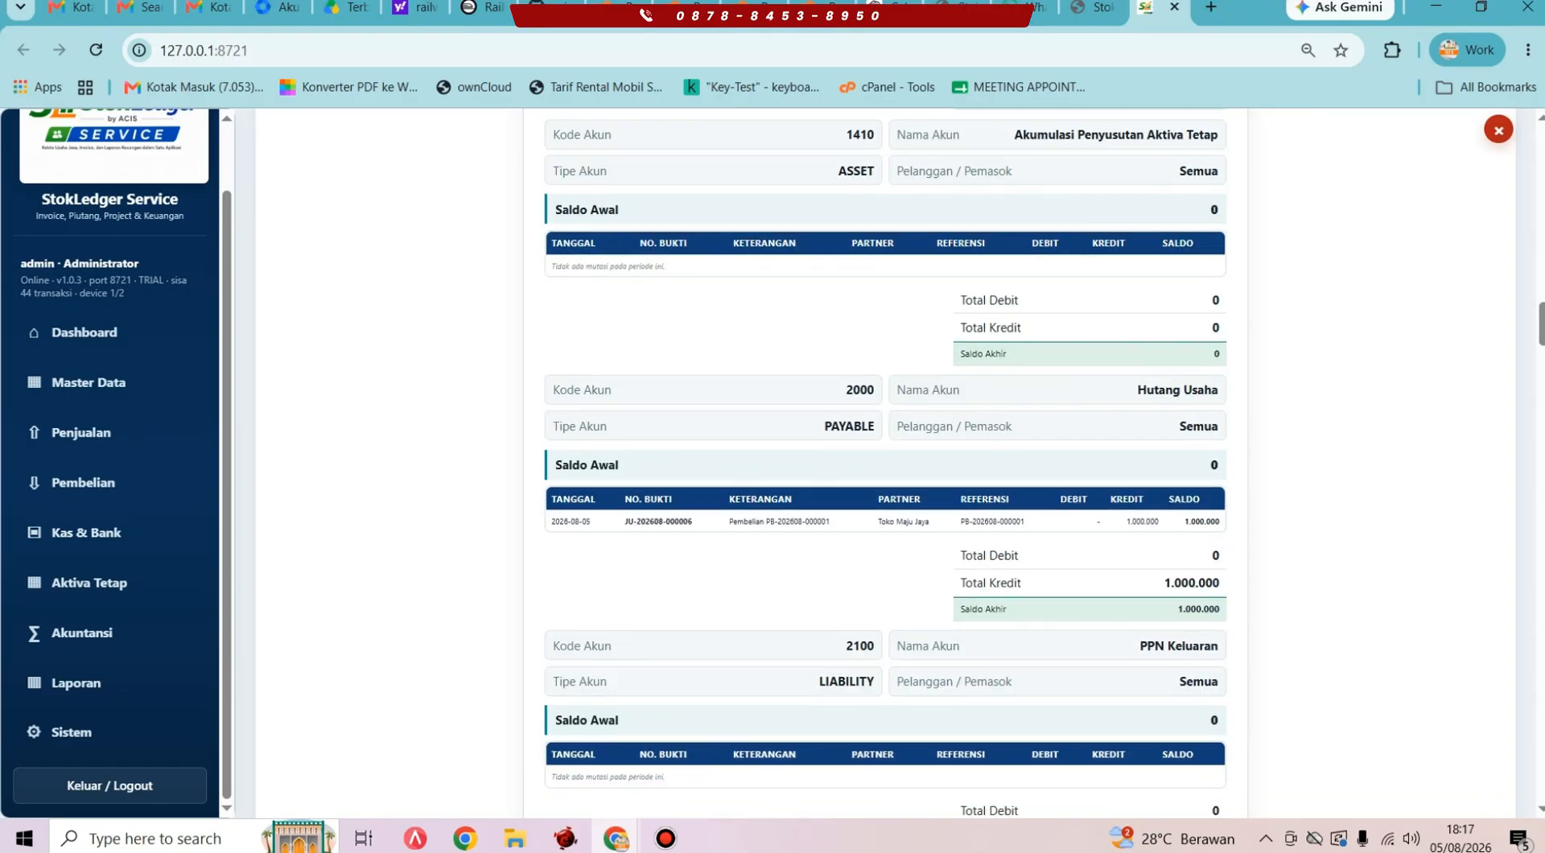
{"action": "scroll", "coordinate": [885, 463], "scroll_direction": "down", "scroll_amount": 20}
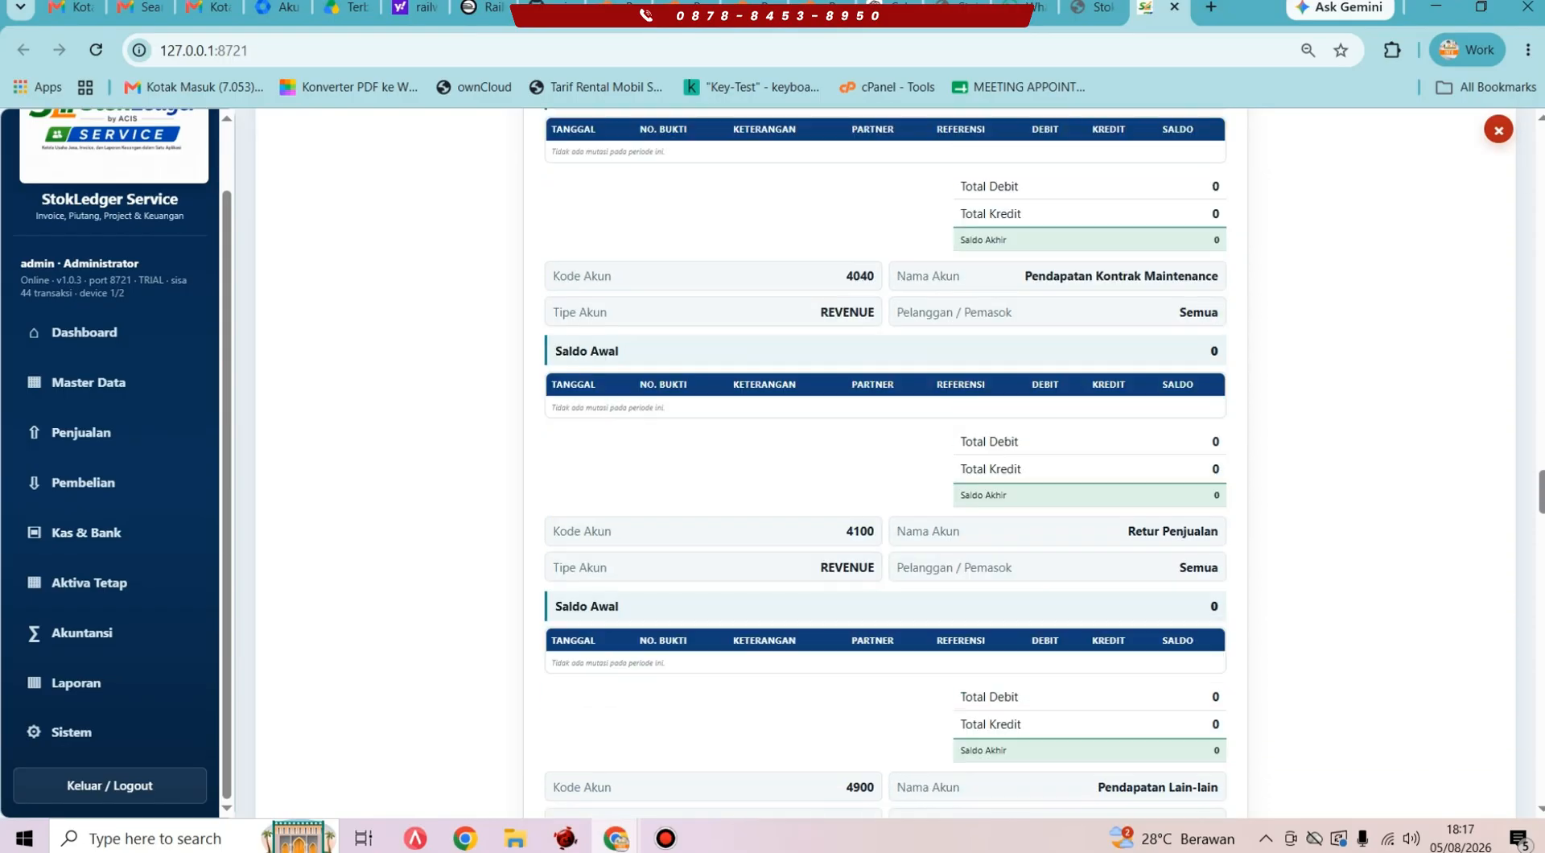
Step: Examine the remaining revenue and expense accounts at the end of the Buku Besar report and close it
{"action": "scroll", "coordinate": [885, 463], "scroll_direction": "down", "scroll_amount": 20}
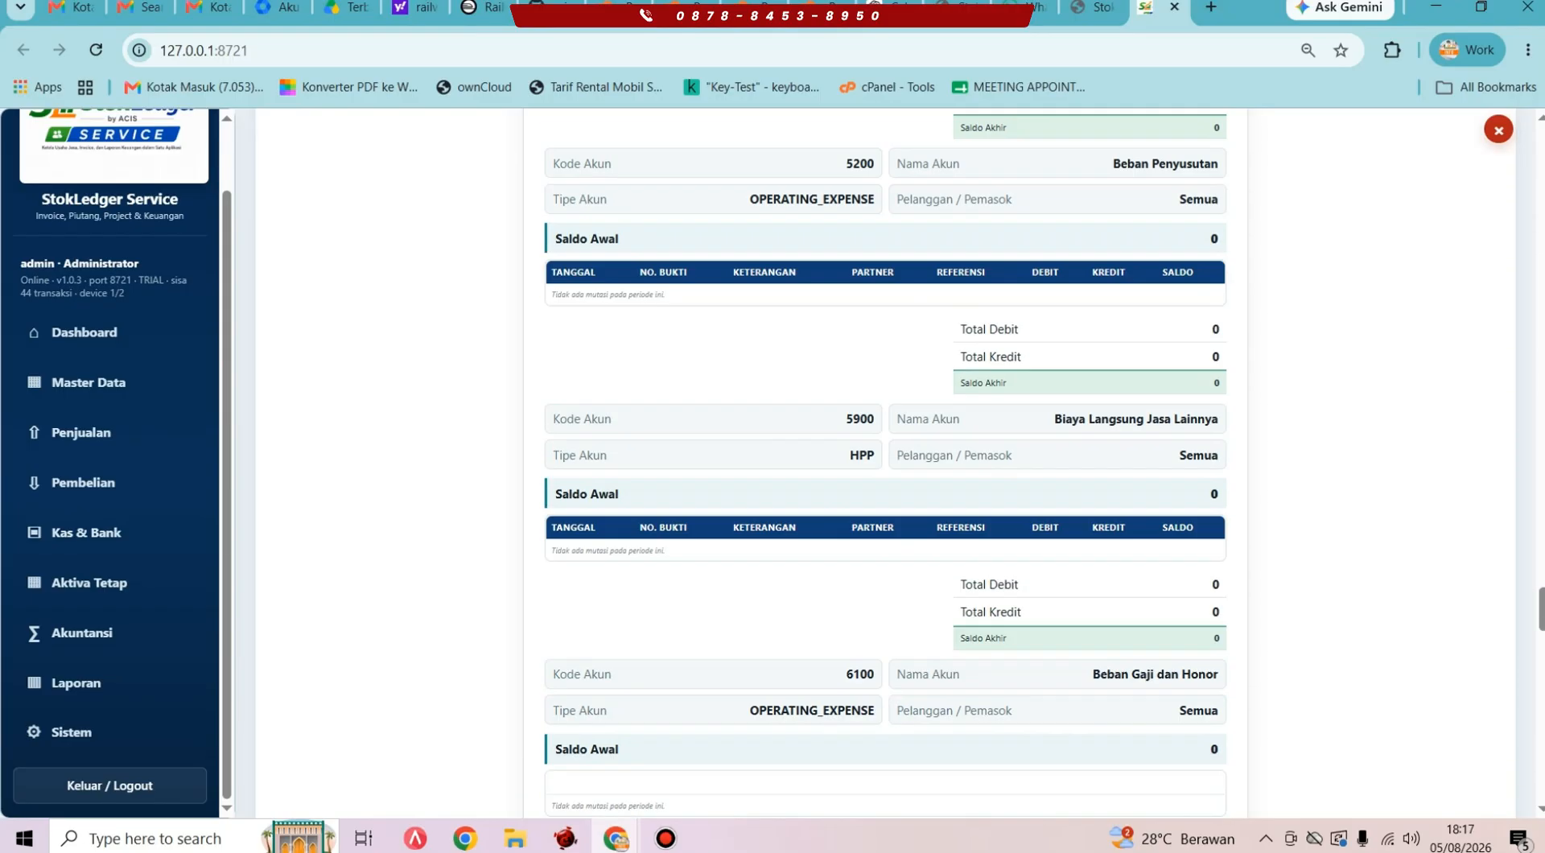
{"action": "scroll", "coordinate": [886, 464], "scroll_direction": "down", "scroll_amount": 10}
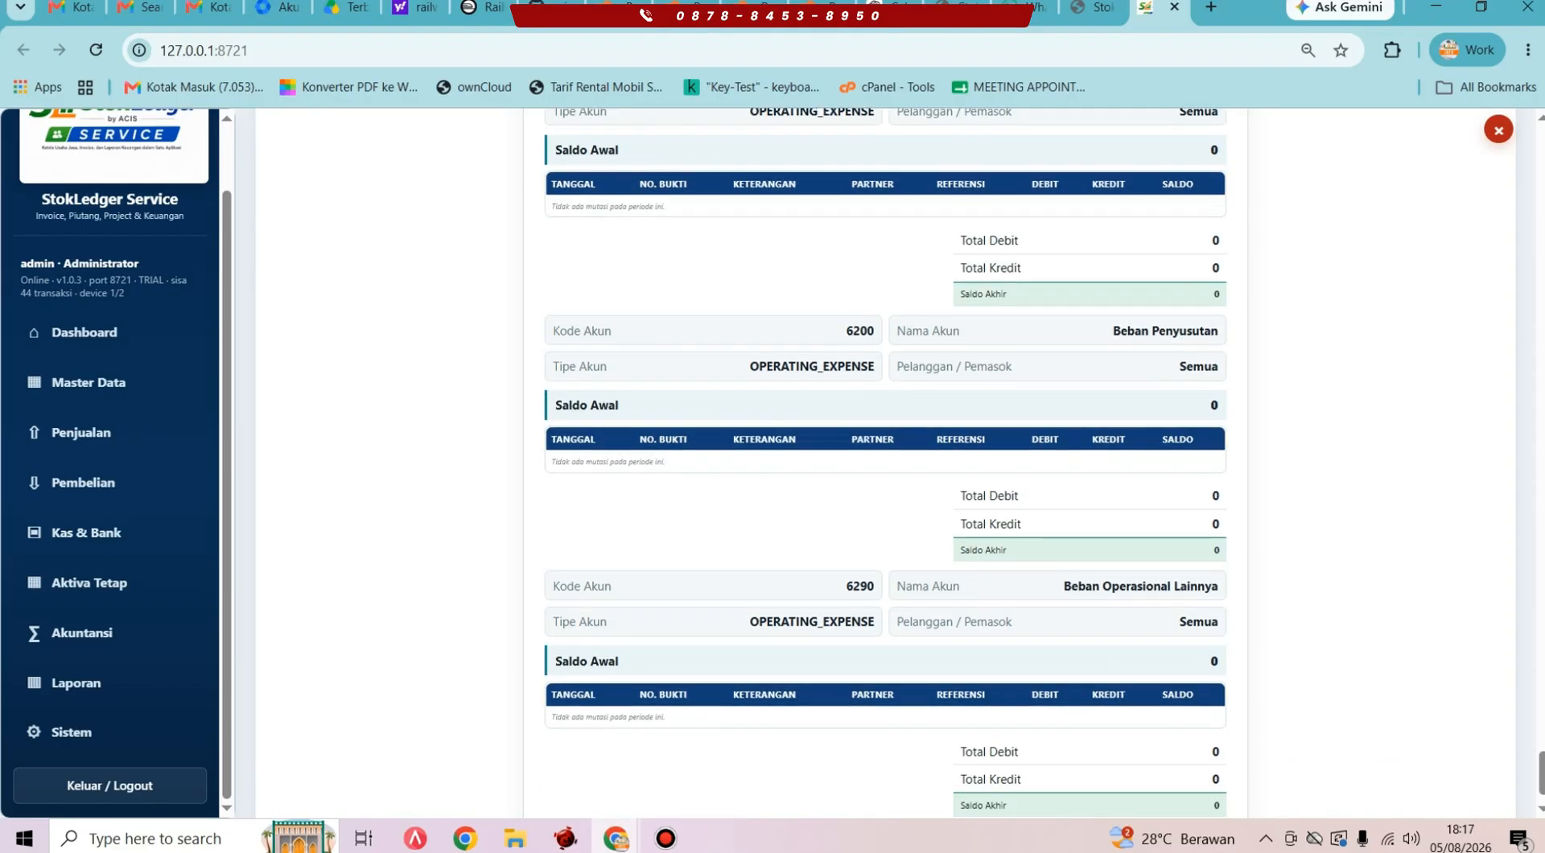
{"action": "left_click", "coordinate": [1499, 128]}
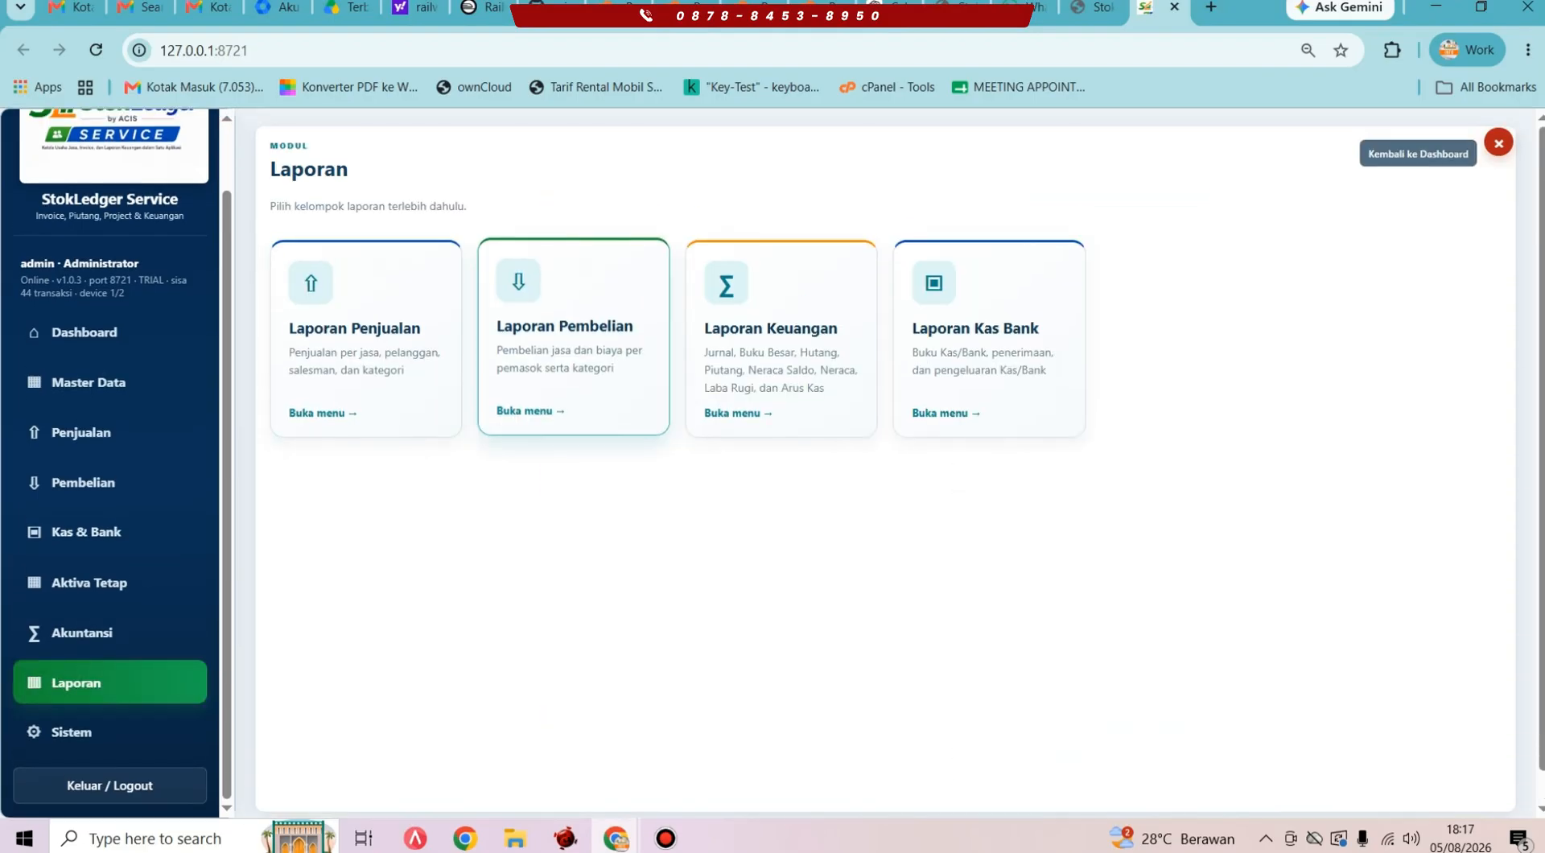
Step: Open the Laporan Laba Rugi report in Laporan Keuangan and examine it from revenue down to net profit
{"action": "left_click", "coordinate": [776, 338]}
{"action": "left_click", "coordinate": [1197, 322]}
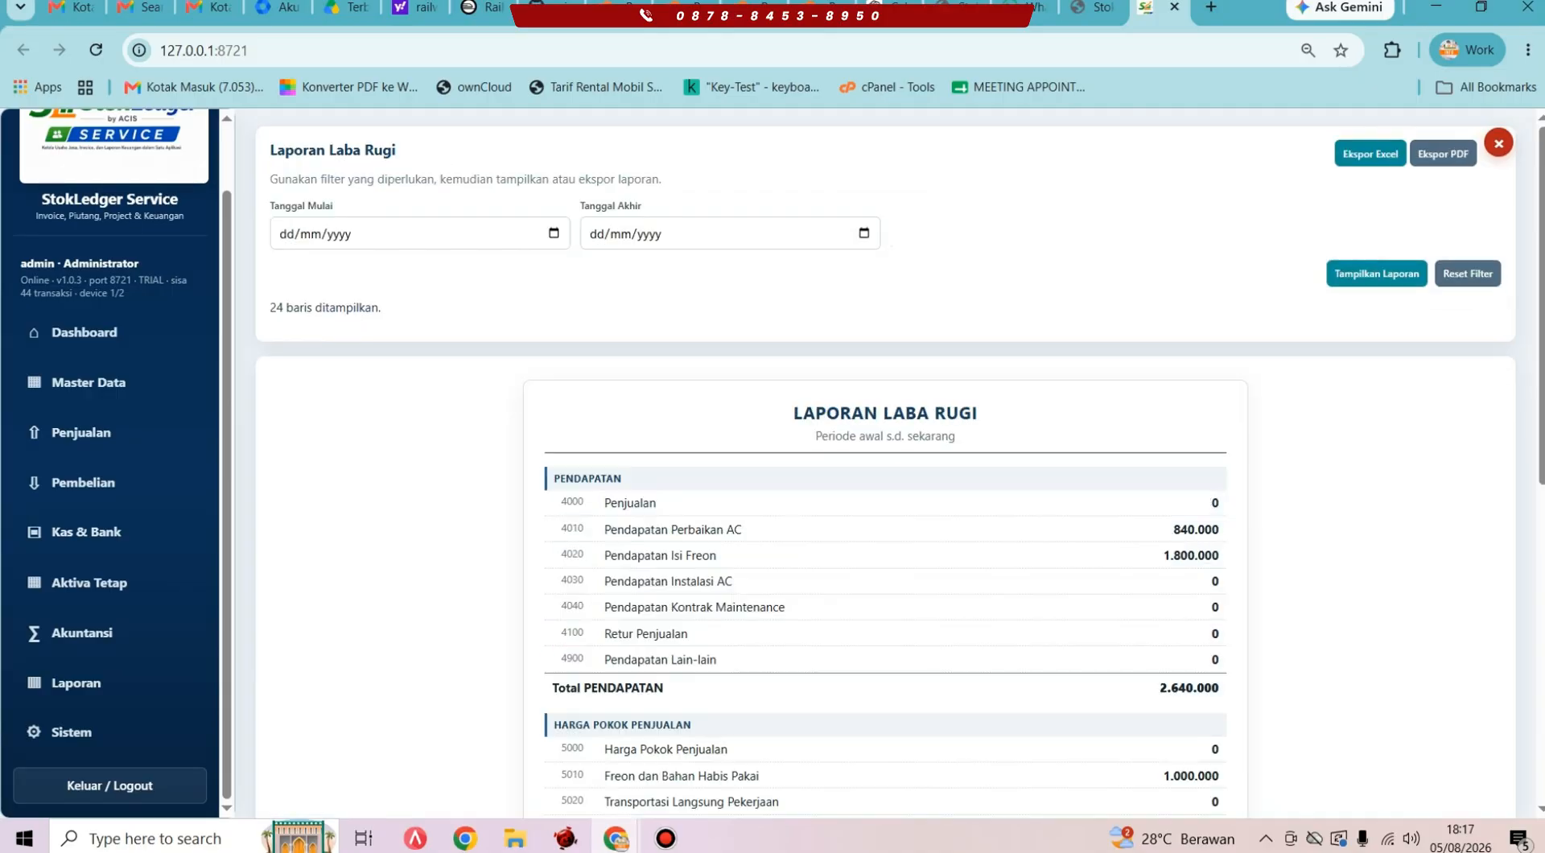
{"action": "scroll", "coordinate": [885, 464], "scroll_direction": "down", "scroll_amount": 7}
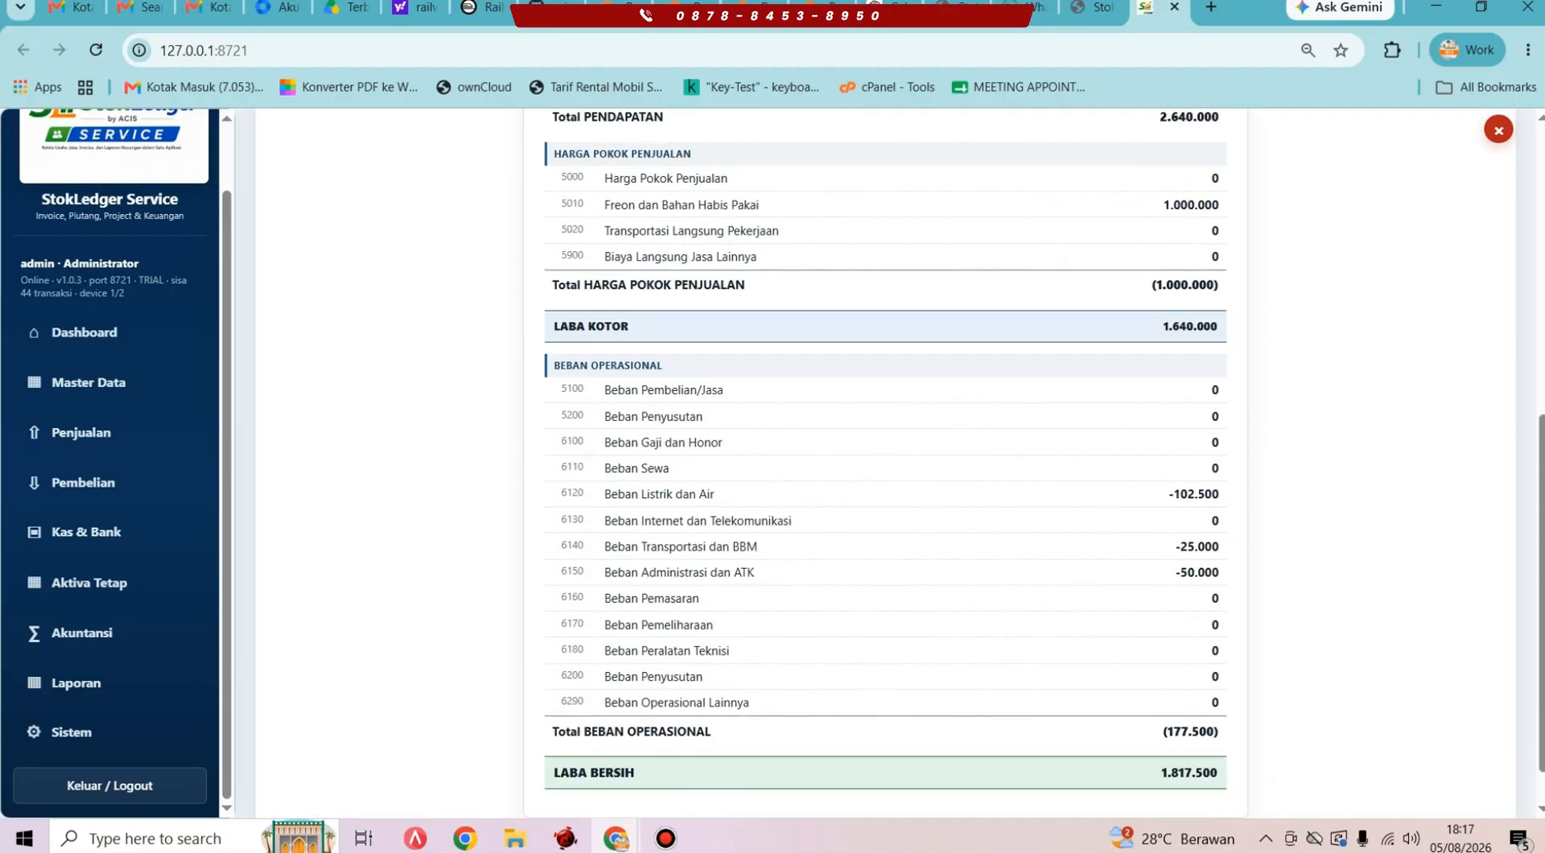
{"action": "scroll", "coordinate": [885, 463], "scroll_direction": "down", "scroll_amount": 1}
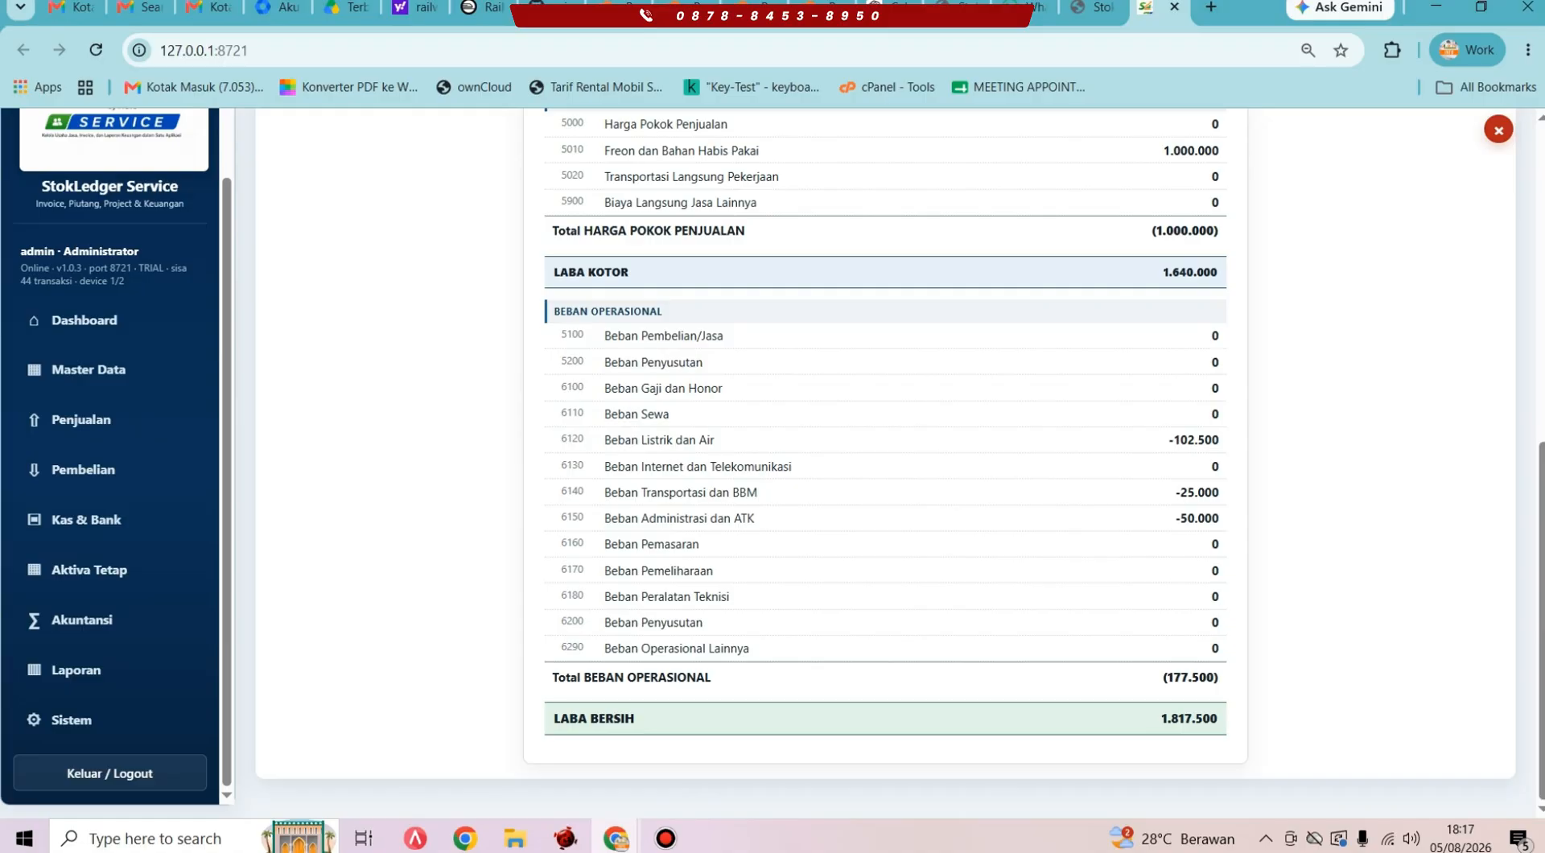
{"action": "scroll", "coordinate": [885, 464], "scroll_direction": "up", "scroll_amount": 5}
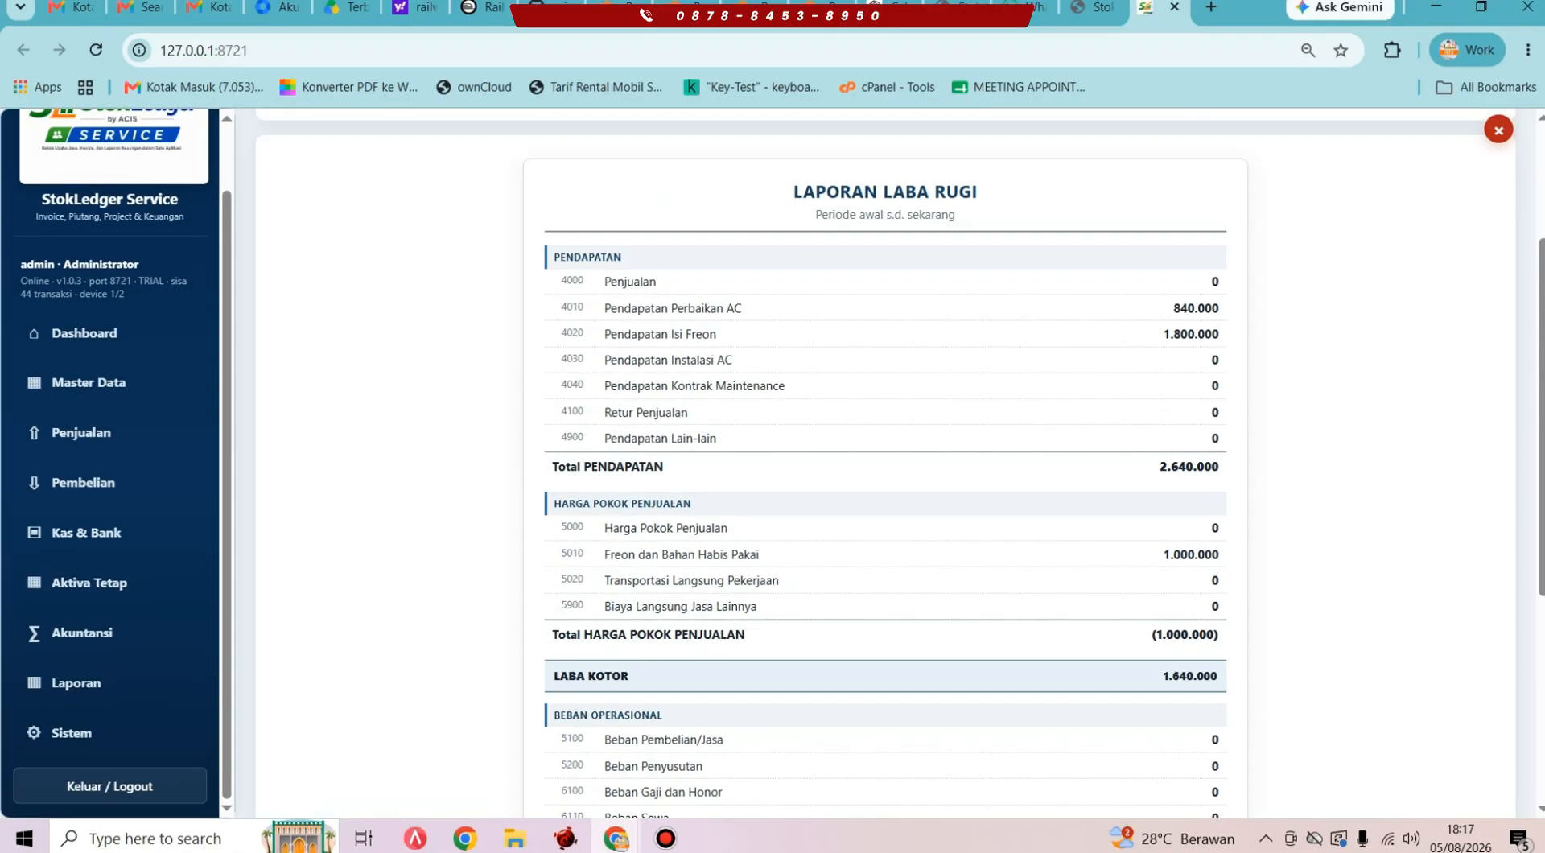
Step: Open the Neraca report in Laporan Keuangan, export it as a PDF, and return to the dashboard
{"action": "left_click", "coordinate": [111, 683]}
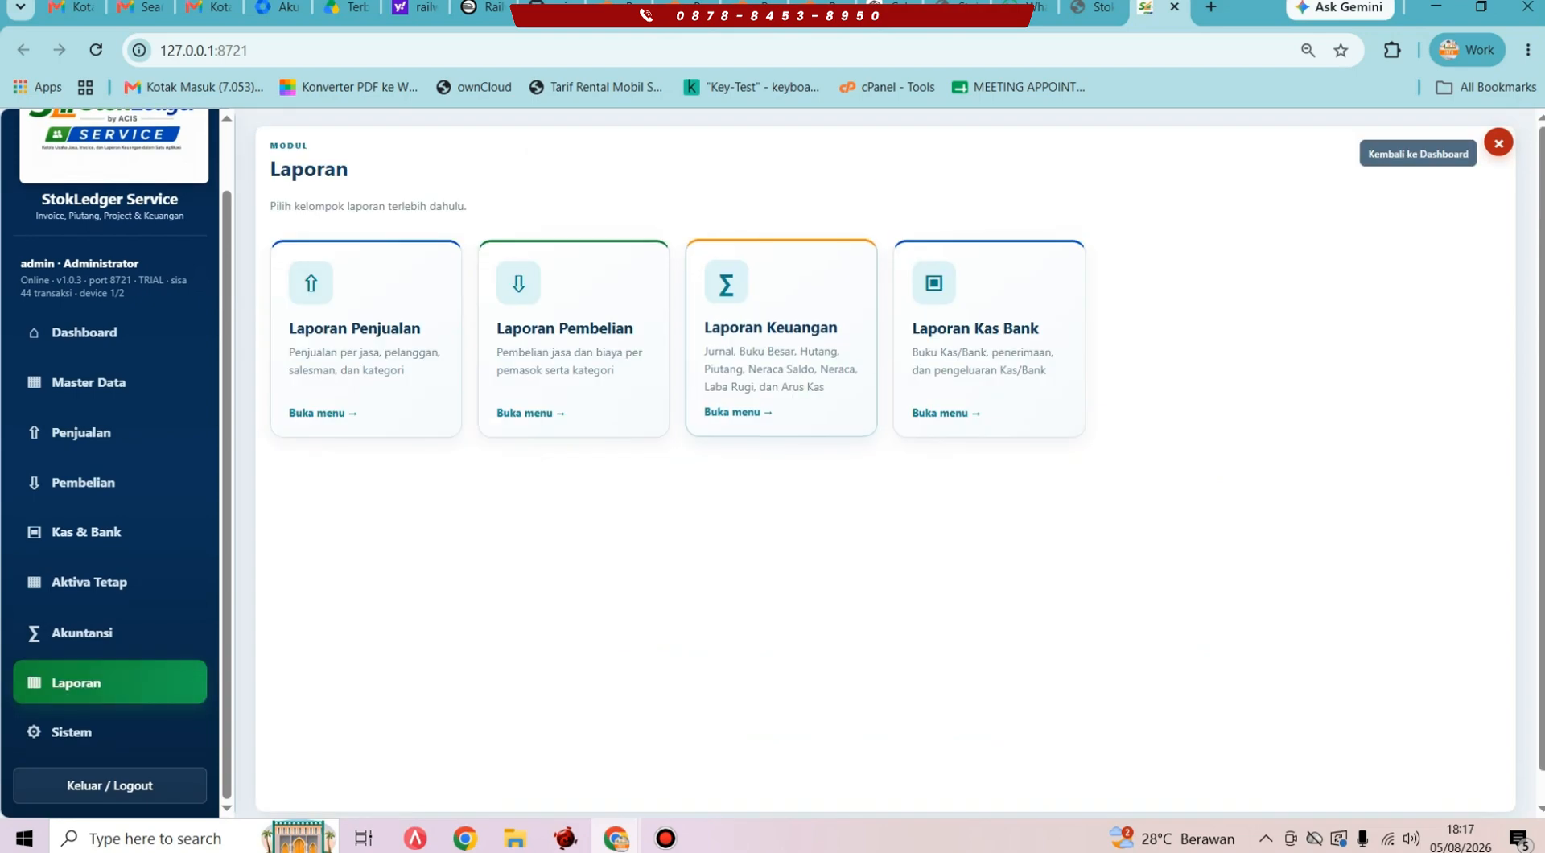
{"action": "left_click", "coordinate": [781, 330]}
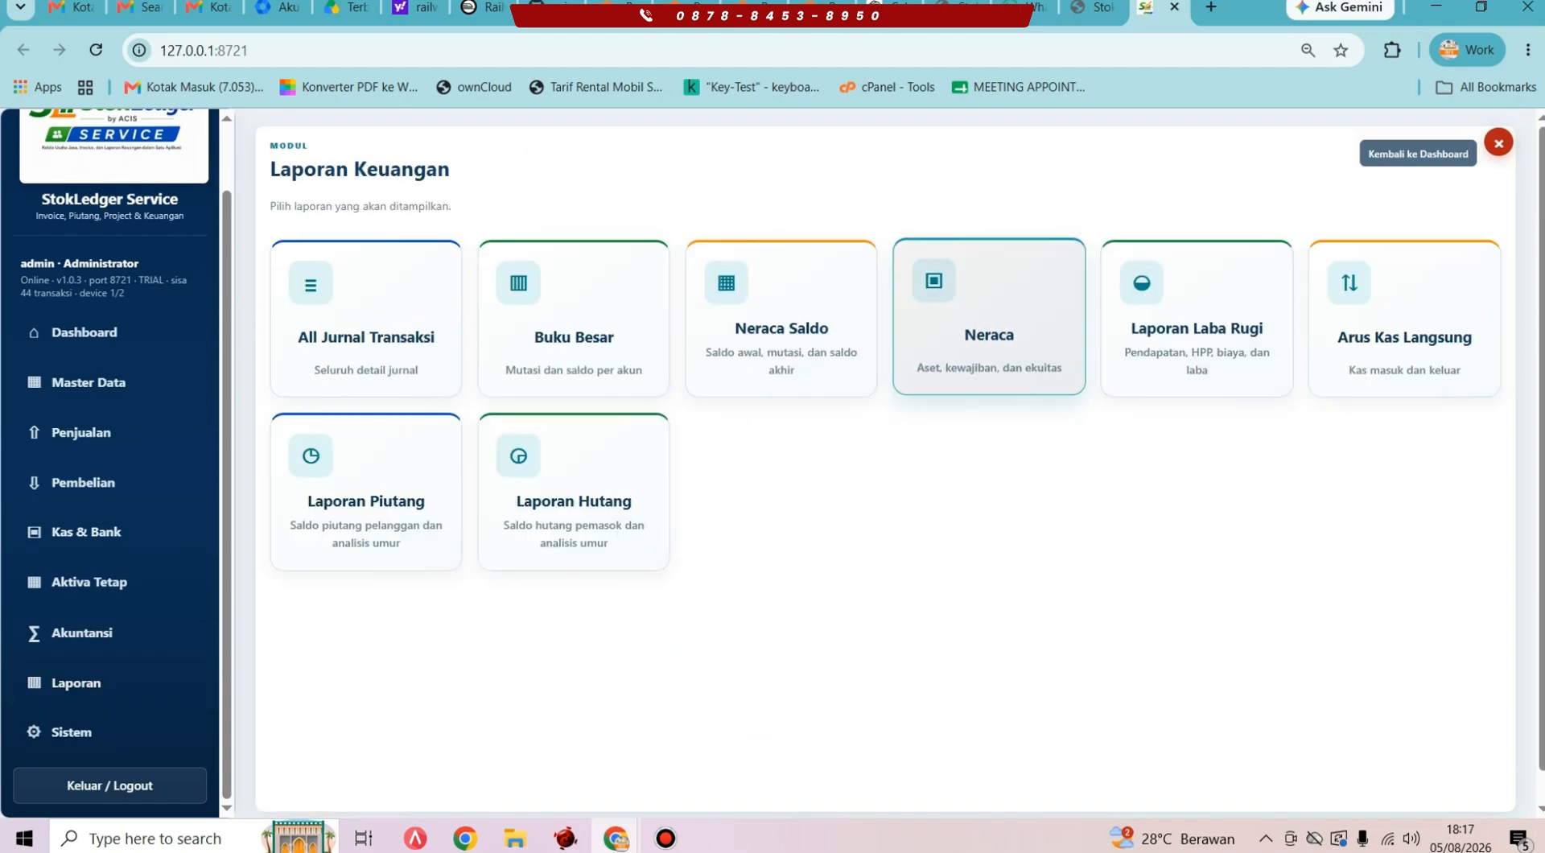
{"action": "left_click", "coordinate": [990, 329]}
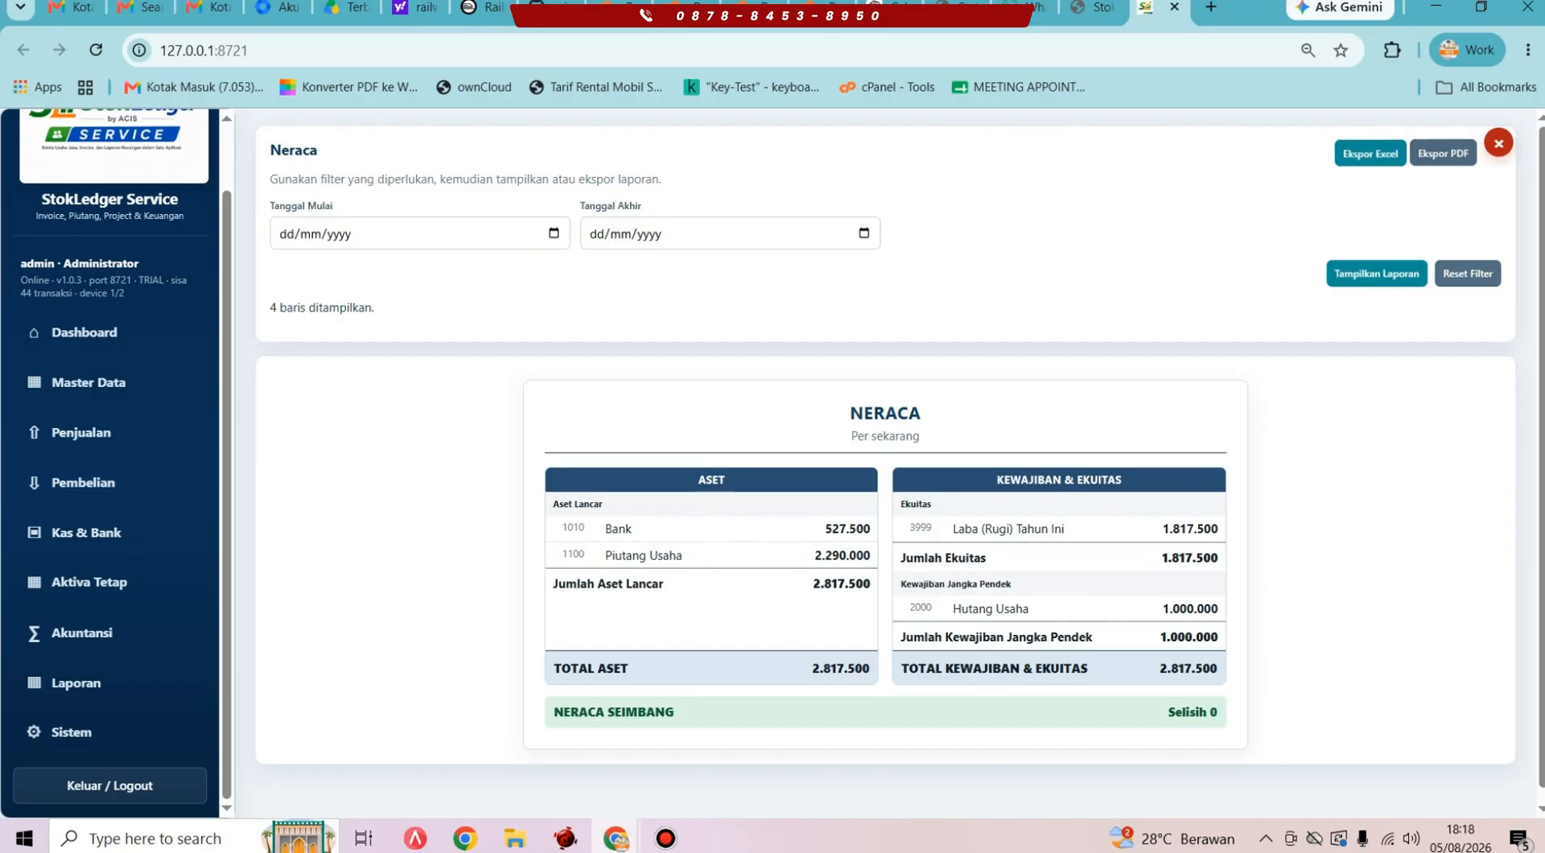
{"action": "left_click", "coordinate": [1443, 153]}
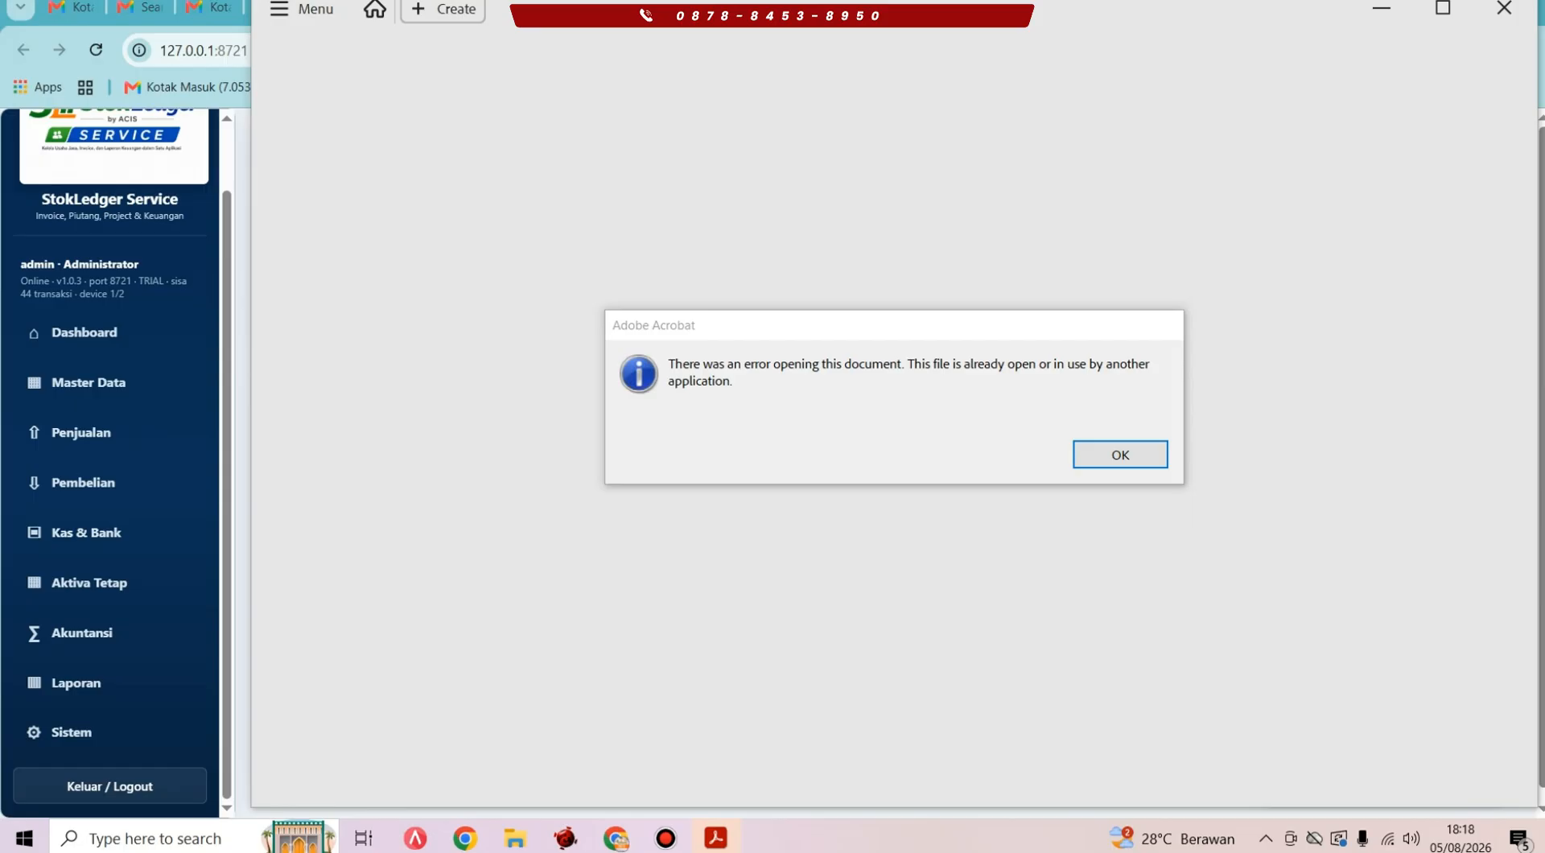
{"action": "left_click", "coordinate": [85, 331]}
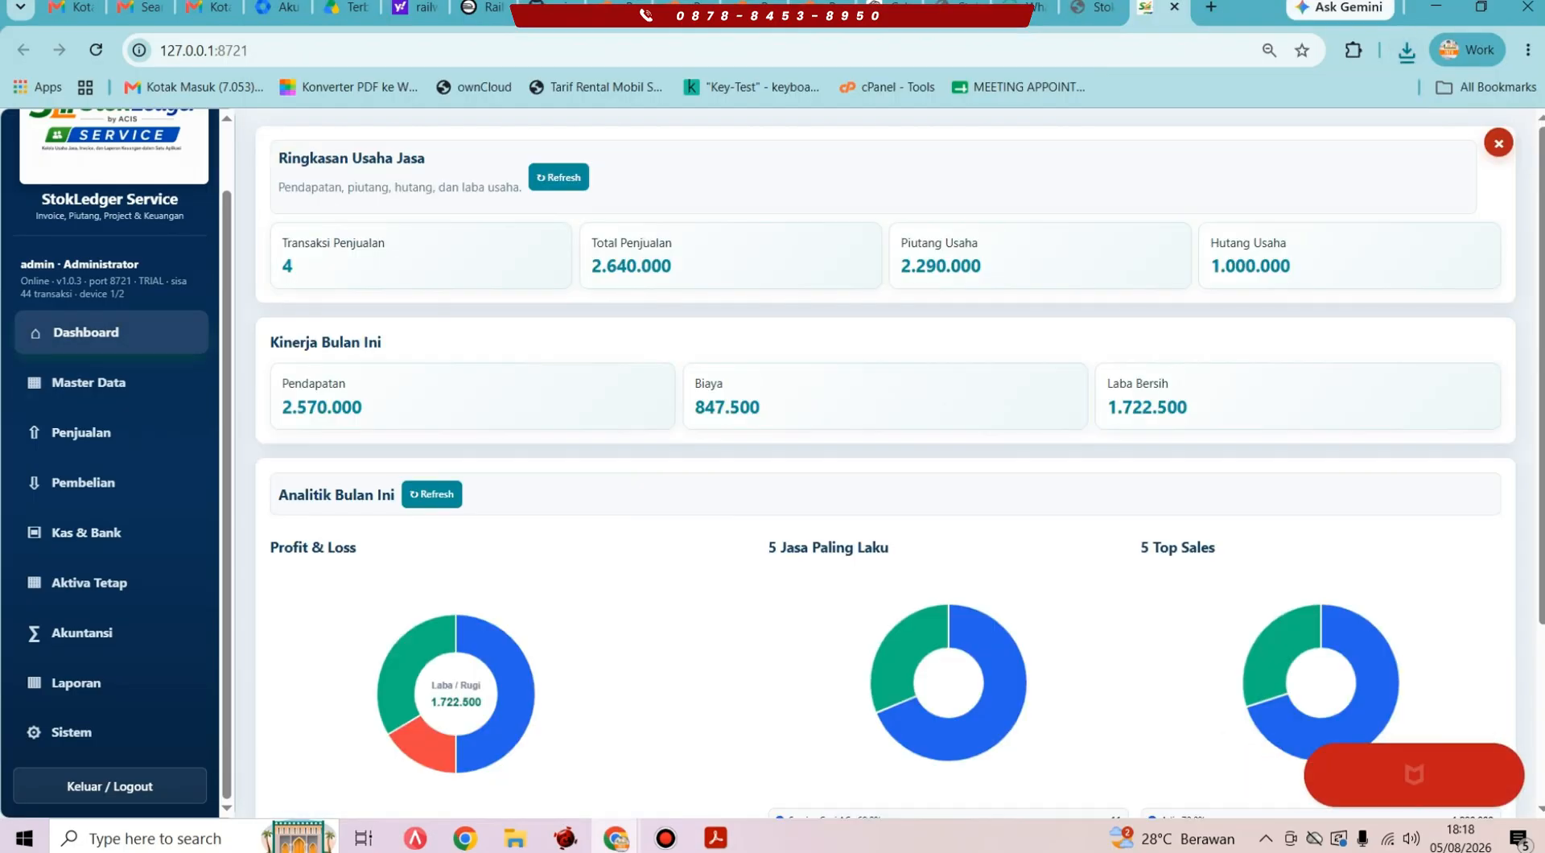
Step: In Sistem's Owner Mobile Cloud settings, enter Cloud URL cloud.stokledger.id with cloud synchronization enabled, and try to save and register the installation
{"action": "left_click", "coordinate": [72, 732]}
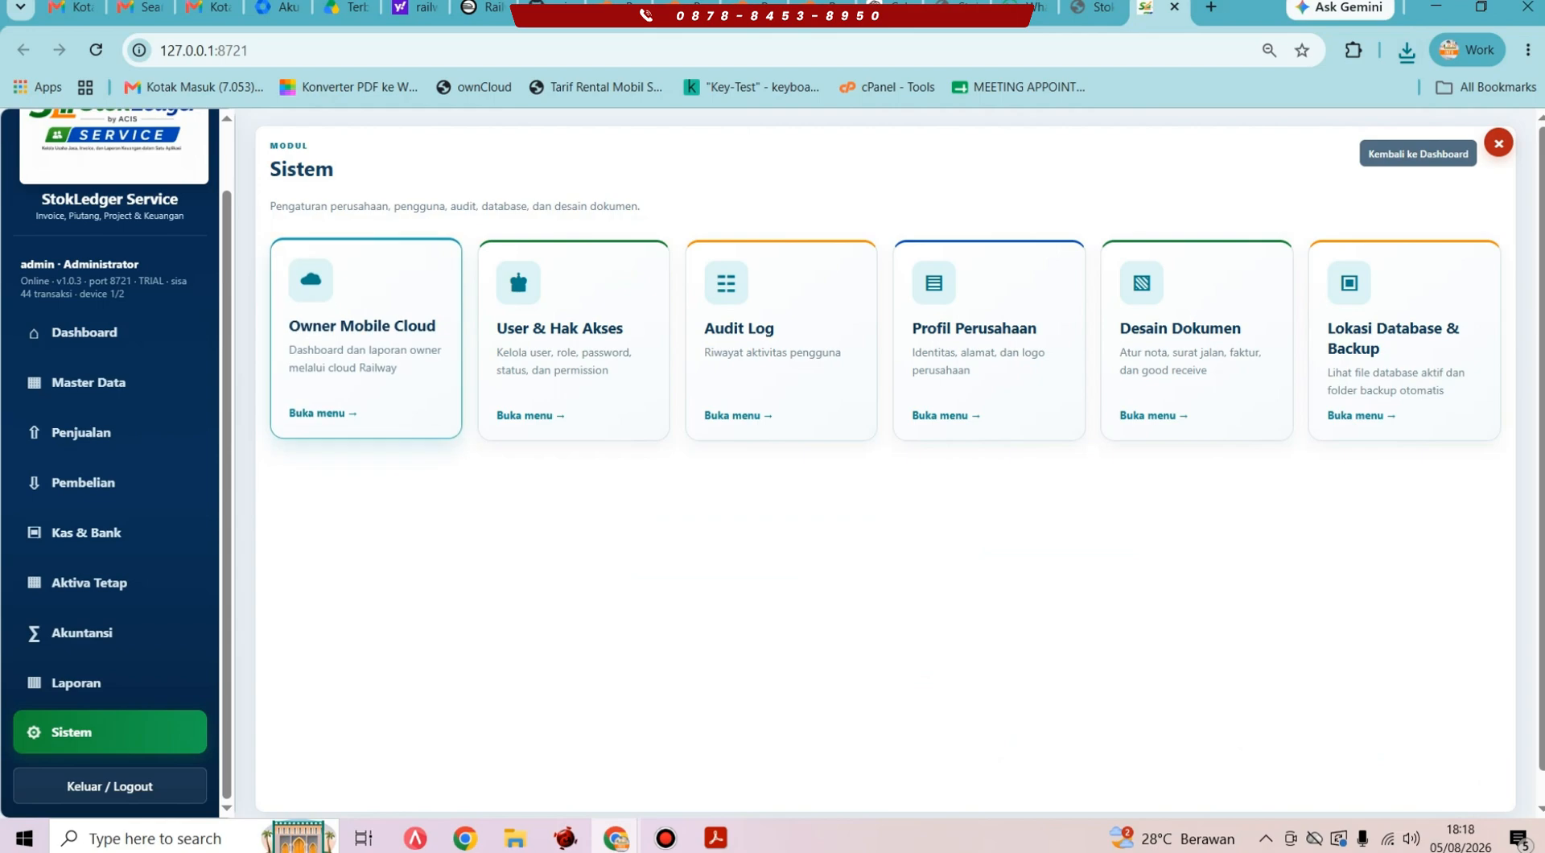
{"action": "left_click", "coordinate": [366, 338]}
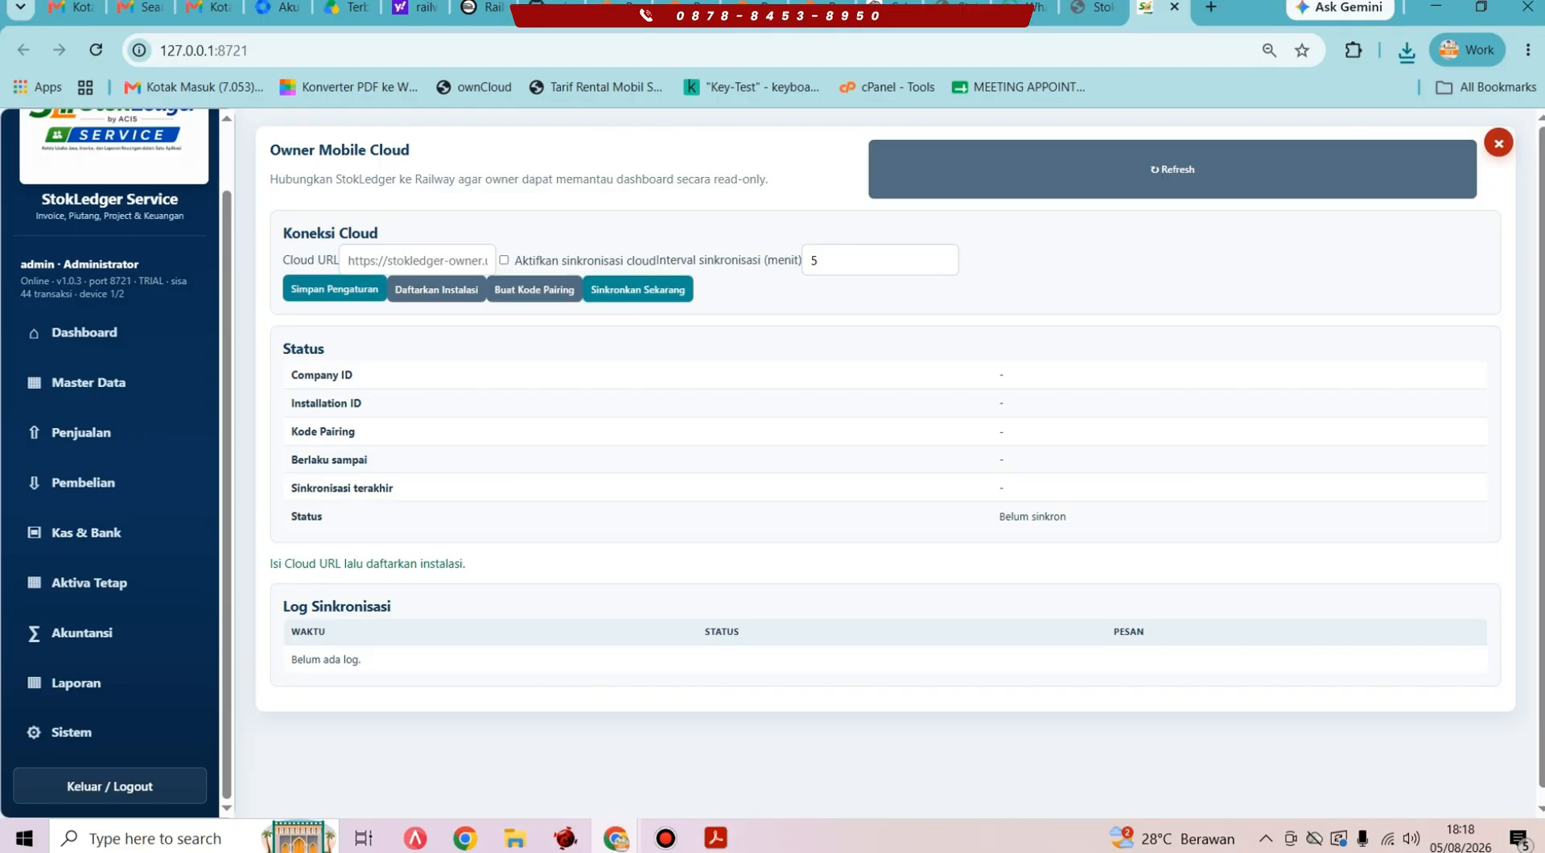
{"action": "left_click", "coordinate": [417, 261]}
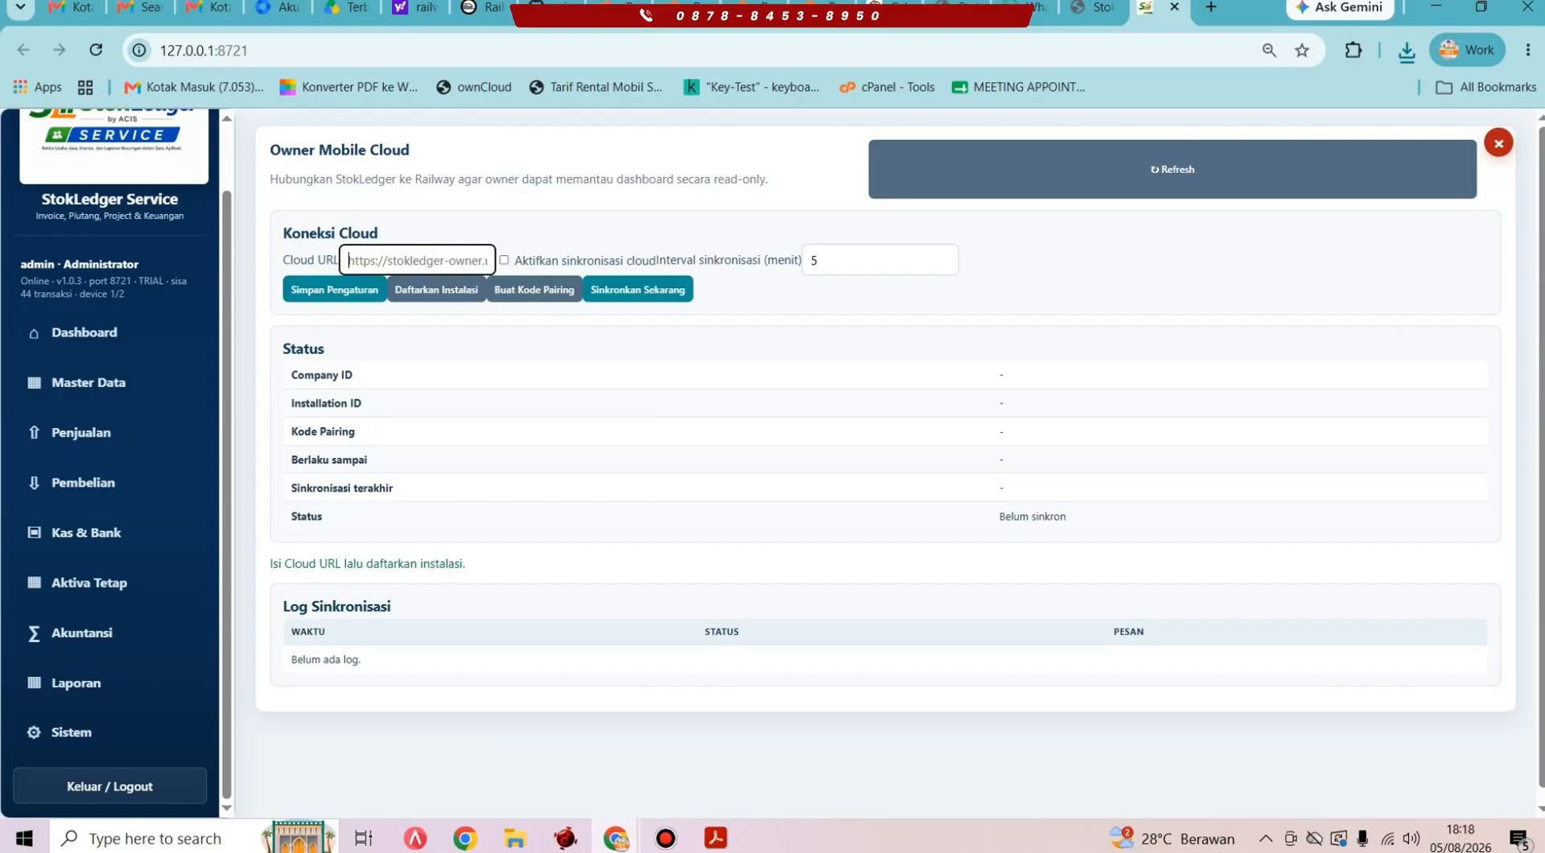
{"action": "type", "text": "cloud.stokledger.id"}
{"action": "left_click", "coordinate": [505, 259]}
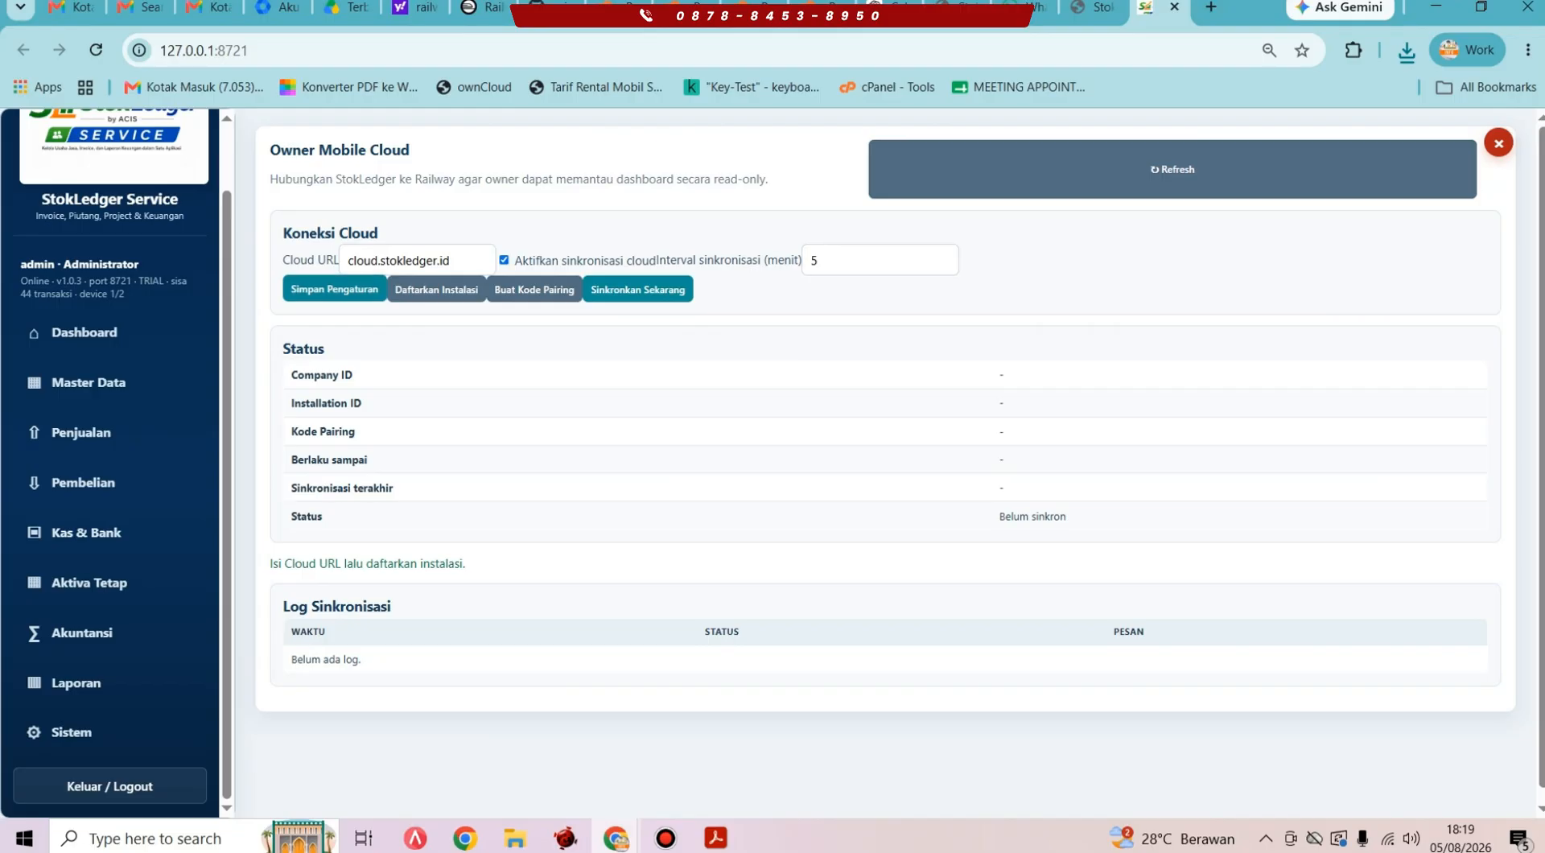
{"action": "left_click", "coordinate": [334, 289]}
{"action": "left_click", "coordinate": [437, 289]}
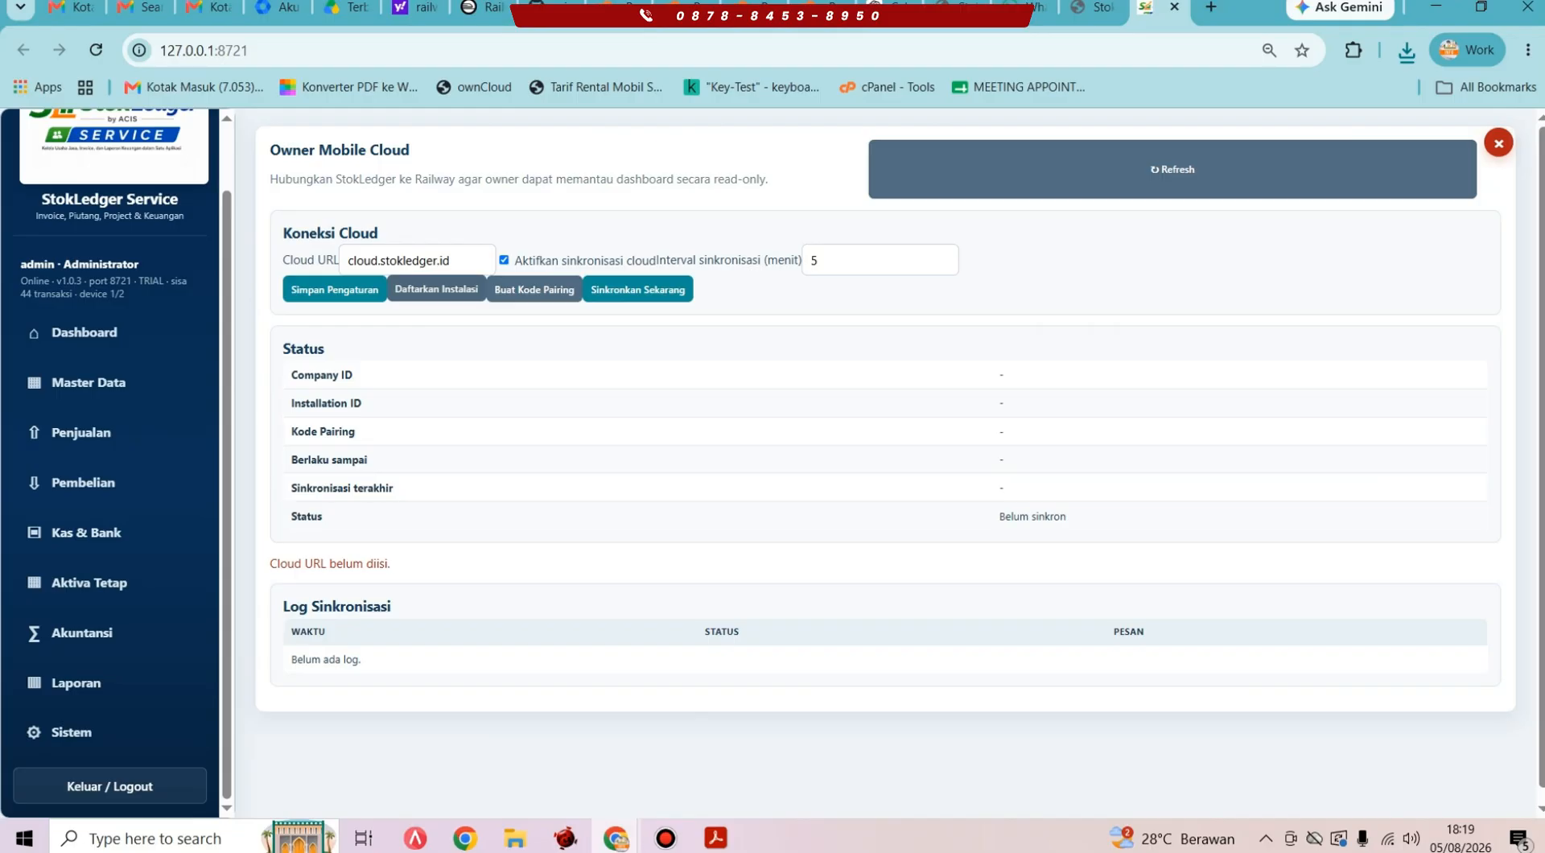
{"action": "left_click", "coordinate": [351, 260]}
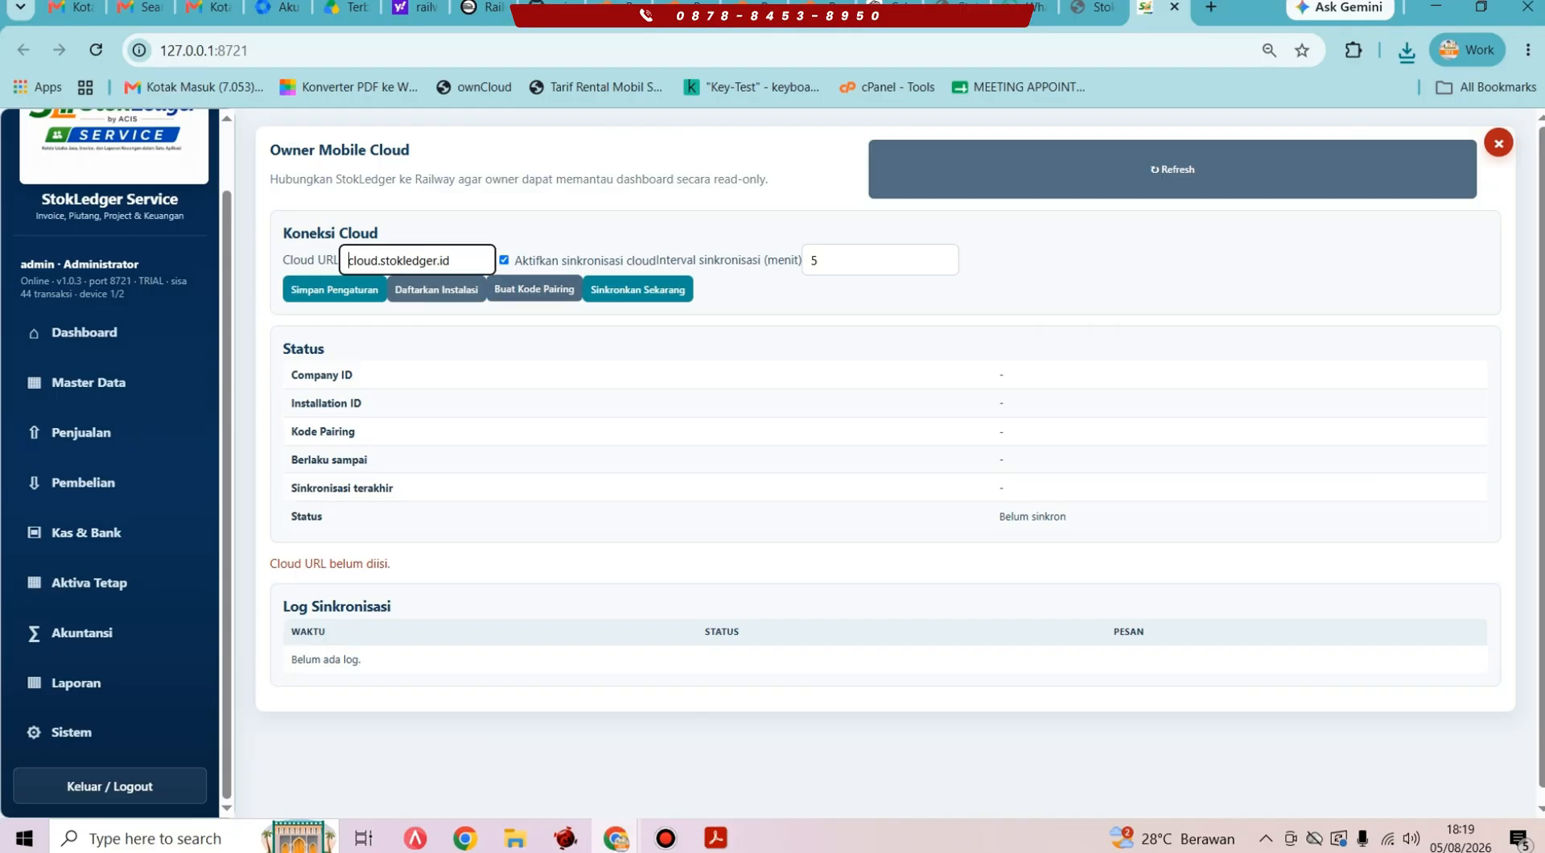
{"action": "type", "text": "https://"}
{"action": "left_click", "coordinate": [335, 290]}
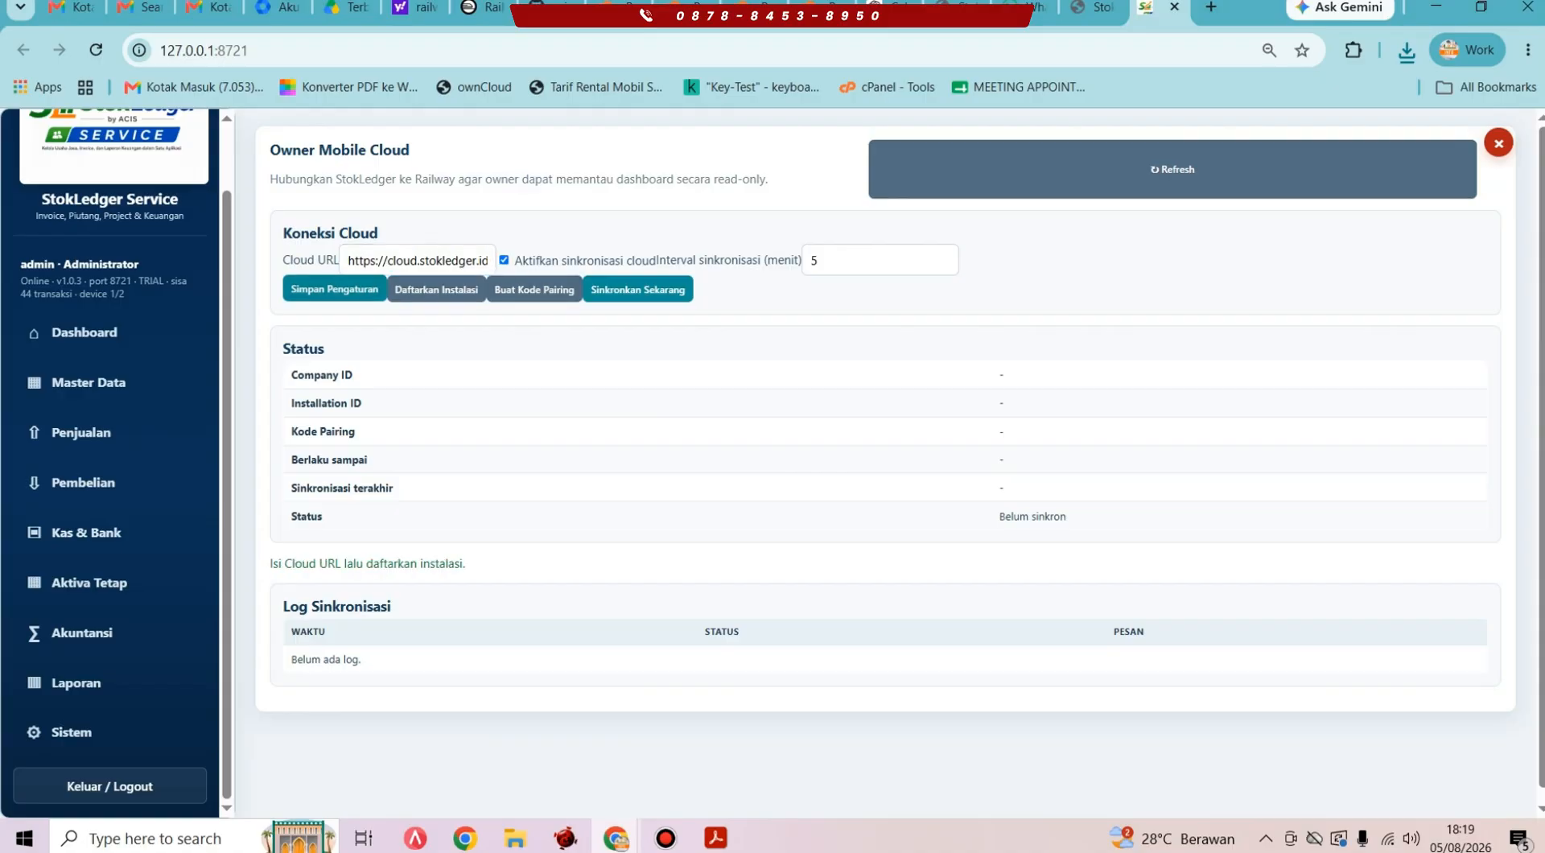
{"action": "left_click", "coordinate": [437, 289]}
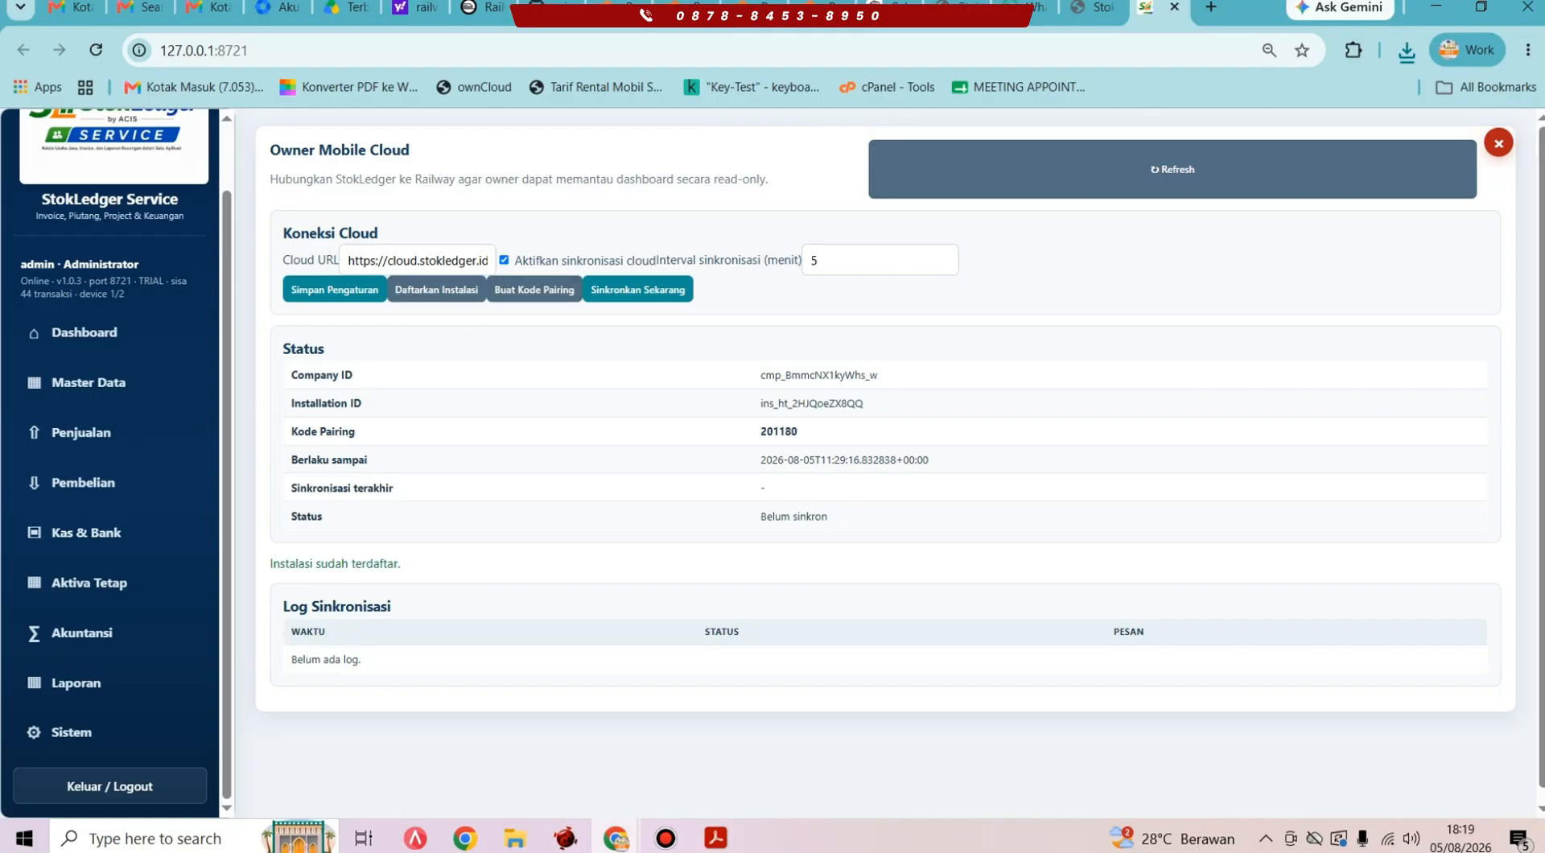
{"action": "left_click", "coordinate": [638, 290]}
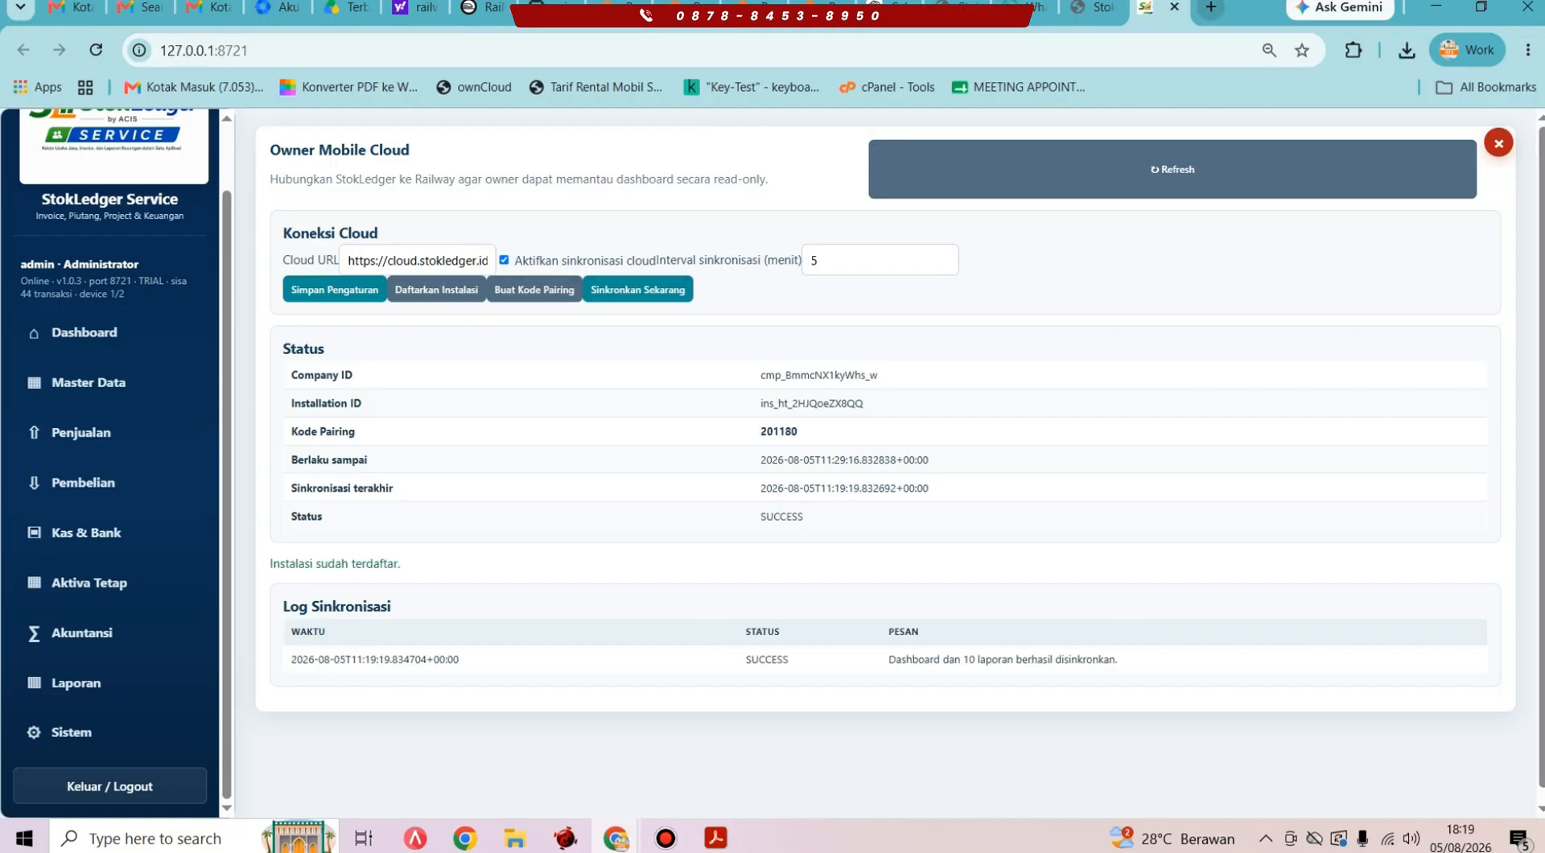
Step: Open cloud.stokledger.id in a new browser tab and examine the owner dashboard's indicators, charts, stock reminders and due invoices
{"action": "left_click", "coordinate": [1212, 8]}
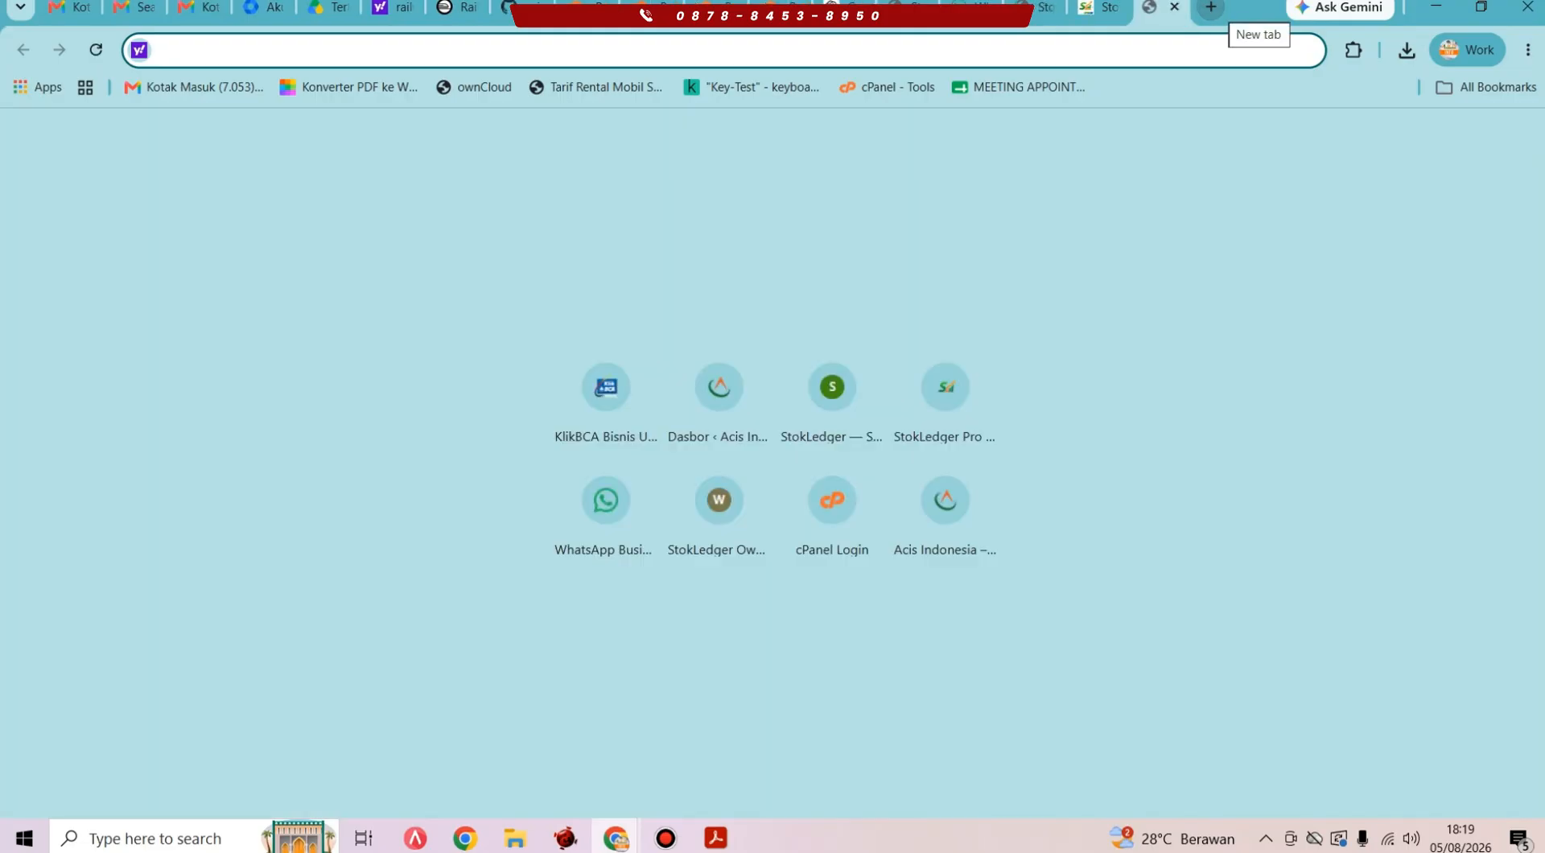
{"action": "type", "text": "cloud"}
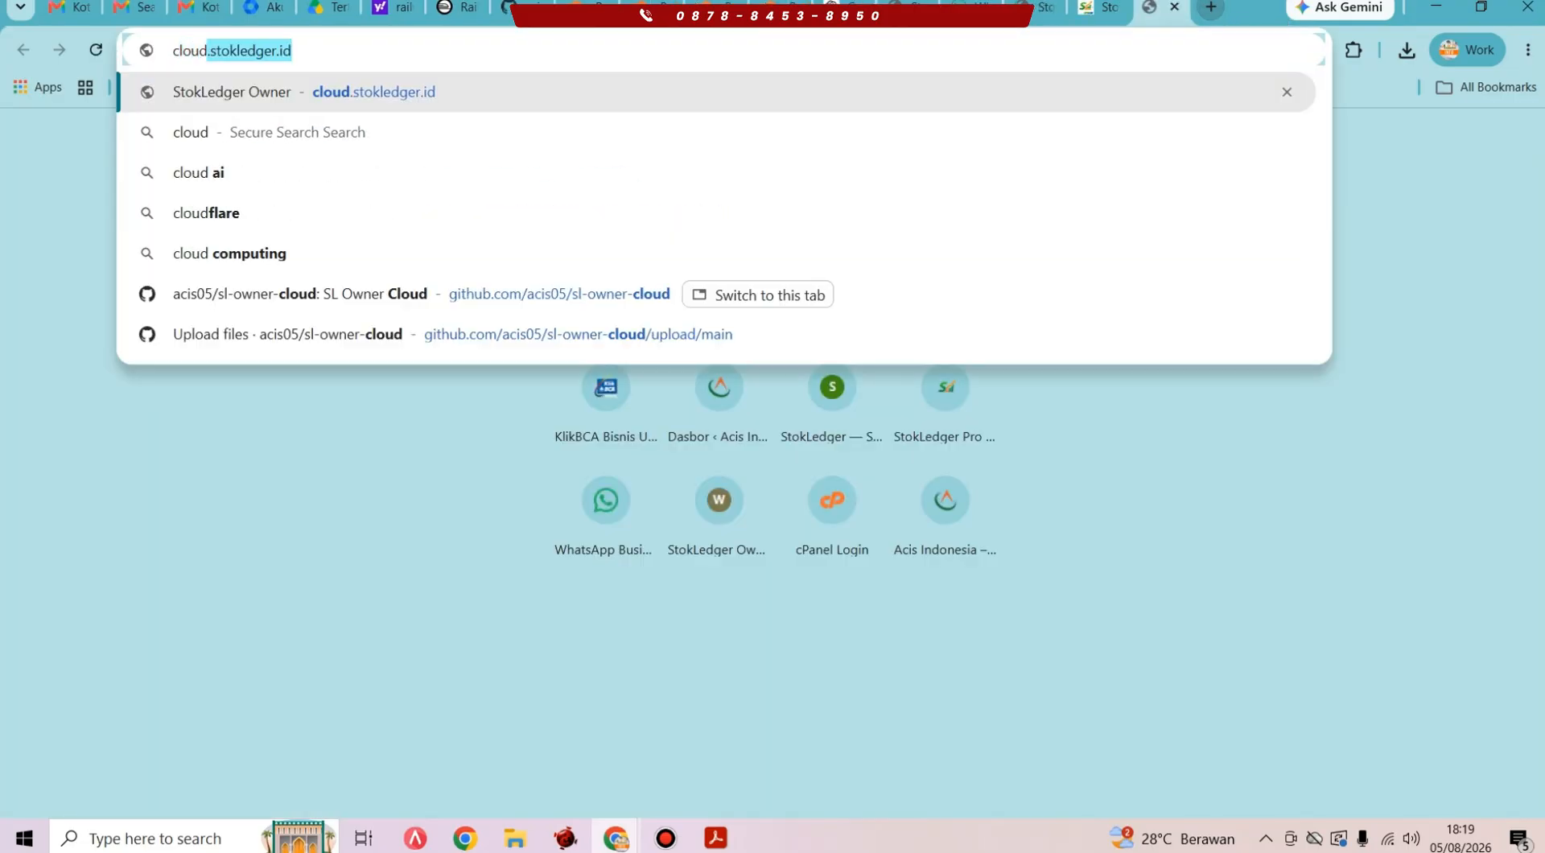
{"action": "key", "text": "Return"}
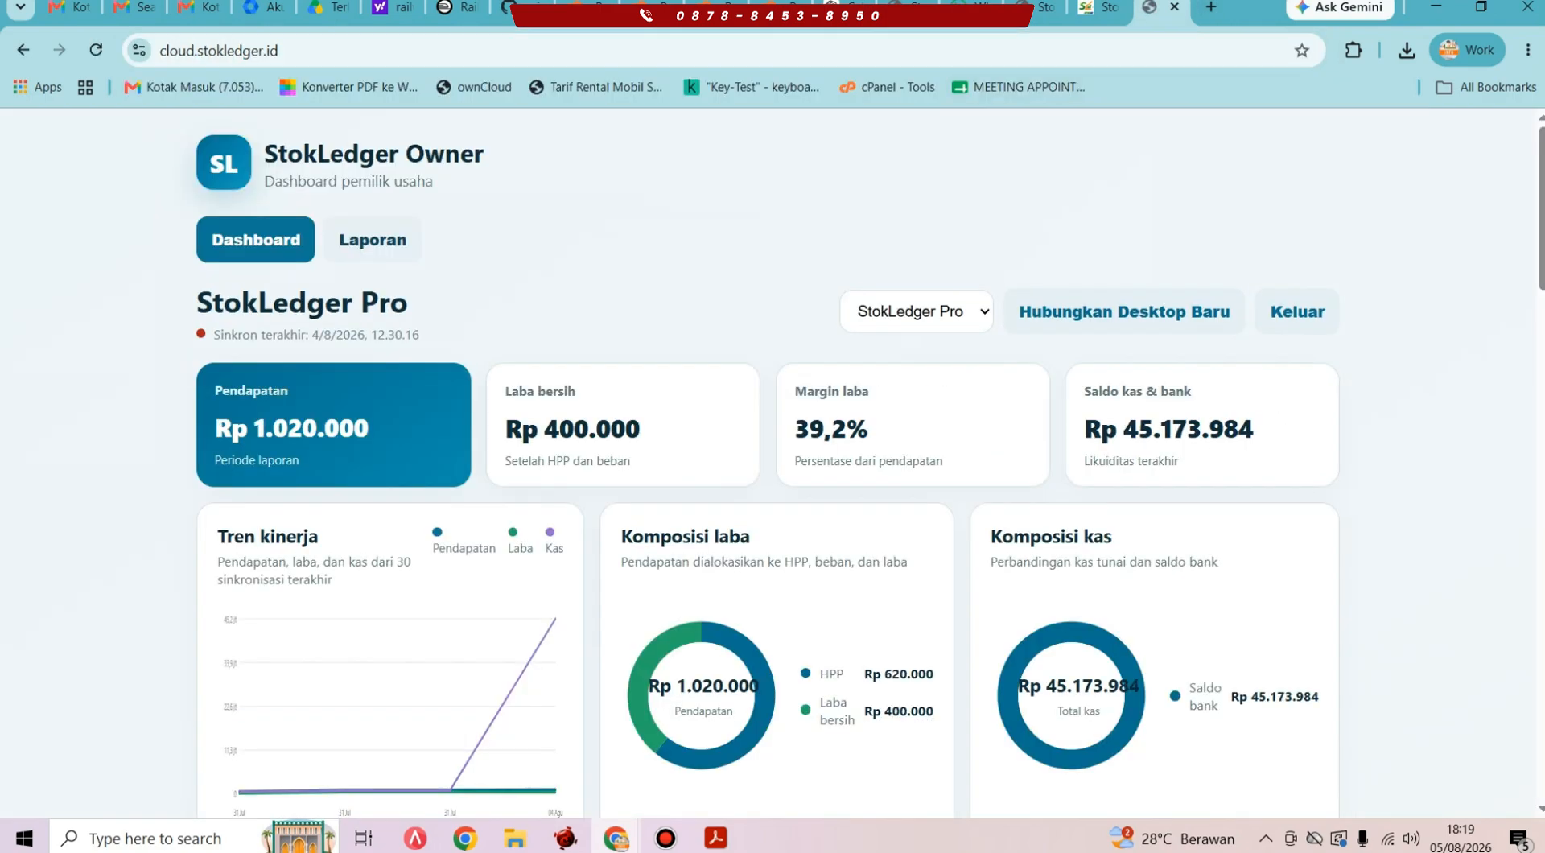
{"action": "scroll", "coordinate": [767, 463], "scroll_direction": "down", "scroll_amount": 4}
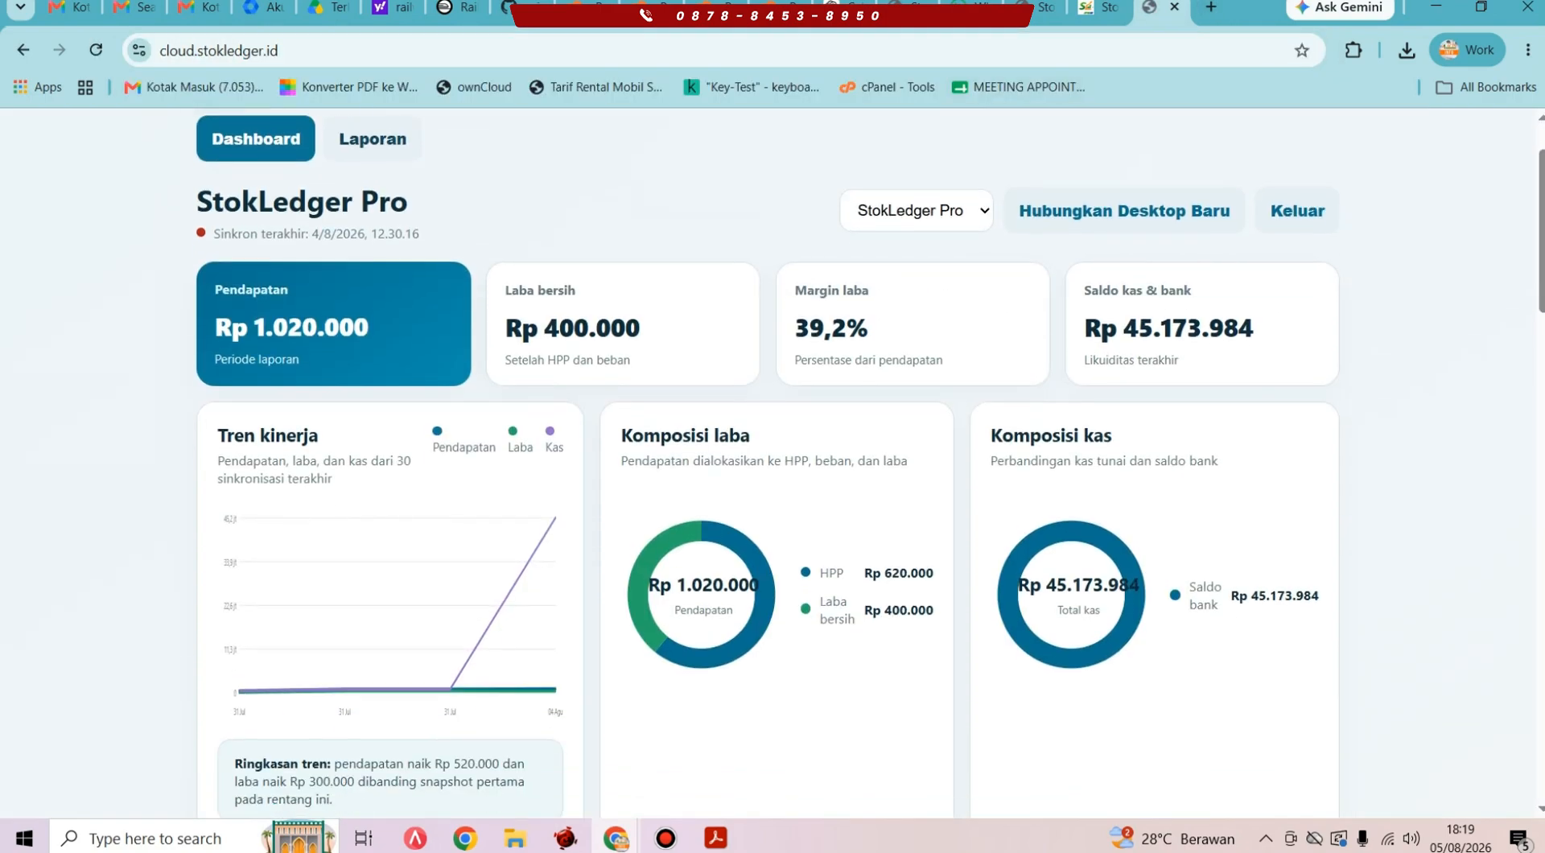
{"action": "scroll", "coordinate": [870, 463], "scroll_direction": "up", "scroll_amount": 4}
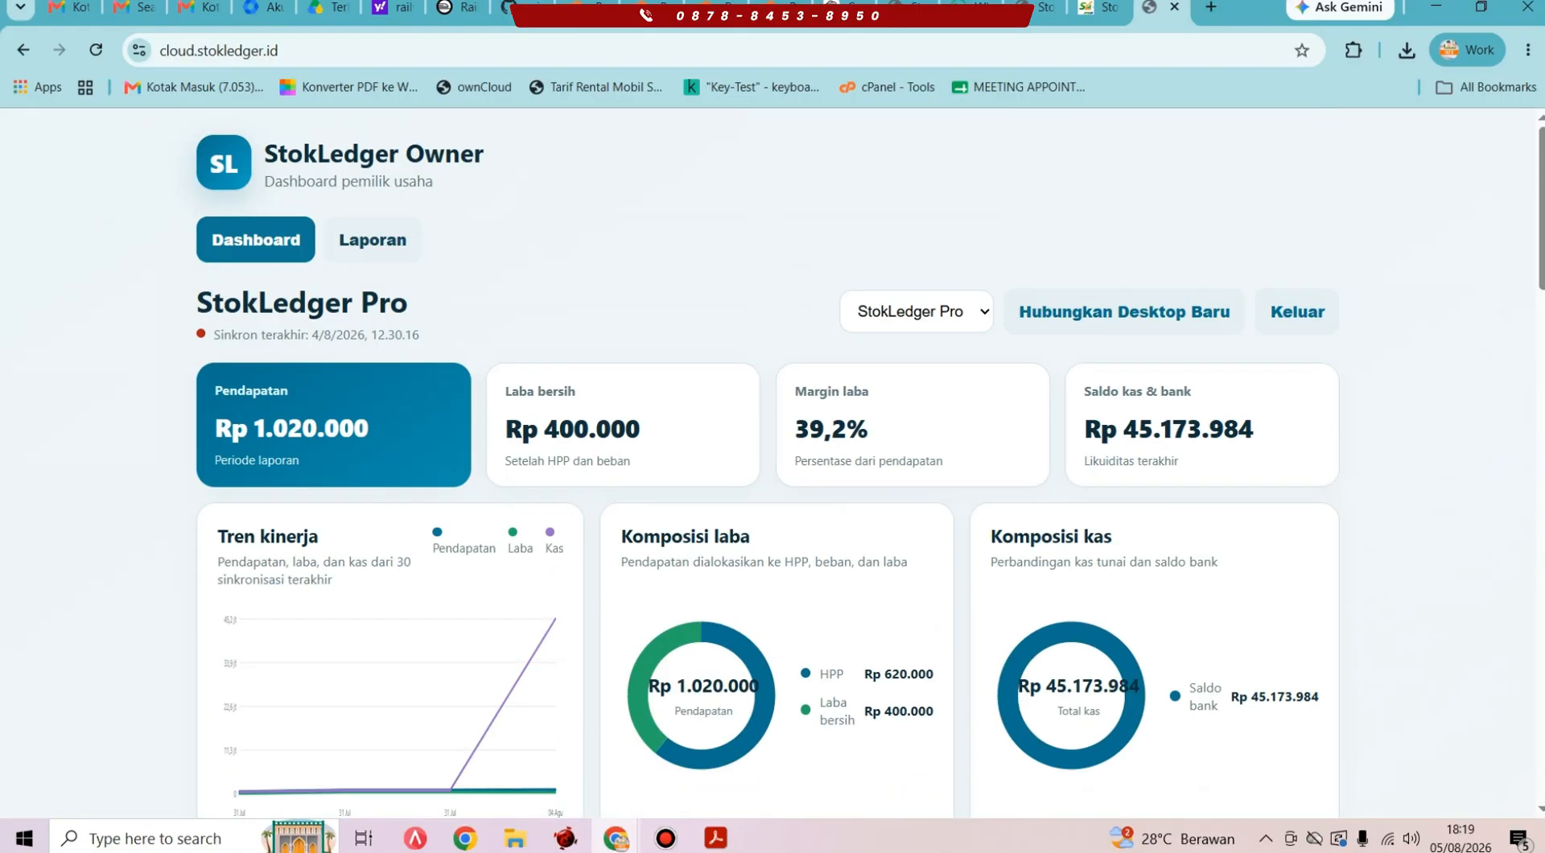
{"action": "scroll", "coordinate": [767, 462], "scroll_direction": "down", "scroll_amount": 15}
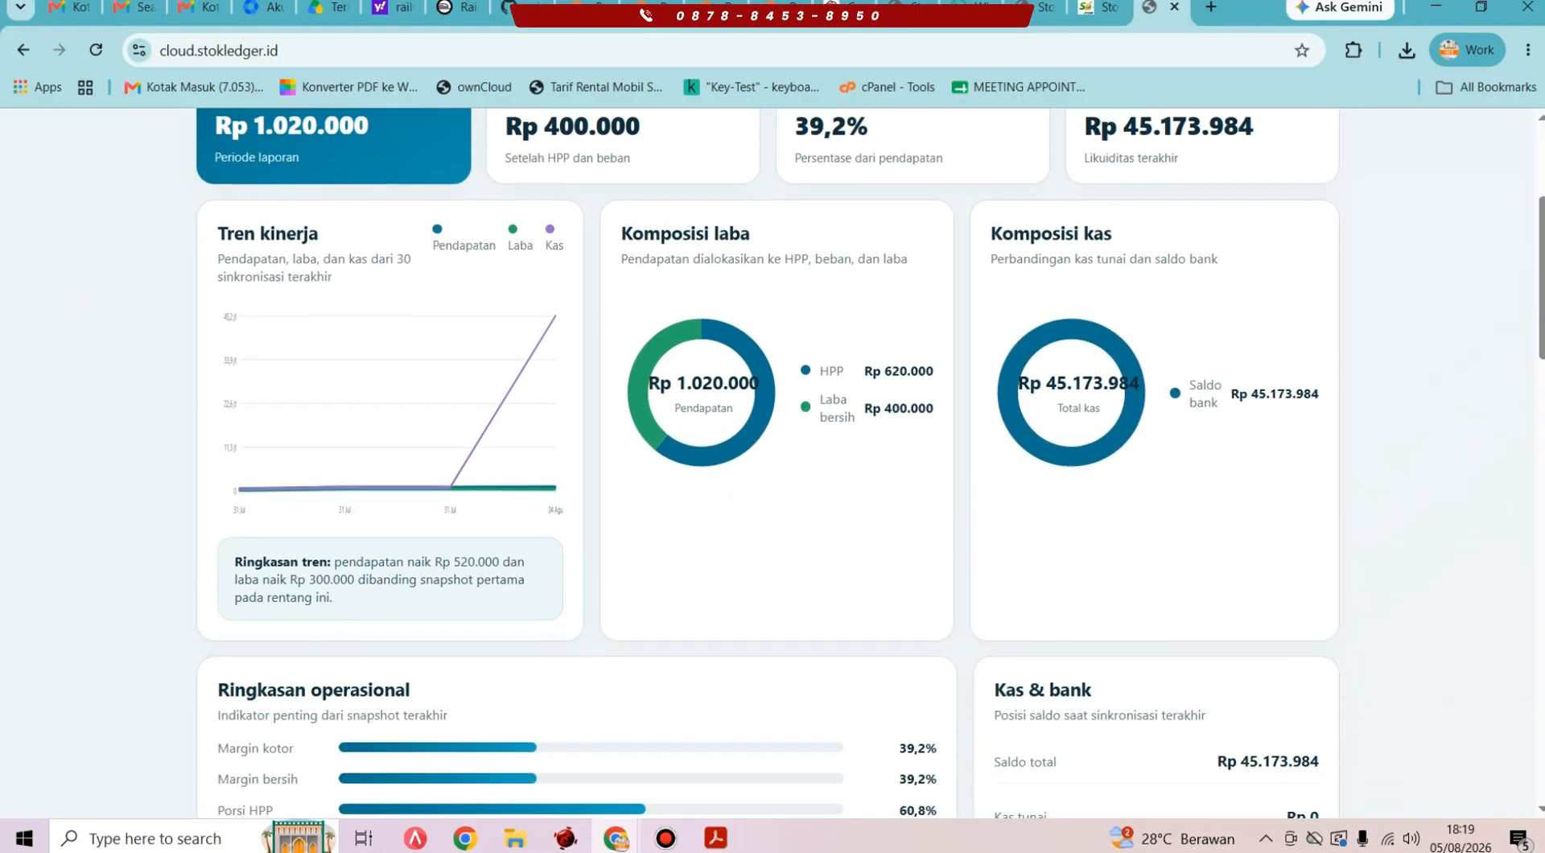
{"action": "scroll", "coordinate": [767, 463], "scroll_direction": "down", "scroll_amount": 18}
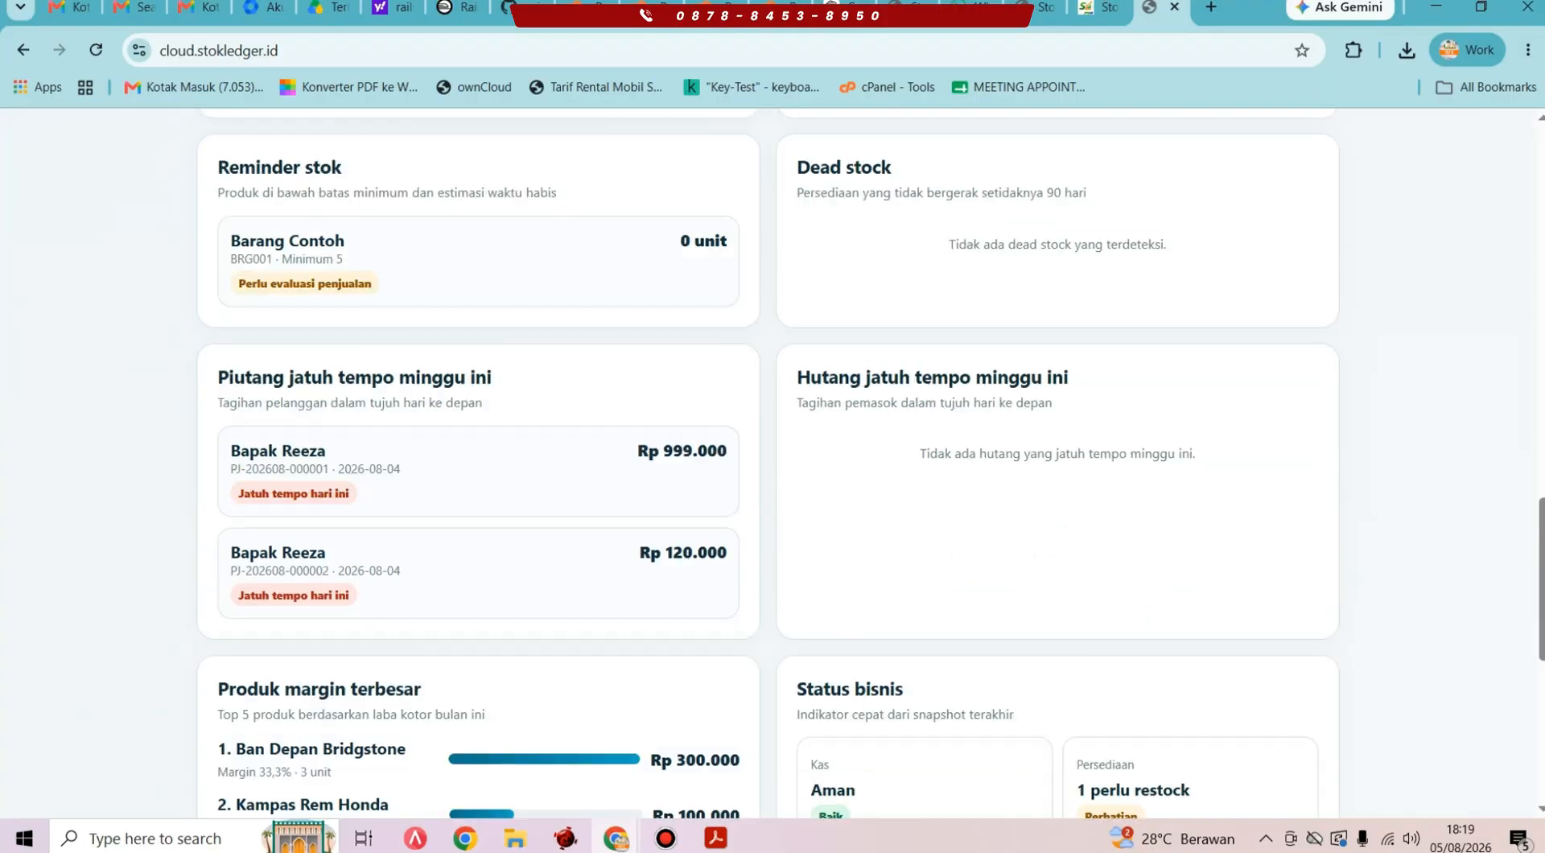
{"action": "scroll", "coordinate": [767, 462], "scroll_direction": "up", "scroll_amount": 20}
{"action": "scroll", "coordinate": [767, 463], "scroll_direction": "up", "scroll_amount": 8}
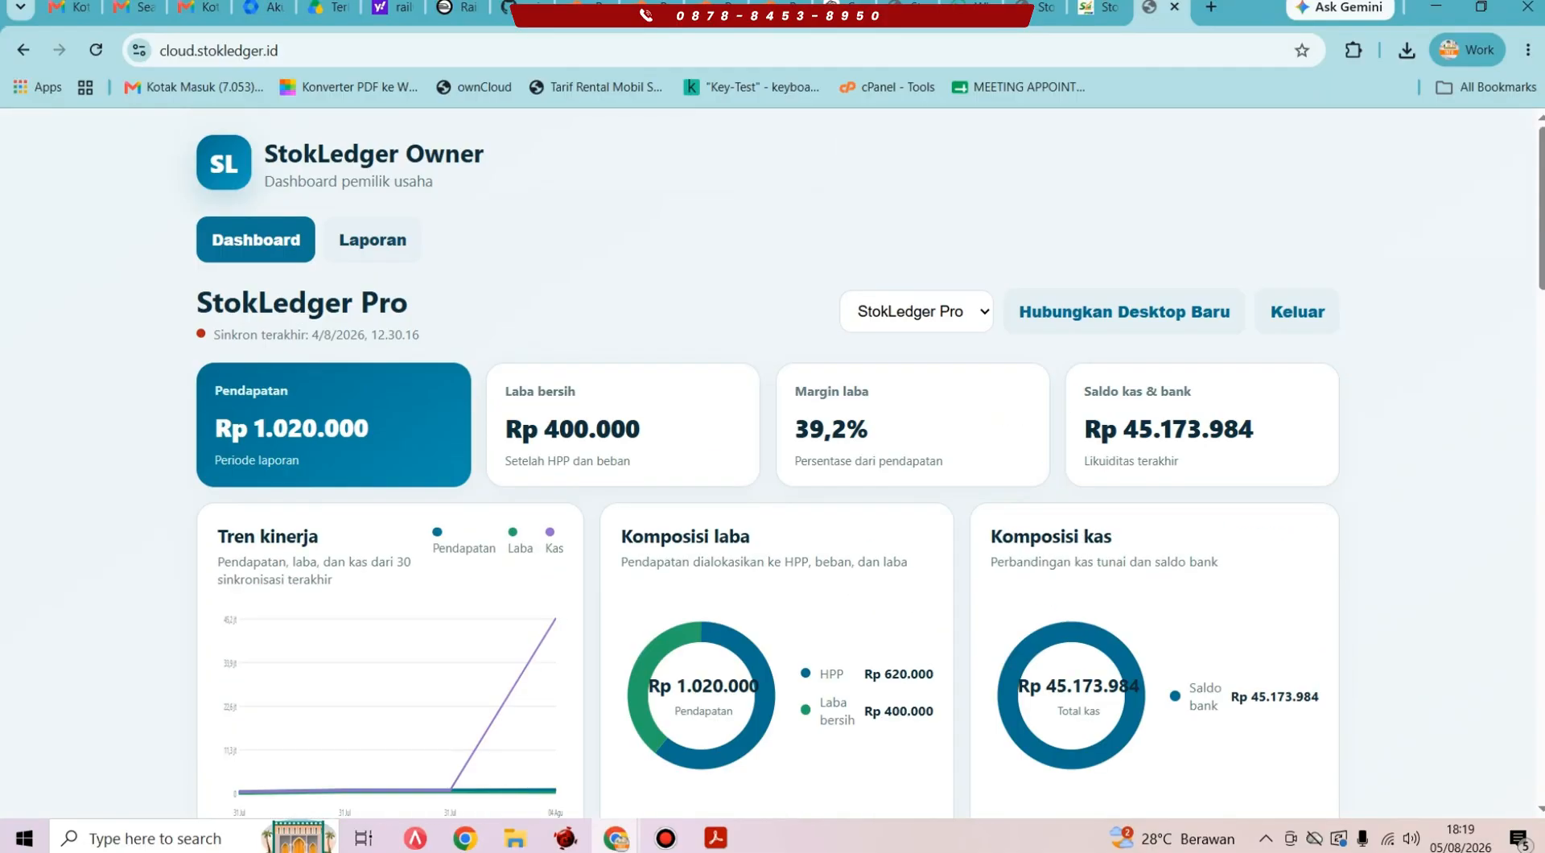
Step: Open the owner site's Laporan page and display the Penjualan per Pelanggan report
{"action": "left_click", "coordinate": [373, 240]}
{"action": "scroll", "coordinate": [767, 463], "scroll_direction": "down", "scroll_amount": 6}
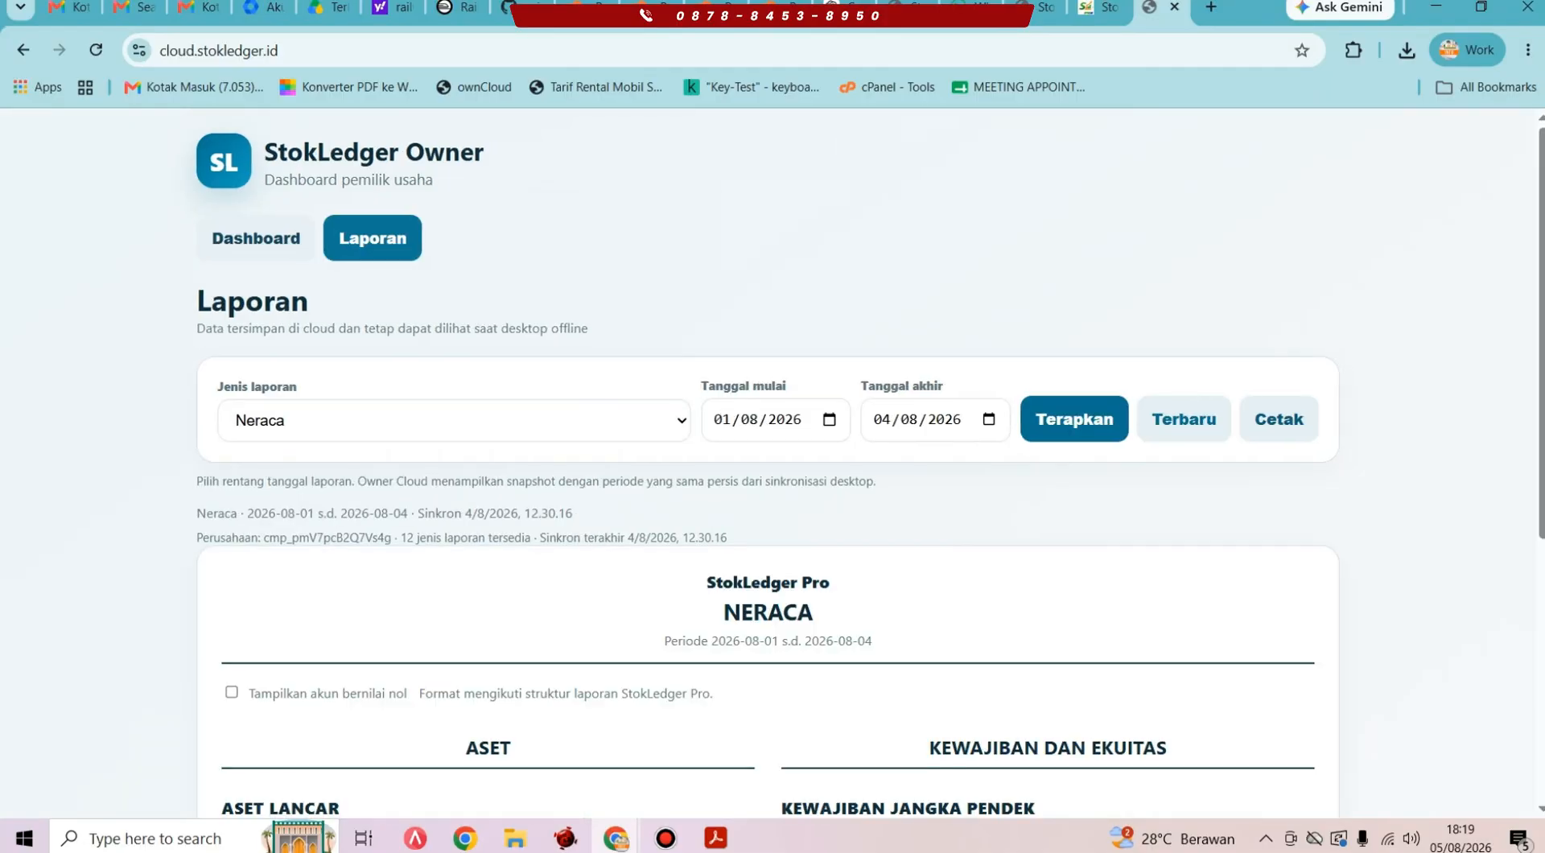
{"action": "scroll", "coordinate": [767, 463], "scroll_direction": "up", "scroll_amount": 6}
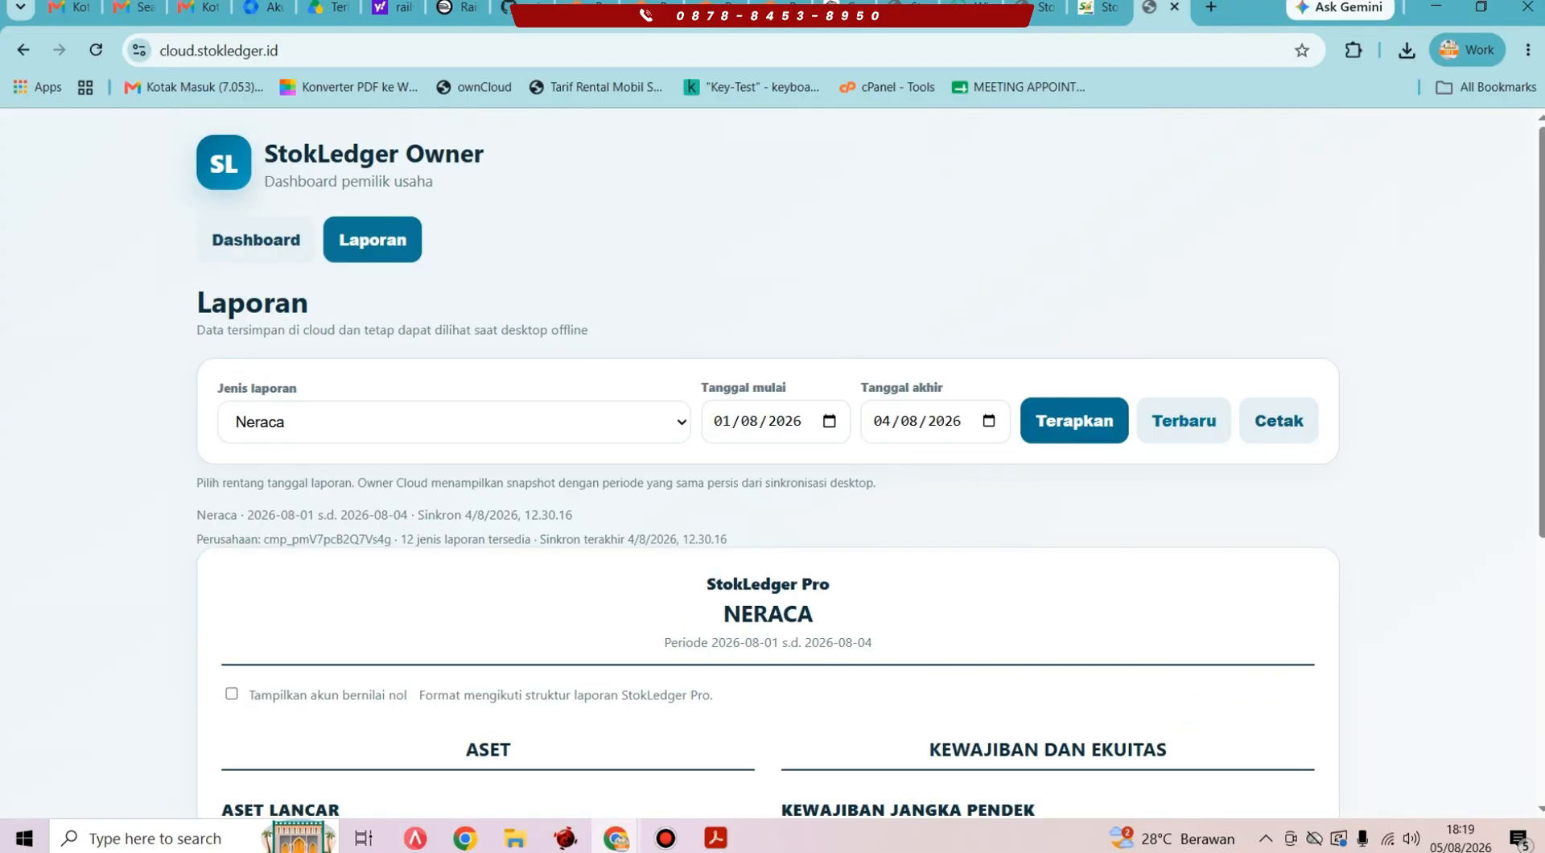
{"action": "left_click", "coordinate": [454, 422]}
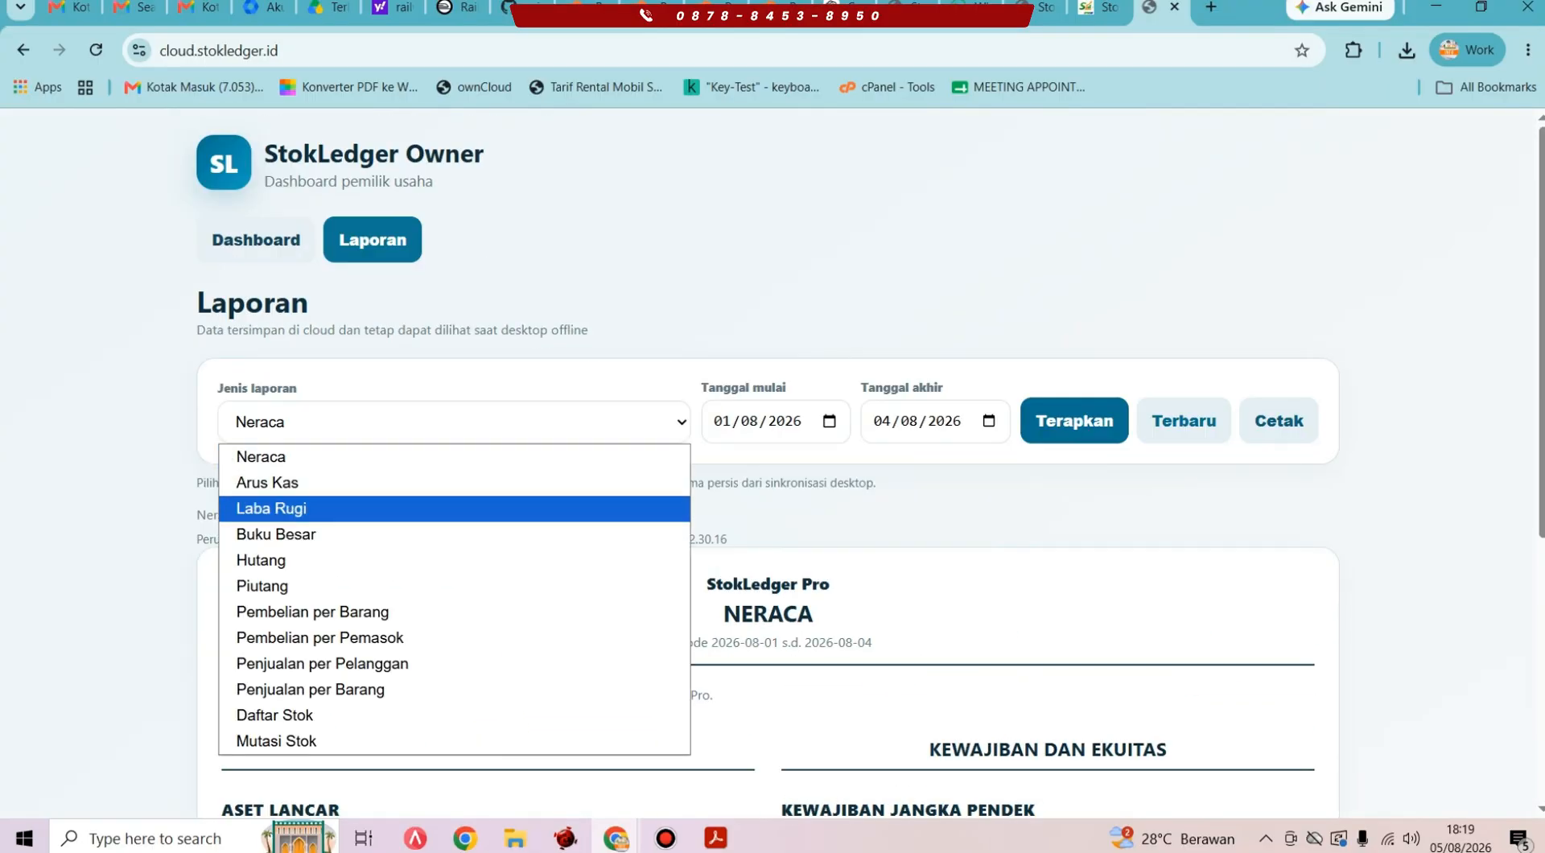
{"action": "left_click", "coordinate": [322, 663]}
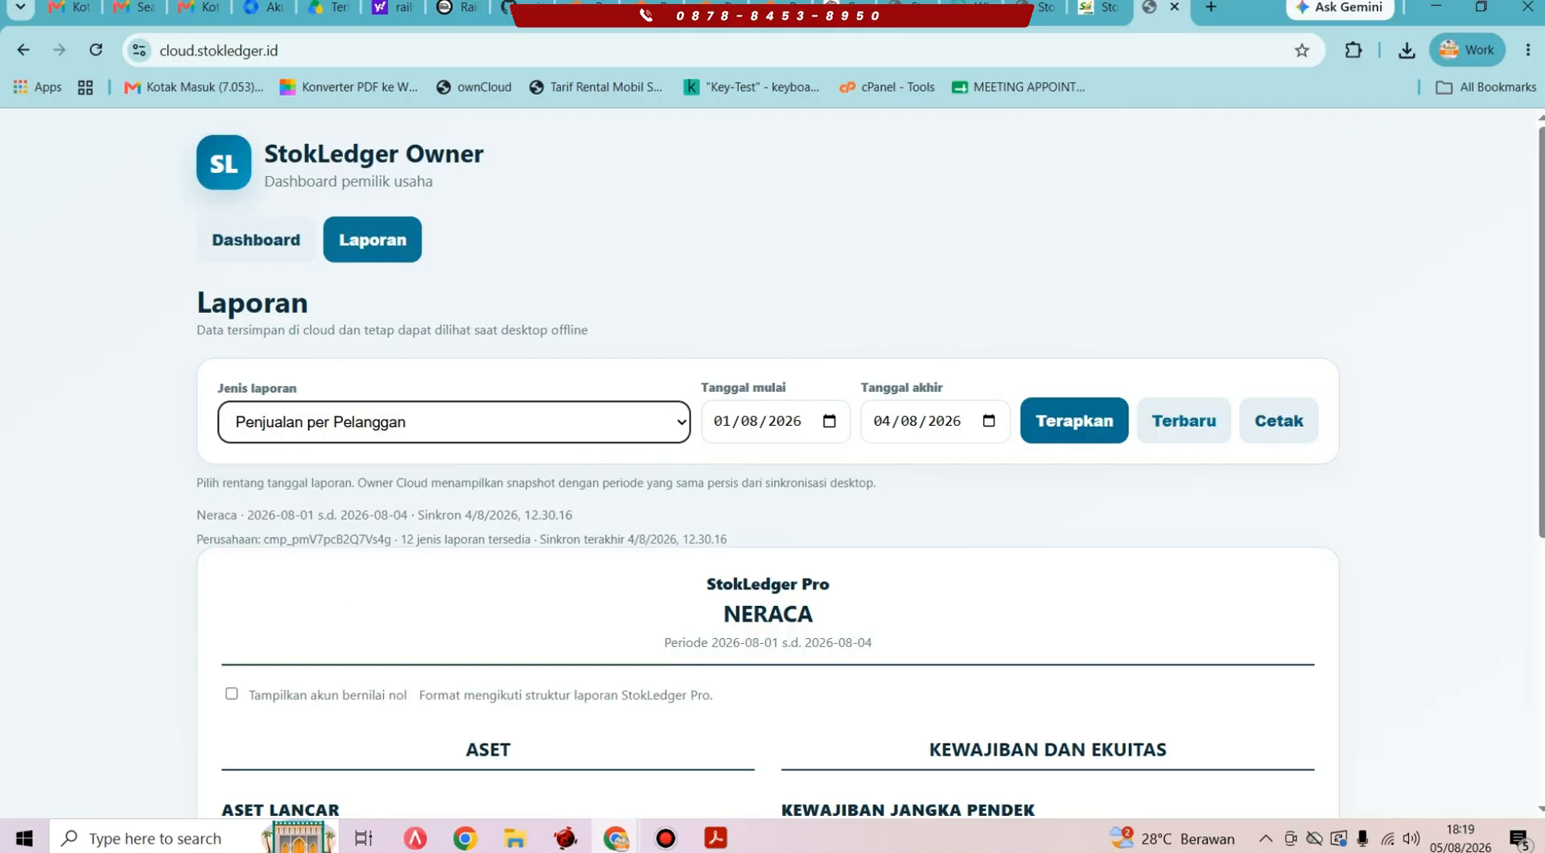
{"action": "scroll", "coordinate": [865, 463], "scroll_direction": "down", "scroll_amount": 1}
{"action": "scroll", "coordinate": [866, 463], "scroll_direction": "up", "scroll_amount": 1}
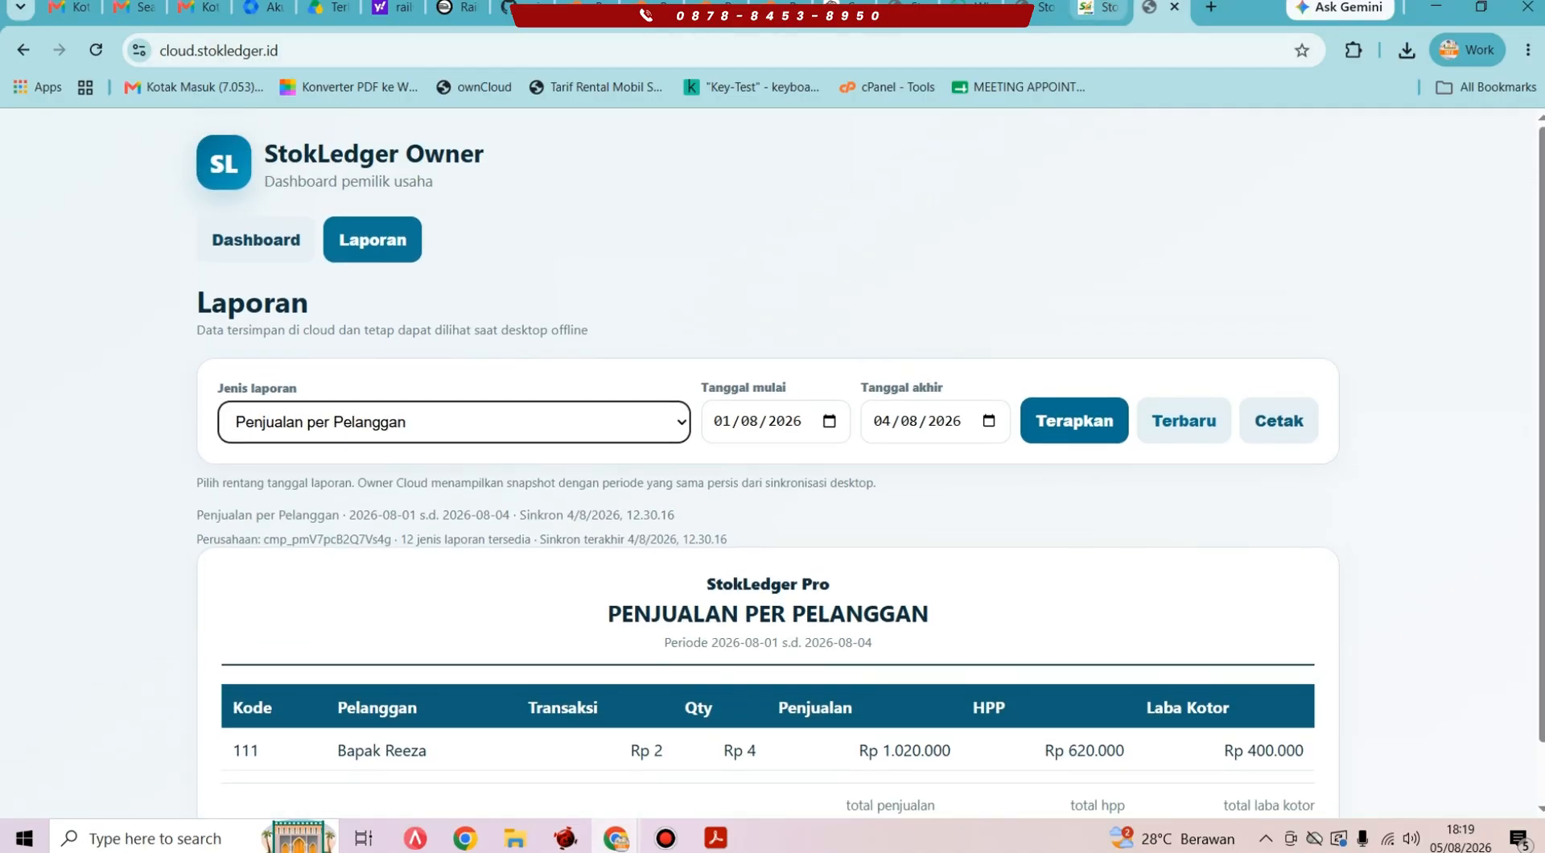
Step: Return to the StokLedger Service browser tab and open its dashboard
{"action": "left_click", "coordinate": [1098, 8]}
{"action": "left_click", "coordinate": [110, 333]}
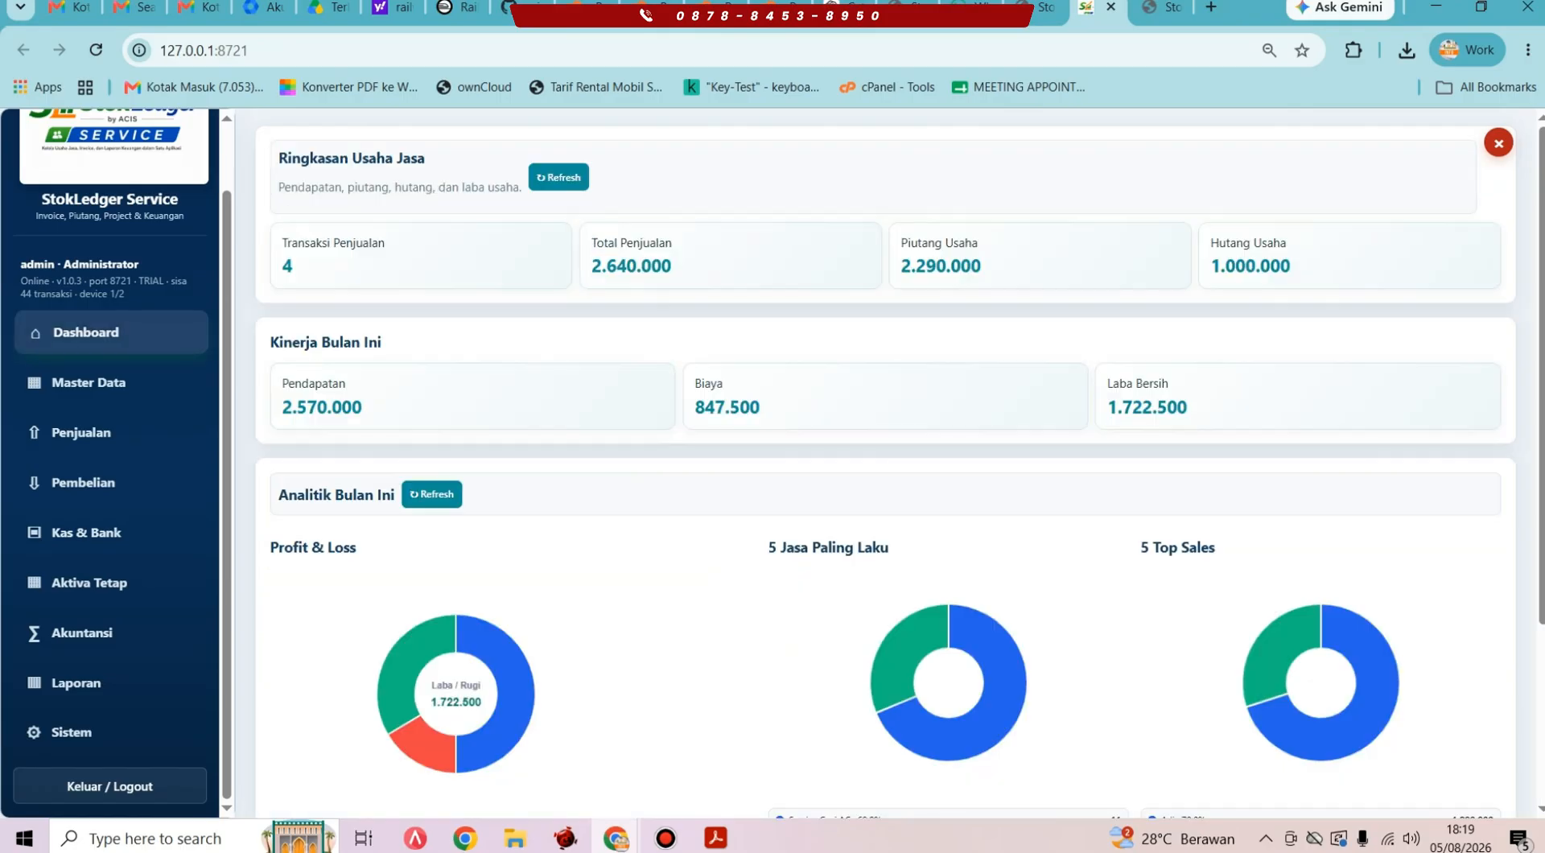
{"action": "scroll", "coordinate": [110, 466], "scroll_direction": "up", "scroll_amount": 1}
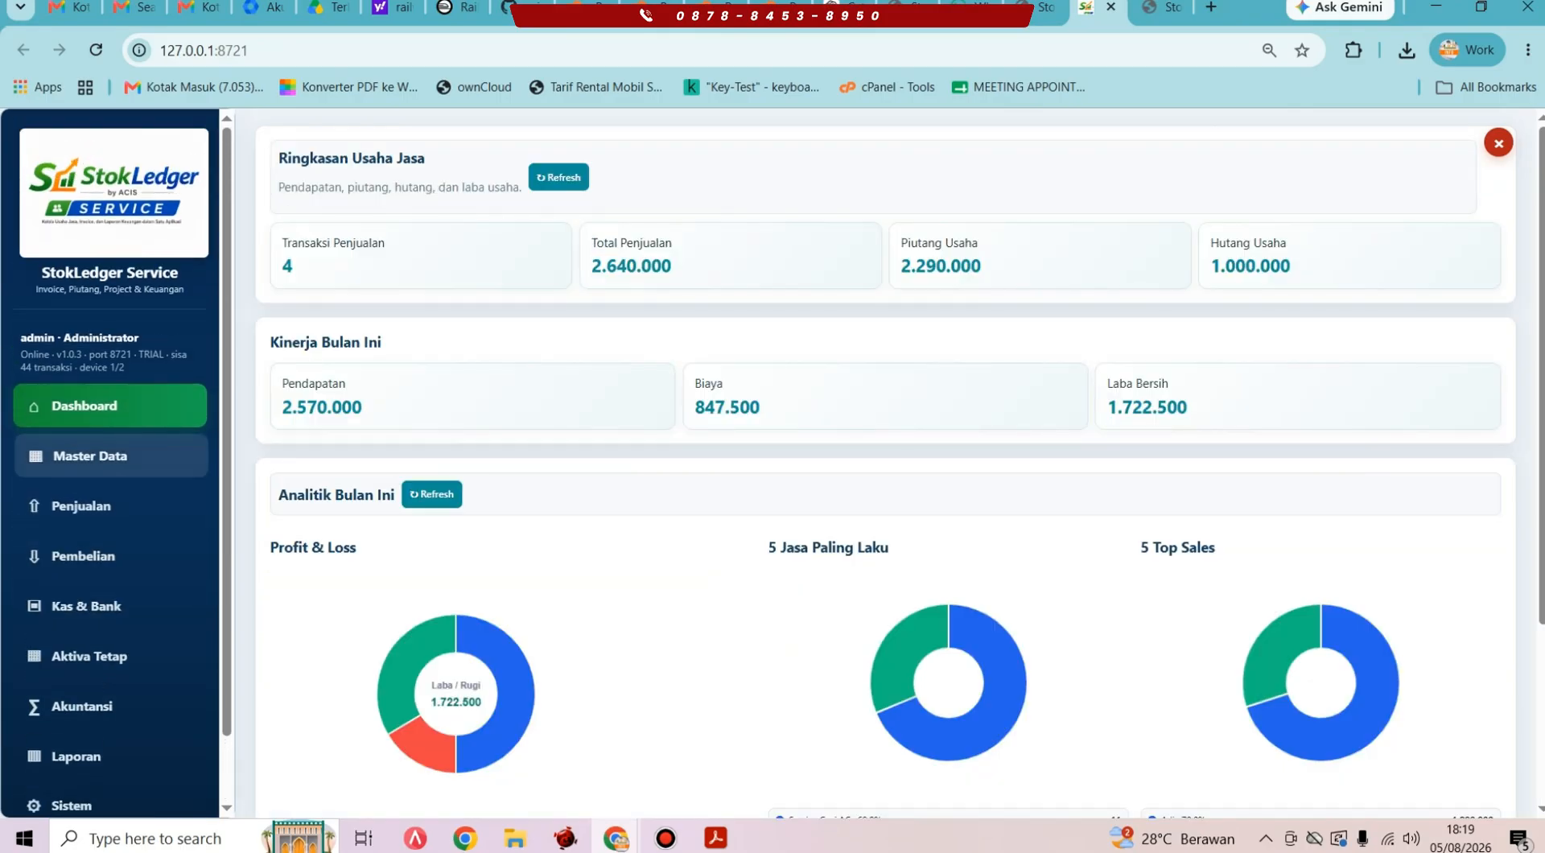